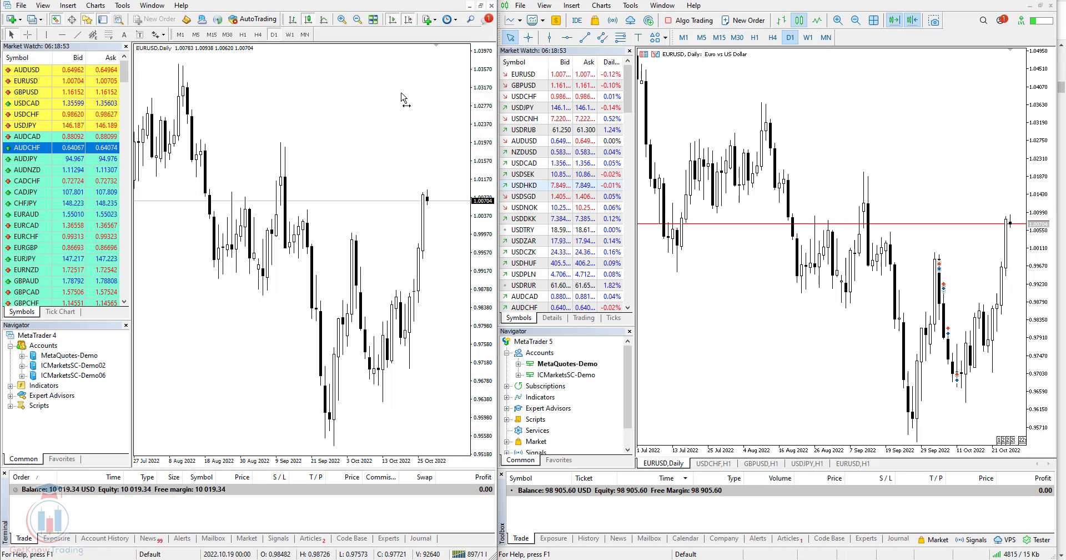
{"action": "left_click", "coordinate": [715, 110]}
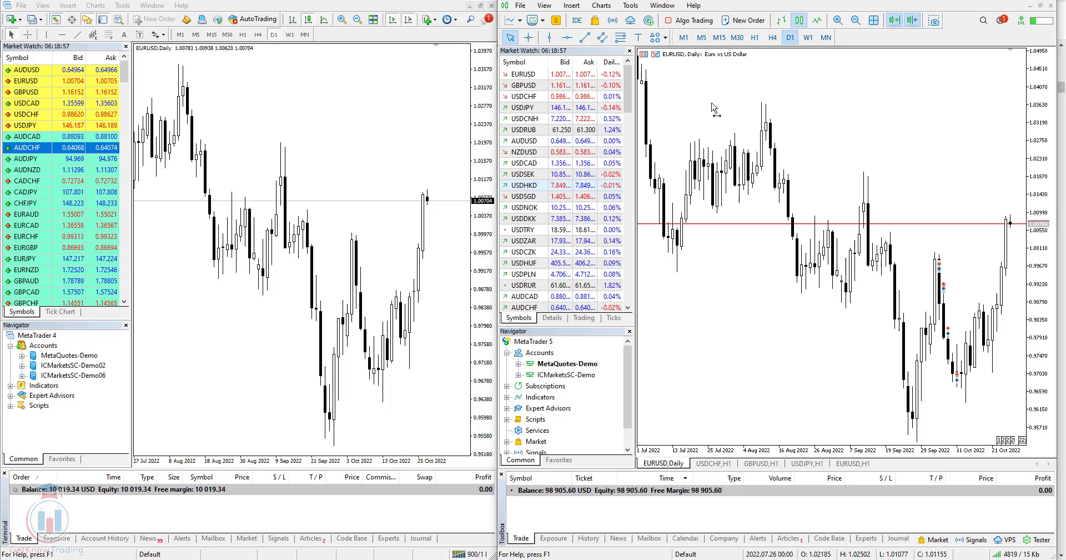
{"action": "left_click", "coordinate": [428, 77]}
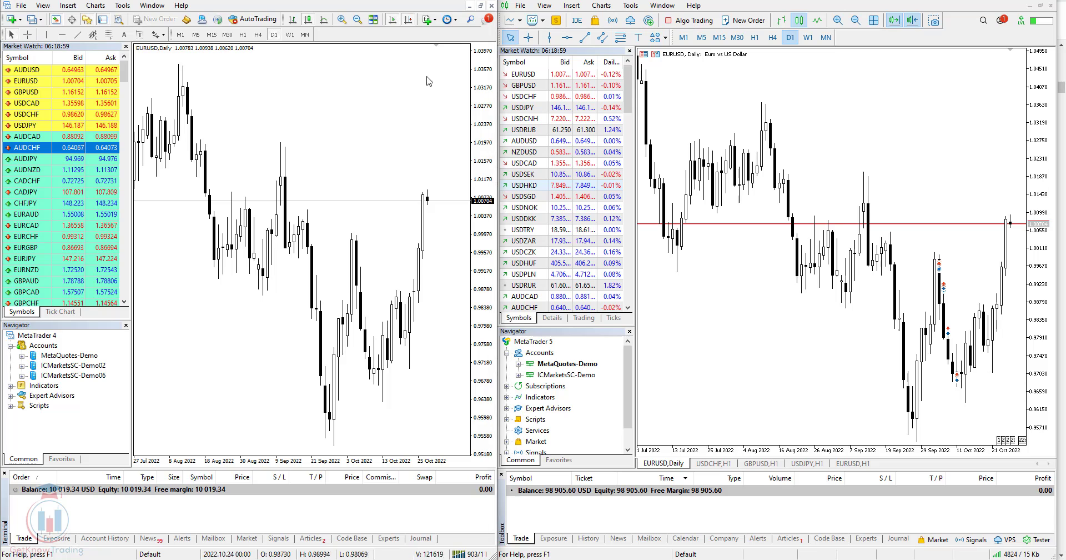
{"action": "left_click", "coordinate": [674, 93]}
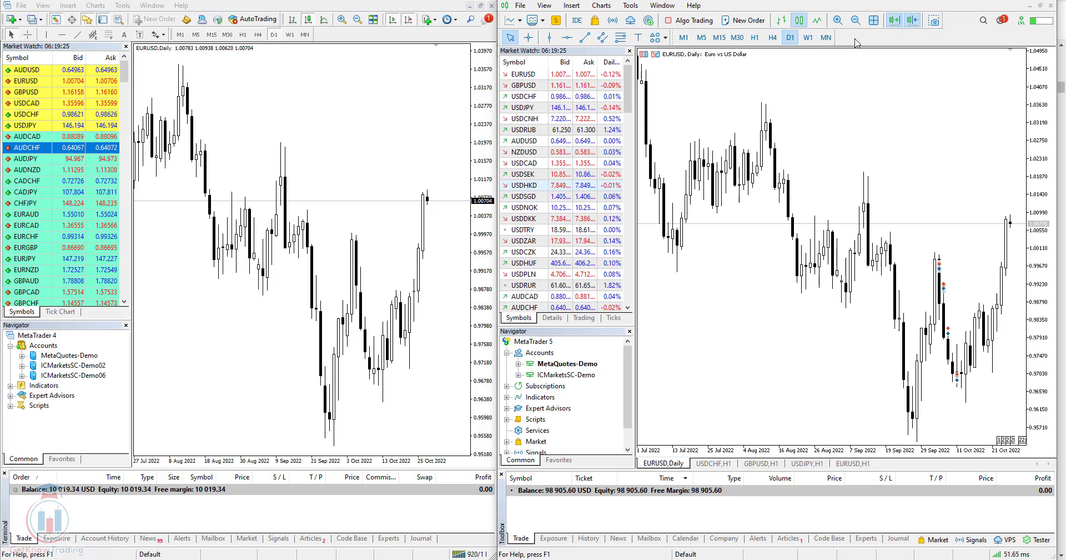
{"action": "left_click", "coordinate": [328, 40]}
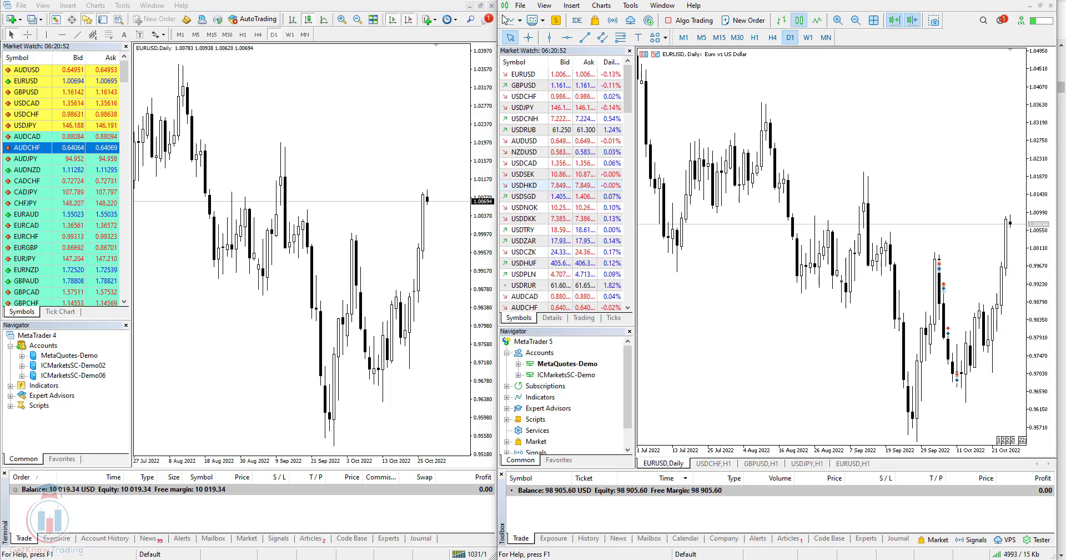
Hide the MetaTrader 5 Toolbox and show it again.
{"action": "left_click", "coordinate": [544, 6]}
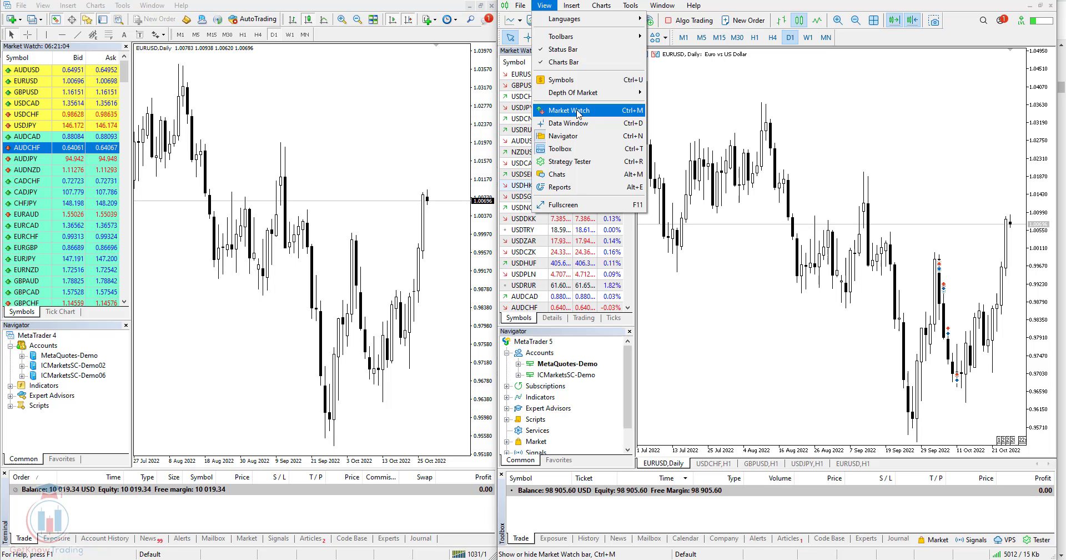
{"action": "left_click", "coordinate": [558, 149]}
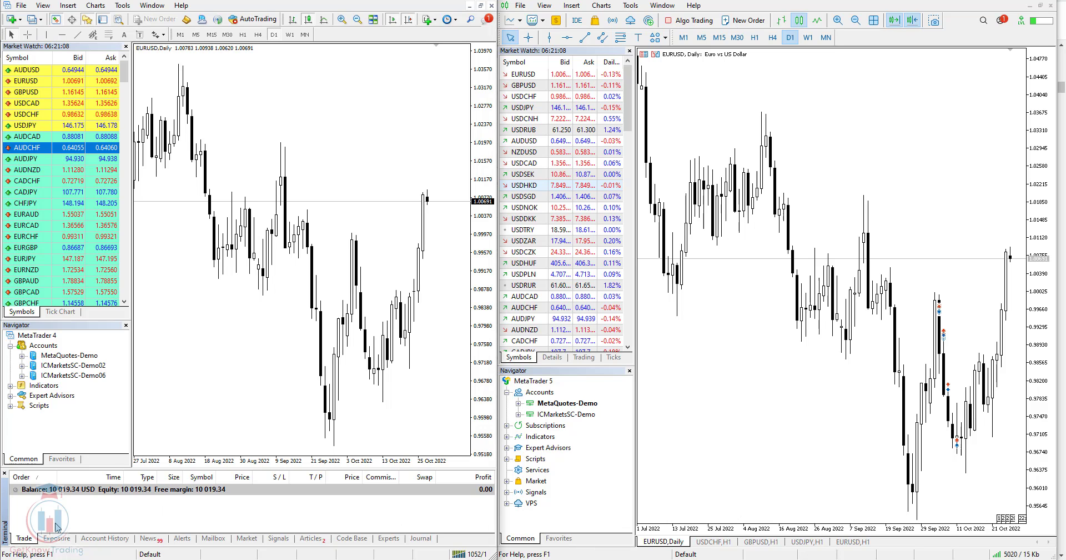
{"action": "left_click", "coordinate": [546, 5]}
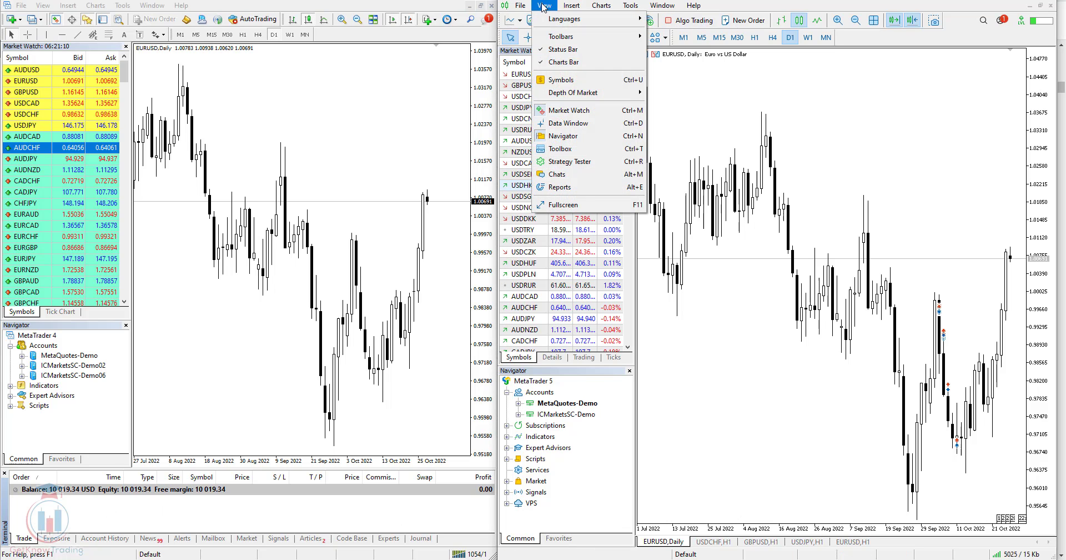
{"action": "left_click", "coordinate": [567, 154]}
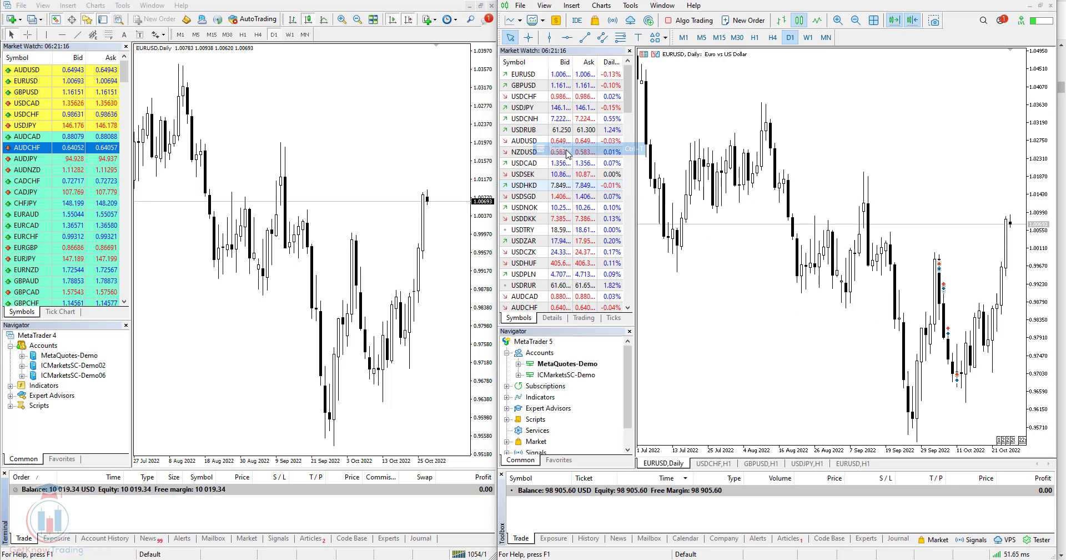
{"action": "right_click", "coordinate": [567, 154]}
{"action": "key", "text": "Escape"}
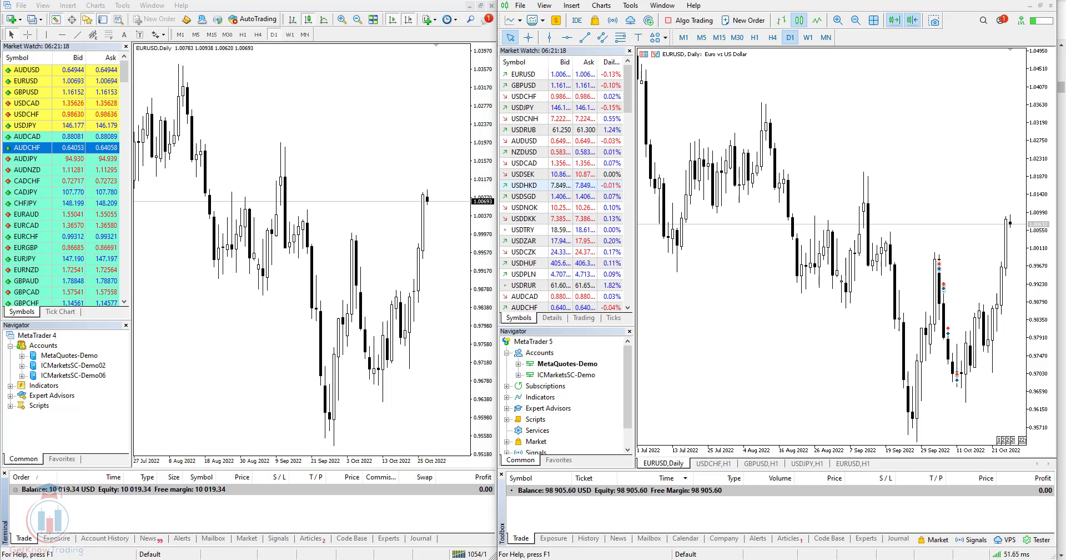
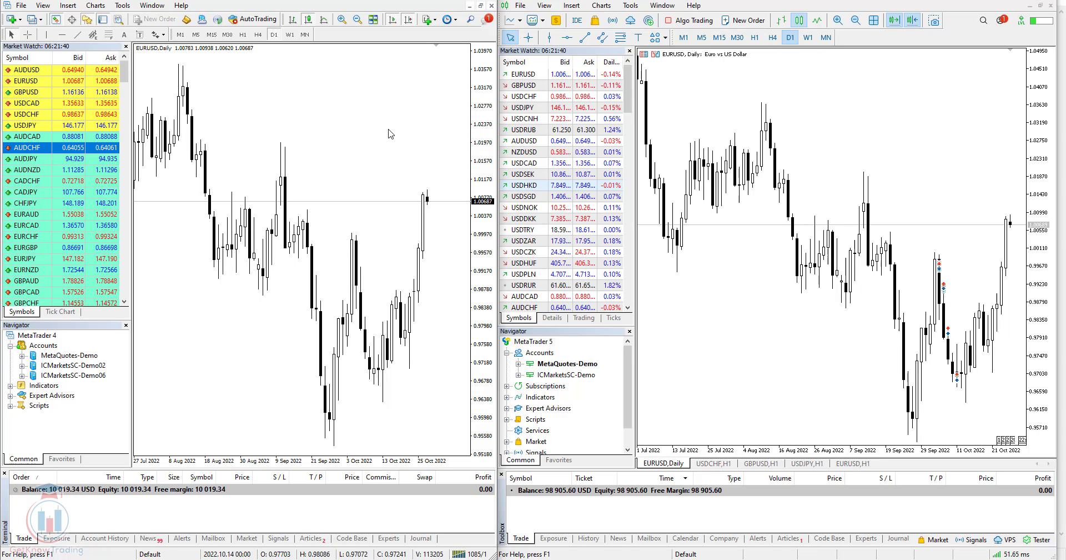
Look through the MetaTrader 4 Market Watch symbols, from the currency pairs down to the indices and cryptocurrencies.
{"action": "key", "text": "Down"}
{"action": "key", "text": "Down"}
{"action": "key", "text": "Down"}
{"action": "key", "text": "Down"}
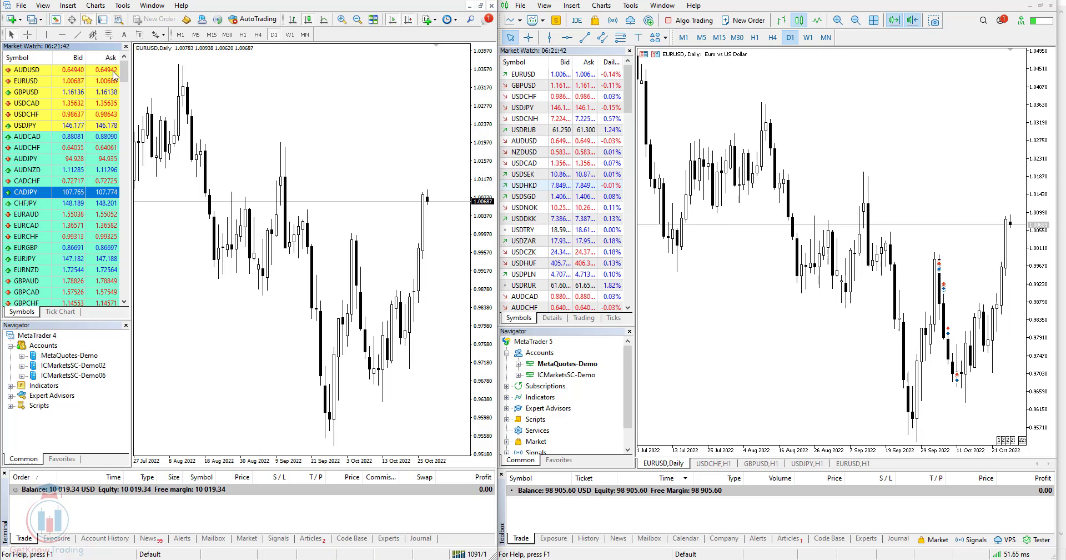
{"action": "mouse_move", "coordinate": [124, 71]}
{"action": "left_mouse_down"}
{"action": "mouse_move", "coordinate": [122, 210]}
{"action": "mouse_move", "coordinate": [122, 69]}
{"action": "left_mouse_up"}
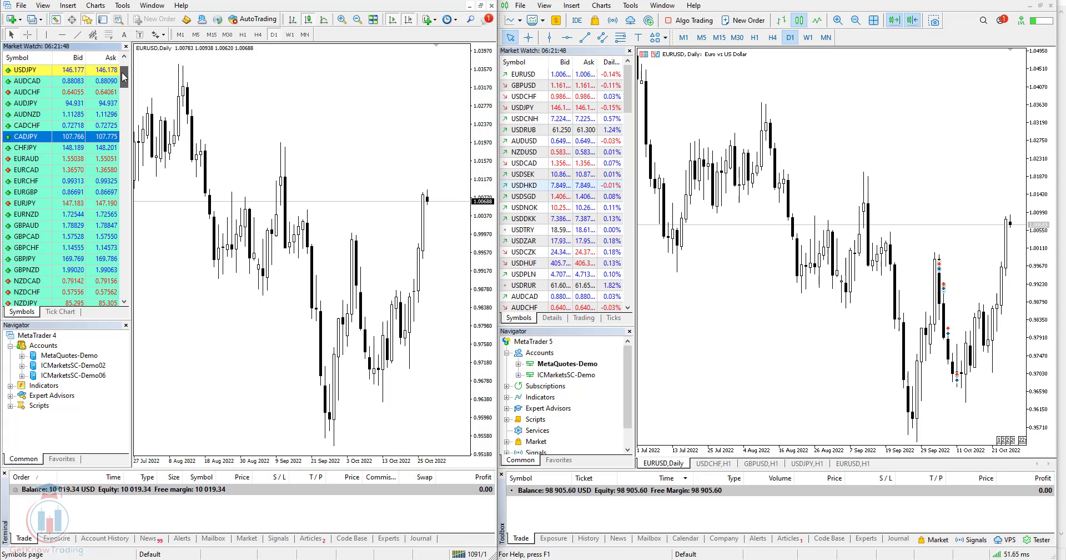
{"action": "scroll", "coordinate": [127, 67], "scroll_direction": "up", "scroll_amount": 1}
{"action": "left_click", "coordinate": [47, 148]}
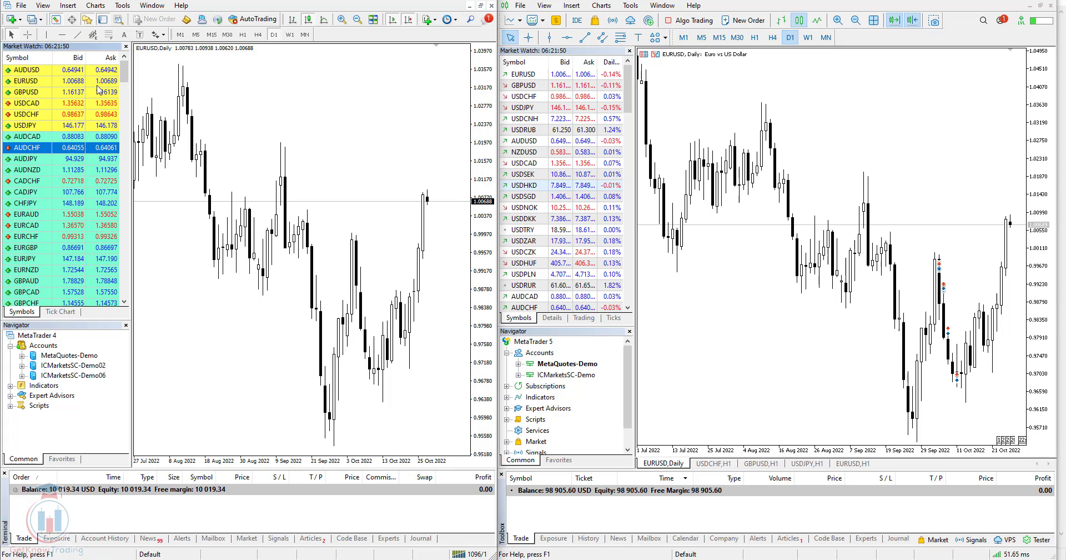
{"action": "left_click_drag", "start_coordinate": [127, 69], "coordinate": [123, 146]}
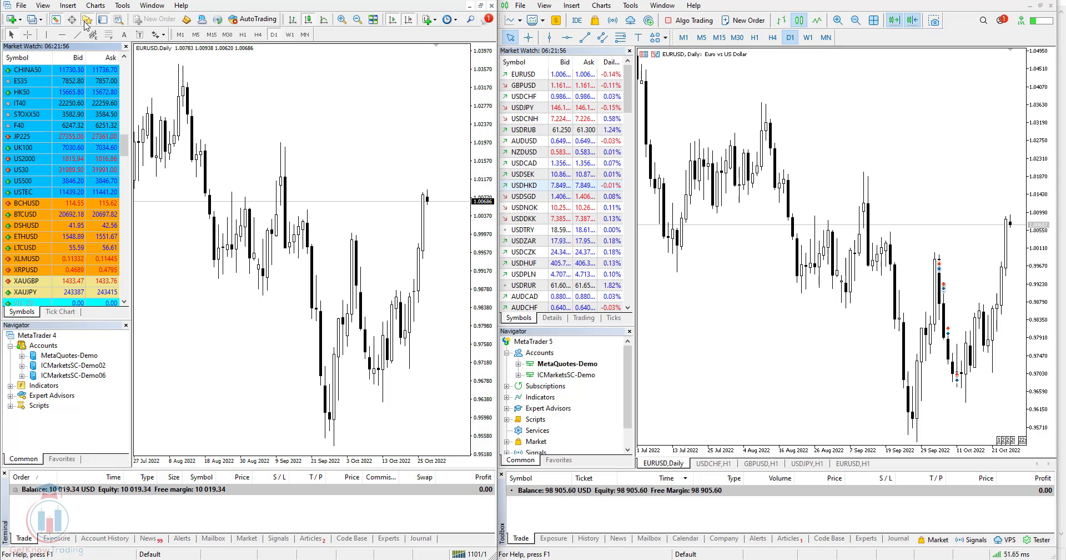
Go through the cryptocurrency symbols in the MetaTrader 4 Market Watch, from BCHUSD to XRPUSD.
{"action": "left_click", "coordinate": [28, 206]}
{"action": "left_click", "coordinate": [31, 215]}
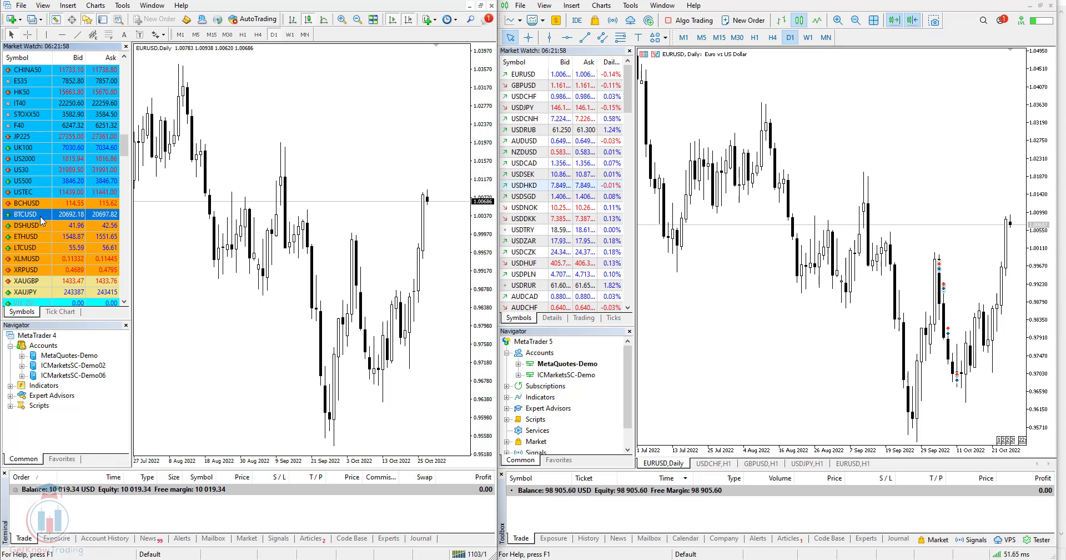
{"action": "left_click", "coordinate": [29, 225]}
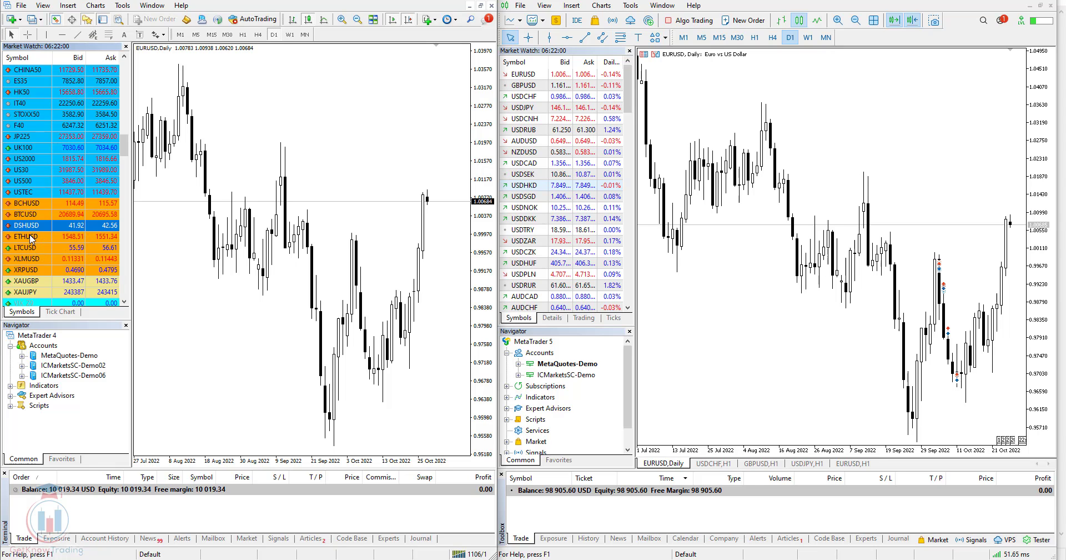
{"action": "left_click", "coordinate": [28, 236]}
{"action": "left_click", "coordinate": [27, 247]}
{"action": "left_click", "coordinate": [28, 259]}
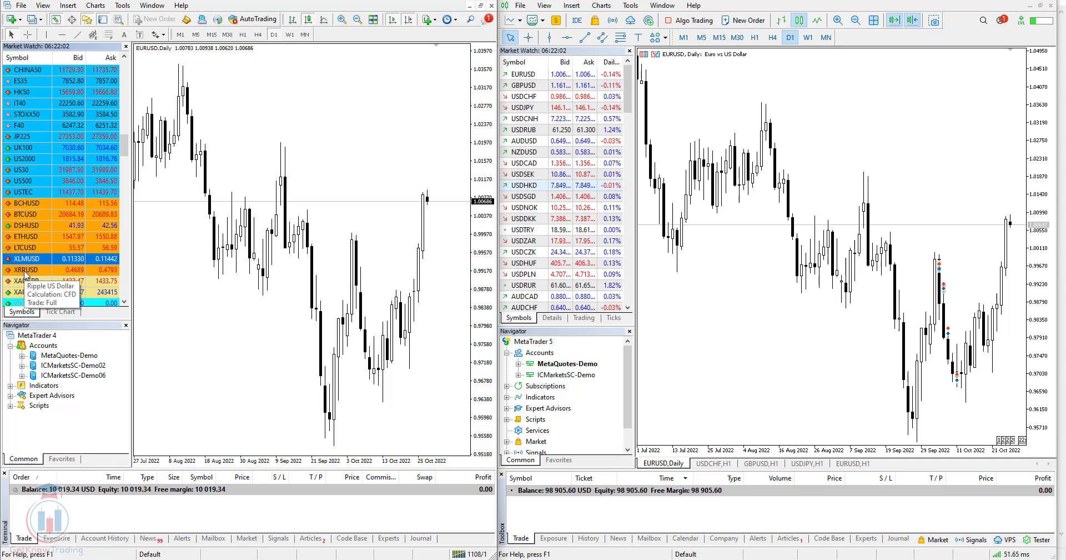
{"action": "left_click", "coordinate": [26, 270]}
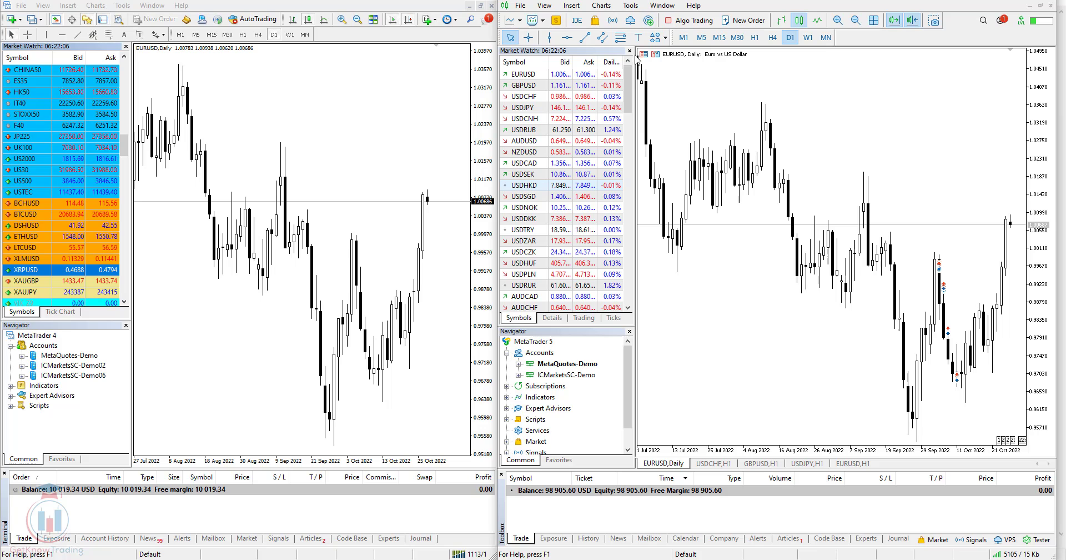
Switch to MetaTrader 5 and look through its MetaQuotes-Demo Market Watch symbols down to the end of the list.
{"action": "left_click_drag", "start_coordinate": [628, 91], "coordinate": [594, 119]}
{"action": "right_click", "coordinate": [593, 120]}
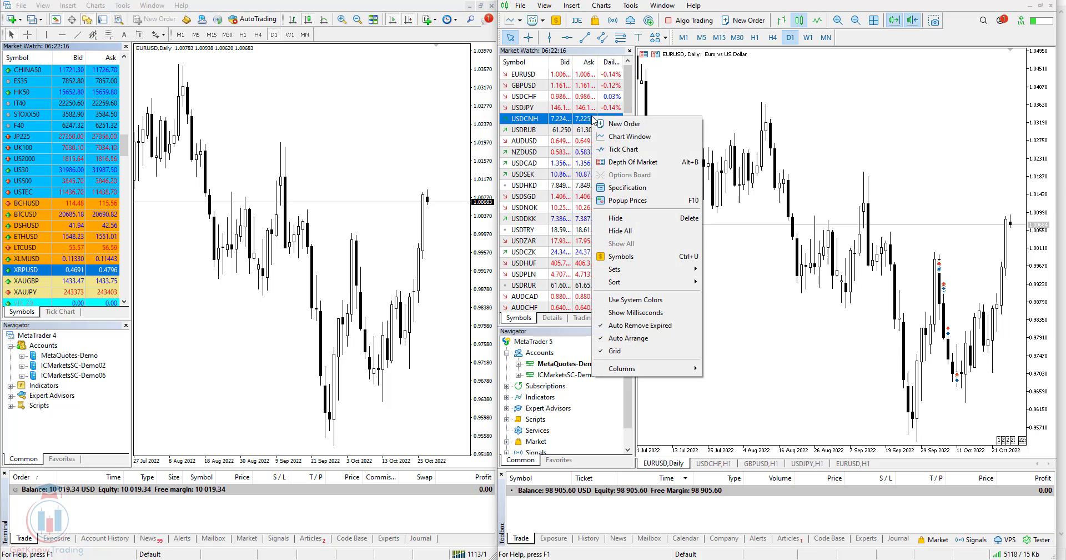
{"action": "left_click", "coordinate": [628, 89]}
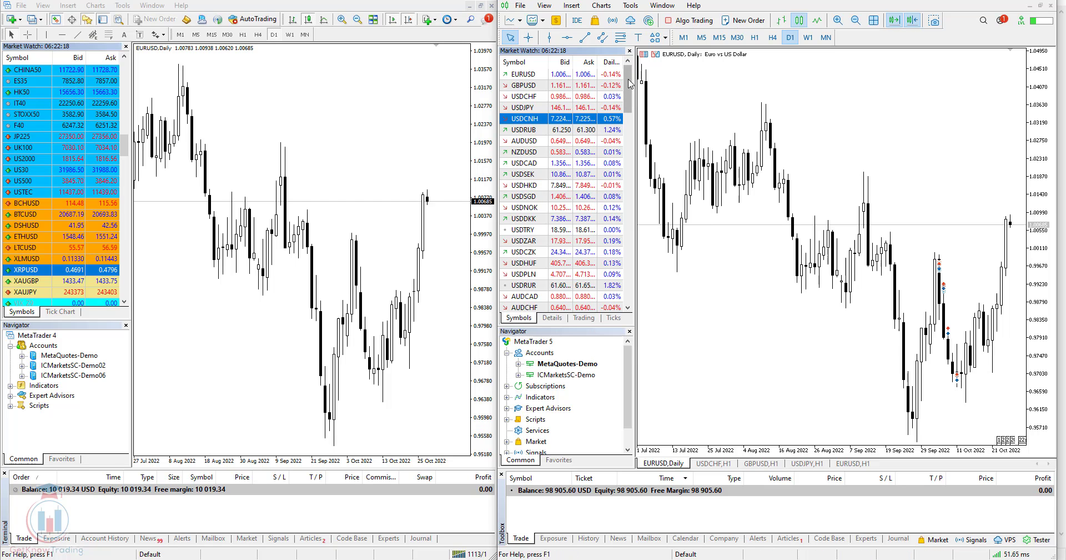
{"action": "left_click_drag", "start_coordinate": [628, 89], "coordinate": [621, 282]}
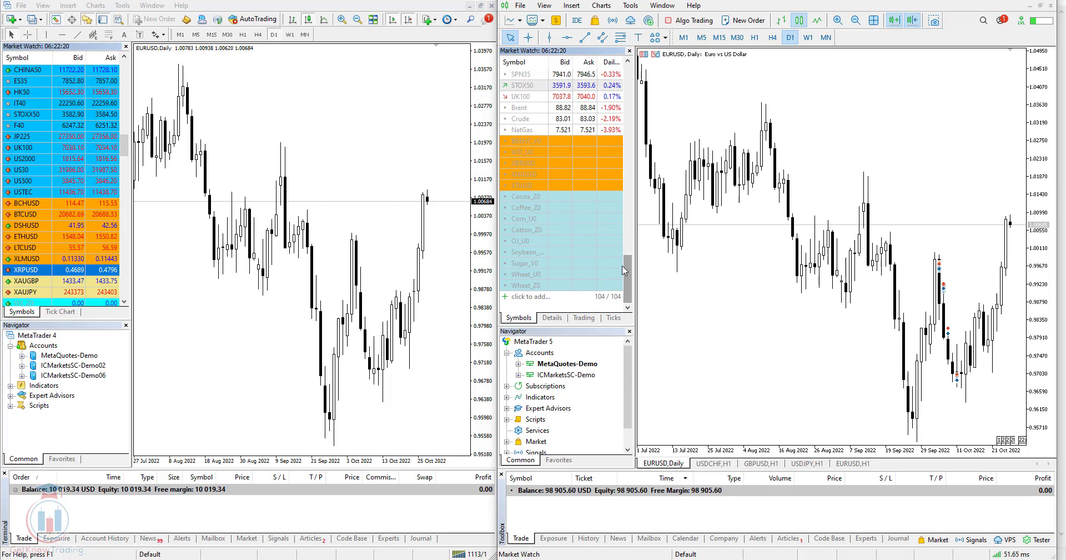
Try to log in to the ICMarketsSC-Demo account in MetaTrader 5, and collapse the Accounts list.
{"action": "left_click", "coordinate": [518, 375]}
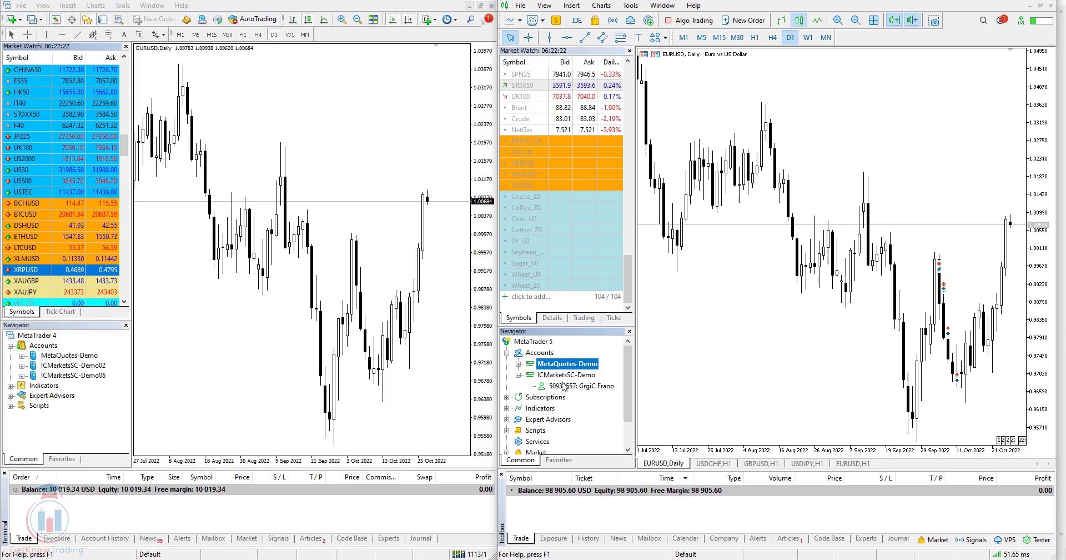
{"action": "double_click", "coordinate": [577, 385]}
{"action": "left_click", "coordinate": [751, 308]}
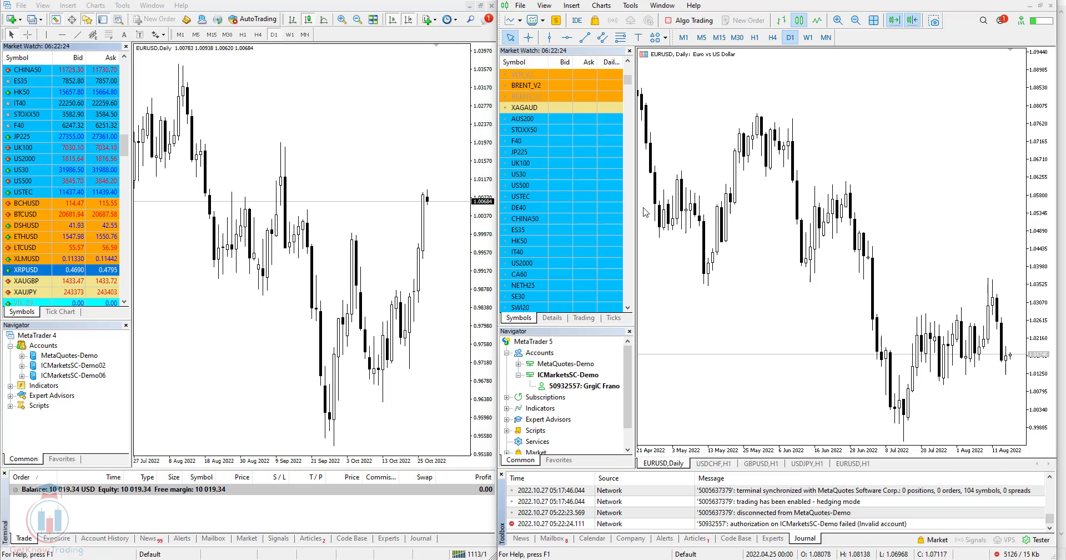
{"action": "left_click", "coordinate": [506, 353]}
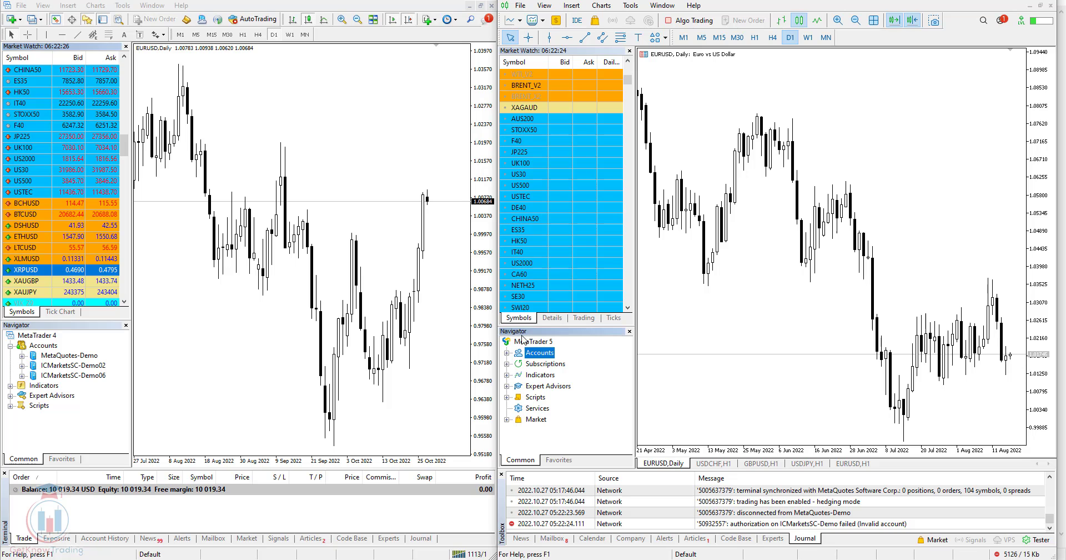
Examine the ICMarketsSC-Demo symbols in the MetaTrader 5 Market Watch, including the metals, currency pairs, indices and cryptocurrencies.
{"action": "left_click_drag", "start_coordinate": [629, 84], "coordinate": [630, 74]}
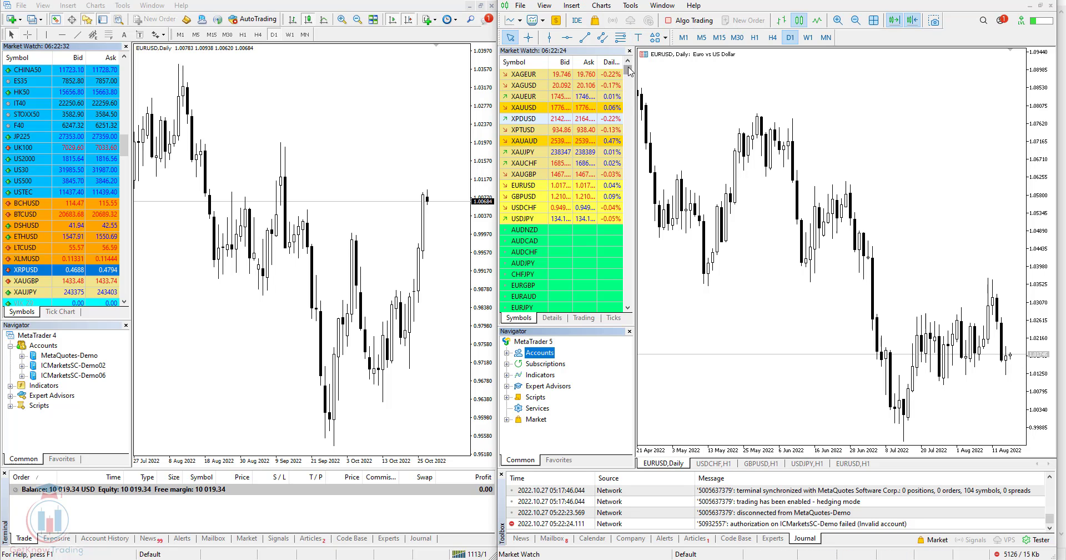
{"action": "left_click_drag", "start_coordinate": [629, 71], "coordinate": [630, 83]}
{"action": "left_click", "coordinate": [524, 231]}
{"action": "scroll", "coordinate": [524, 231], "scroll_direction": "down", "scroll_amount": 3}
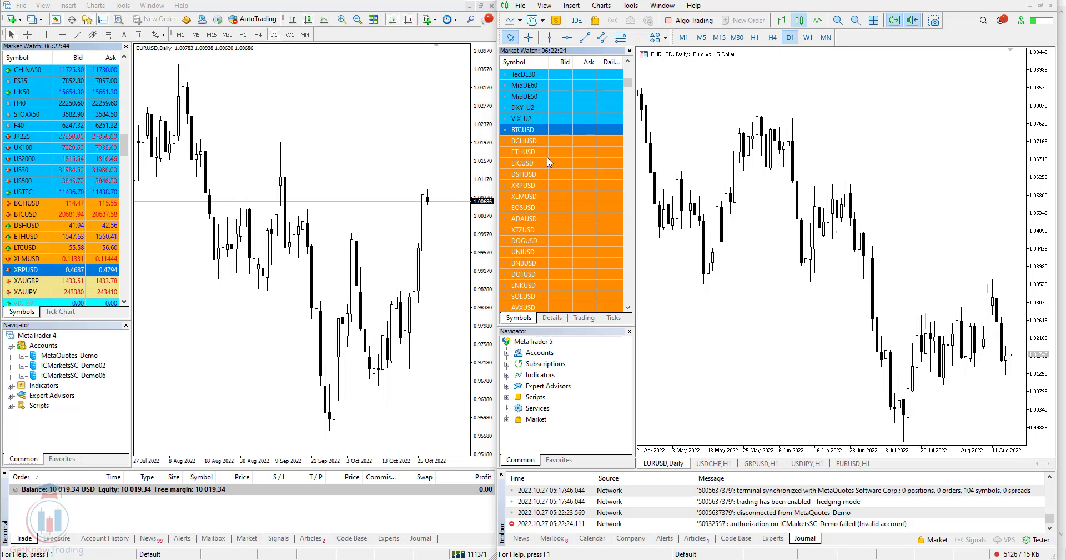
{"action": "left_click", "coordinate": [542, 196]}
{"action": "left_click_drag", "start_coordinate": [630, 89], "coordinate": [633, 71]}
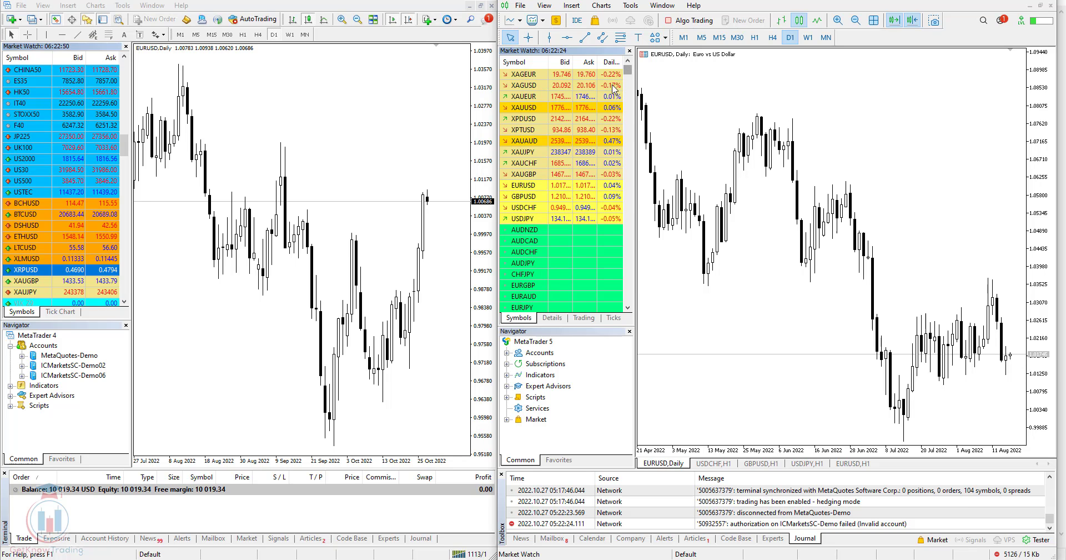
{"action": "mouse_move", "coordinate": [568, 112]}
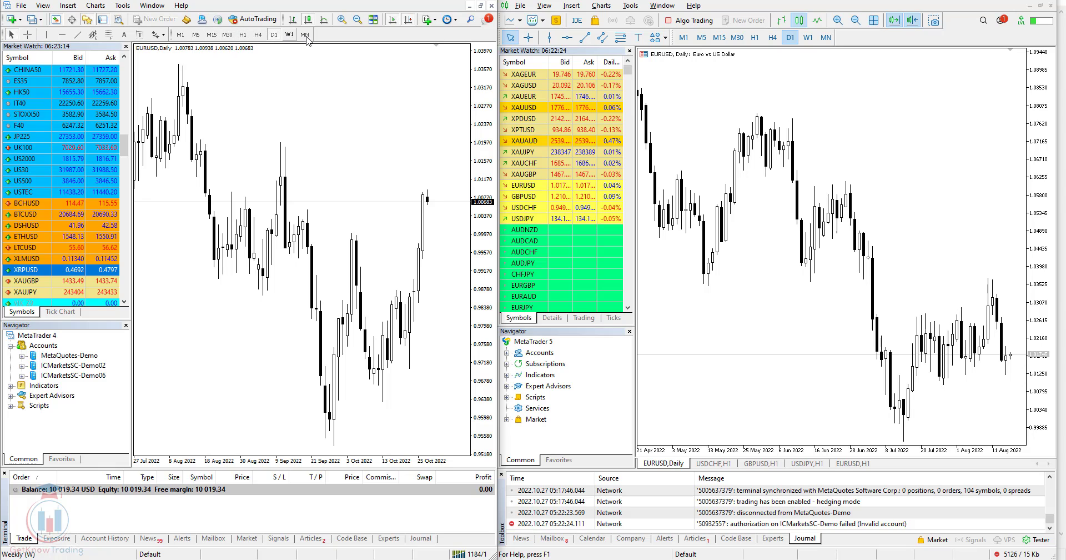
Switch to MetaTrader 4 and review the timeframes it offers for the EURUSD chart.
{"action": "left_click", "coordinate": [43, 7]}
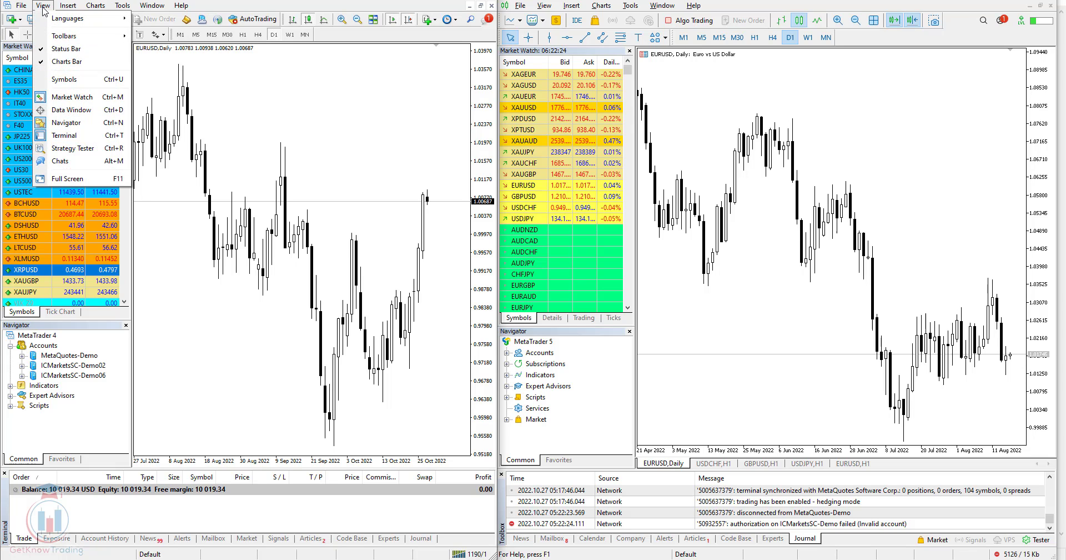
{"action": "mouse_move", "coordinate": [97, 8]}
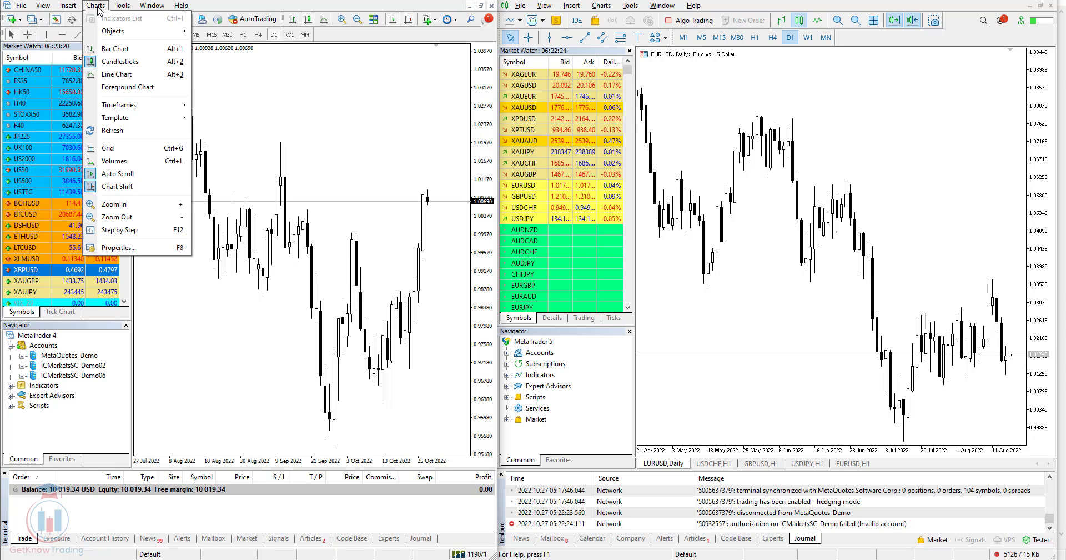
{"action": "mouse_move", "coordinate": [133, 106]}
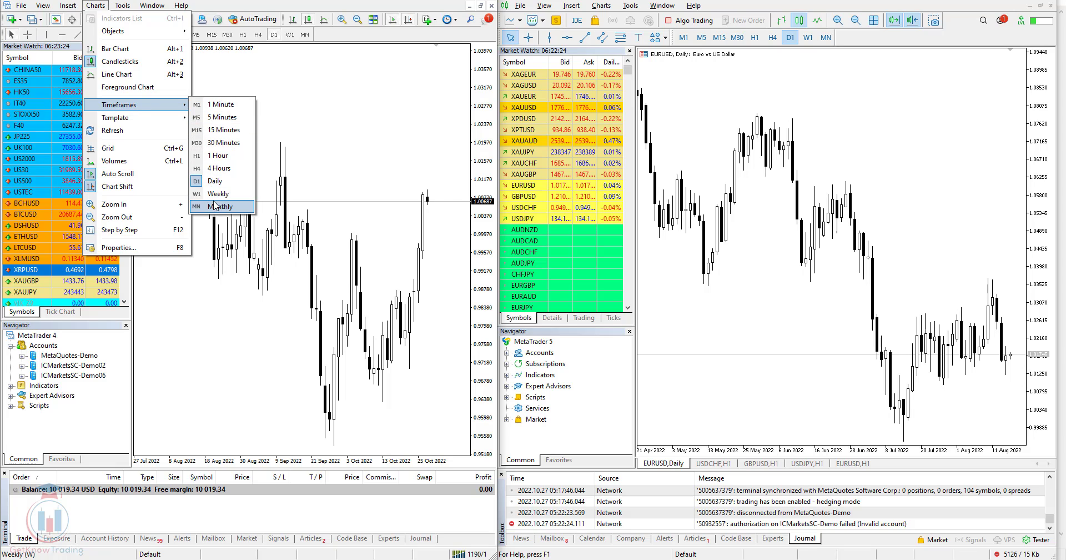
{"action": "left_click", "coordinate": [336, 32]}
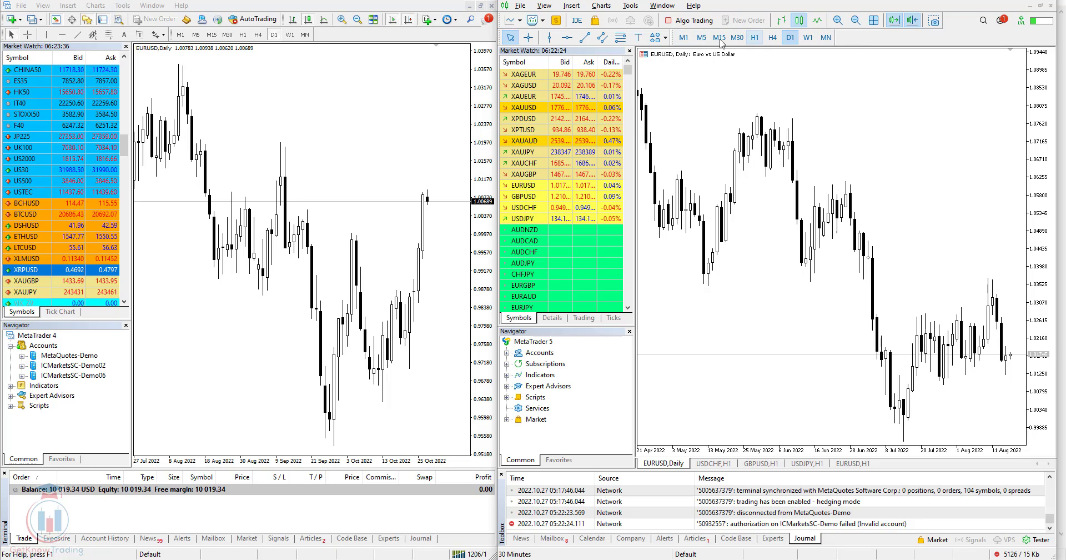
Switch to MetaTrader 5 and review the chart timeframes it offers, including the additional minute and hour groups.
{"action": "left_click", "coordinate": [603, 6]}
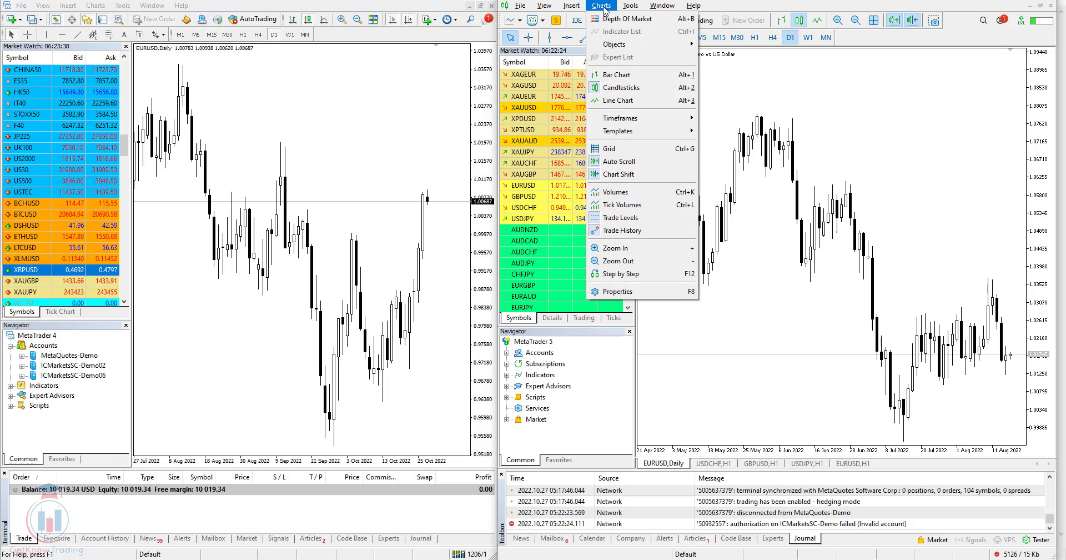
{"action": "mouse_move", "coordinate": [641, 119]}
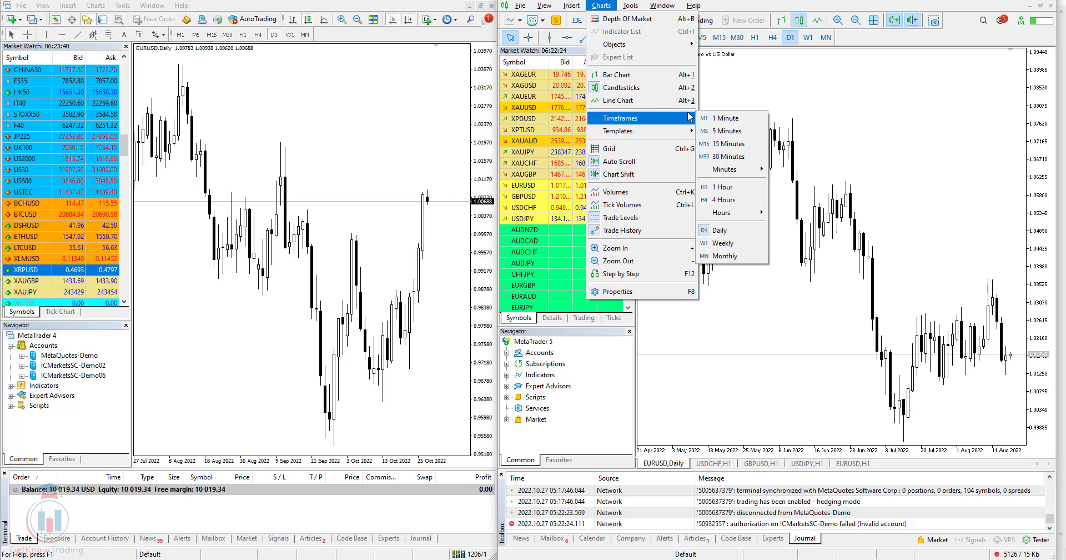
{"action": "mouse_move", "coordinate": [732, 173]}
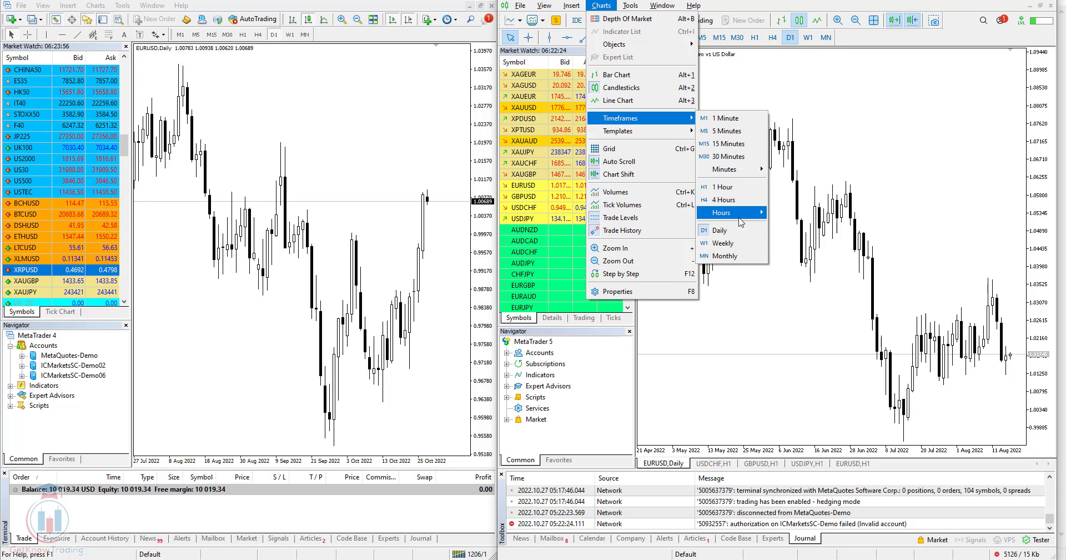
{"action": "mouse_move", "coordinate": [742, 222]}
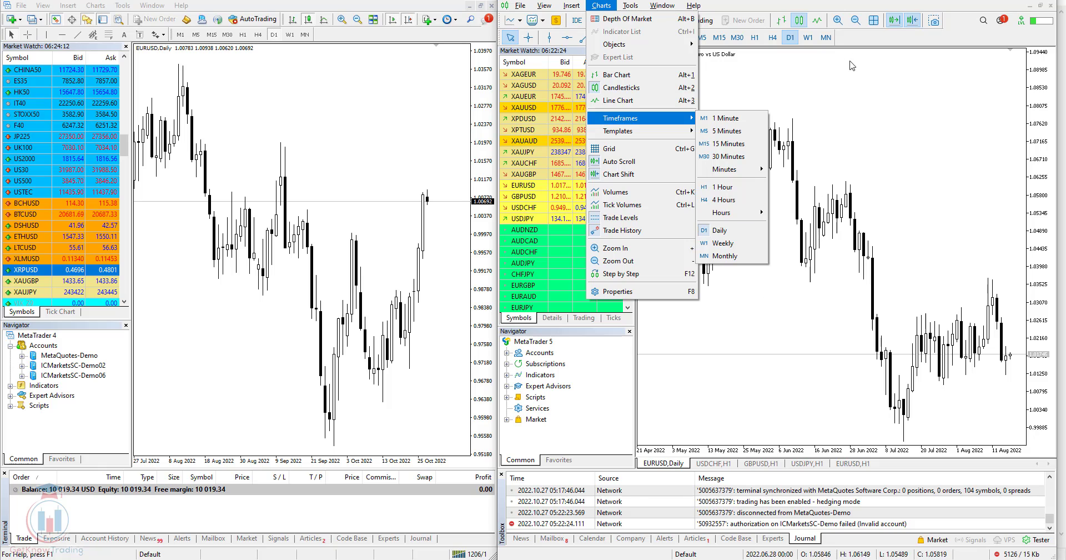
{"action": "left_click", "coordinate": [862, 44]}
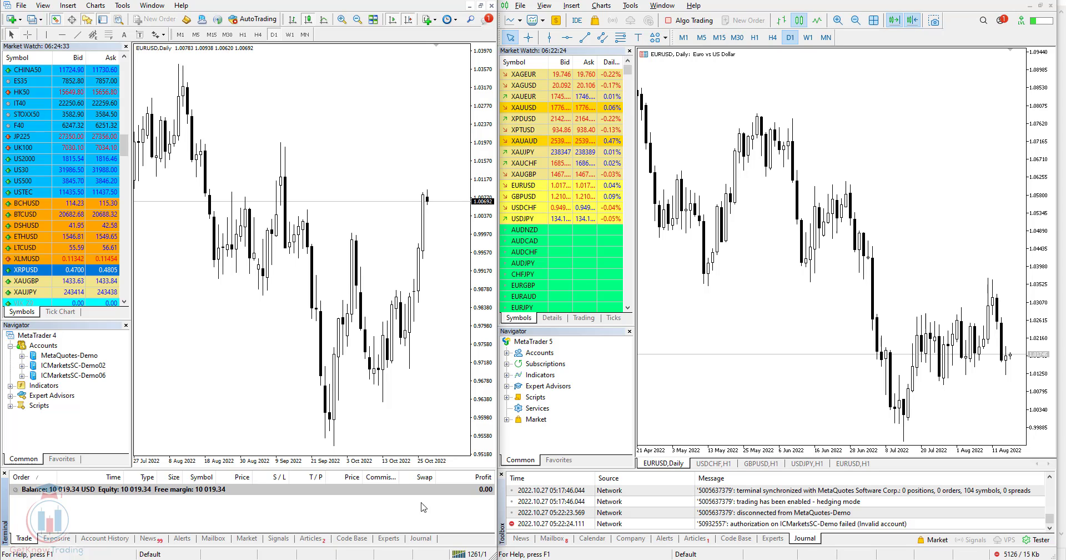
Bring up the economic calendar in the MetaTrader 5 Toolbox, enlarge the Toolbox, and examine the Thursday, 27 October events.
{"action": "left_click", "coordinate": [592, 539]}
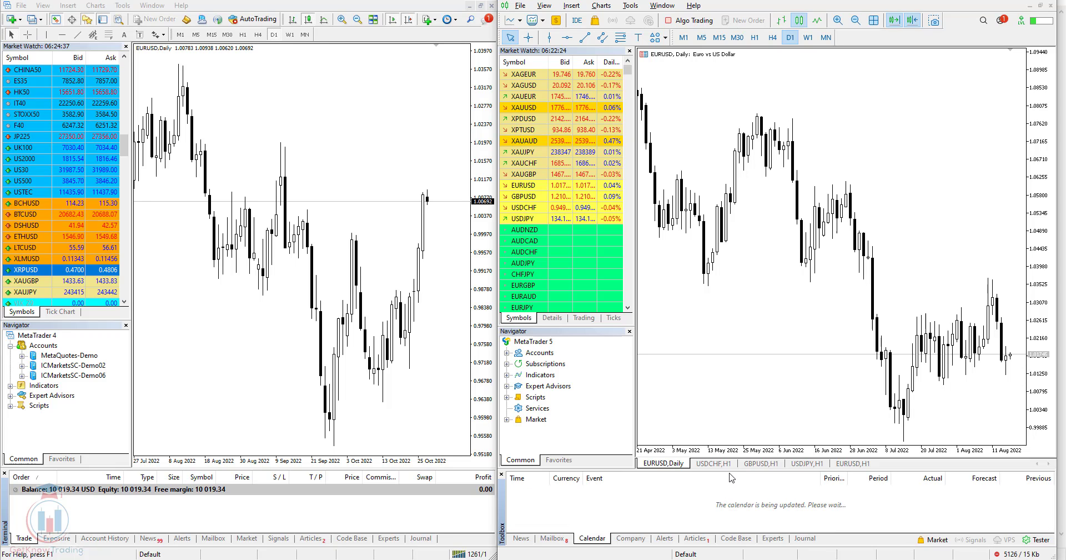
{"action": "left_click_drag", "start_coordinate": [732, 470], "coordinate": [721, 215]}
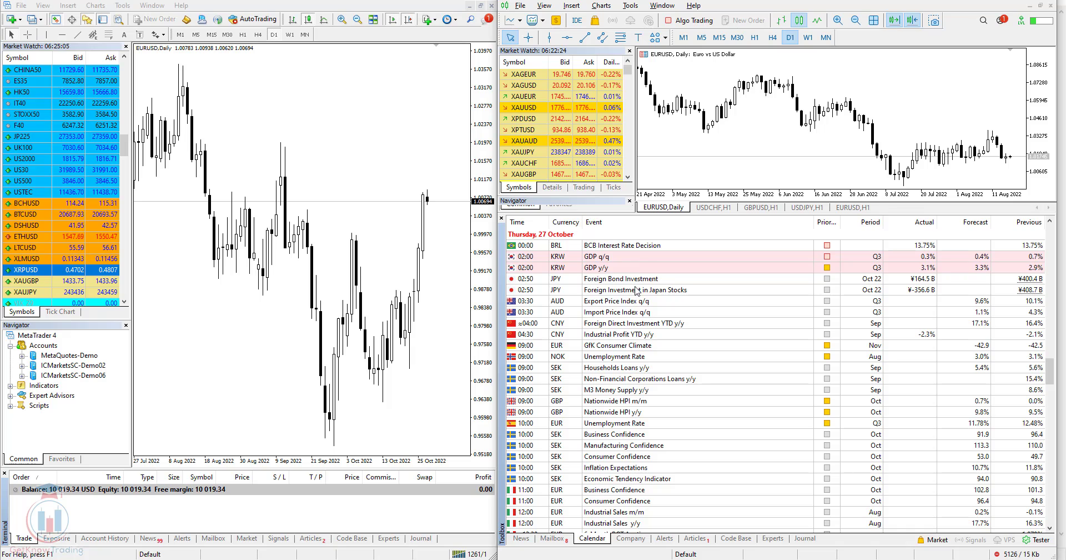
{"action": "left_click", "coordinate": [638, 290]}
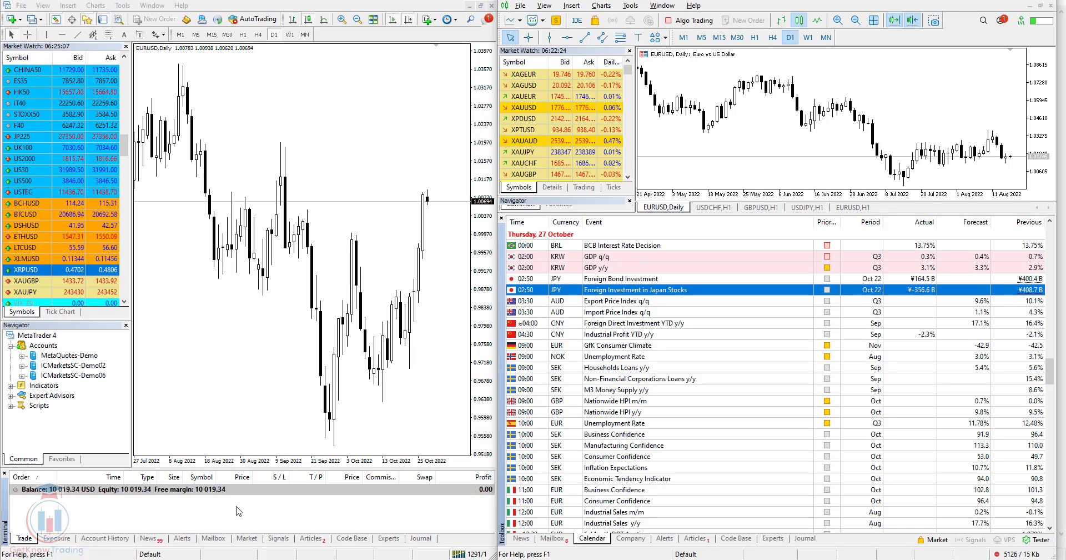
{"action": "left_click", "coordinate": [192, 518]}
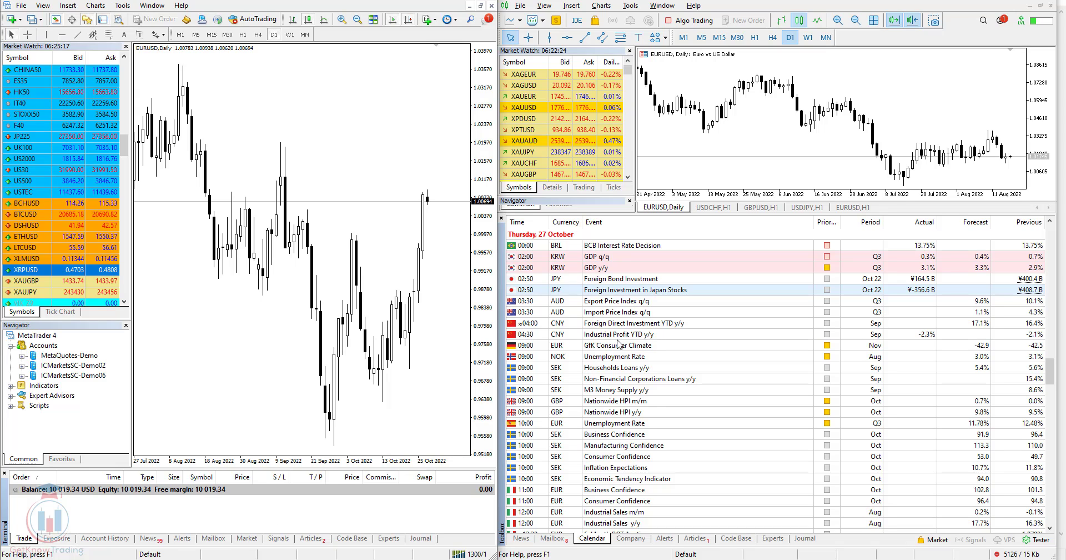
{"action": "left_click", "coordinate": [632, 305]}
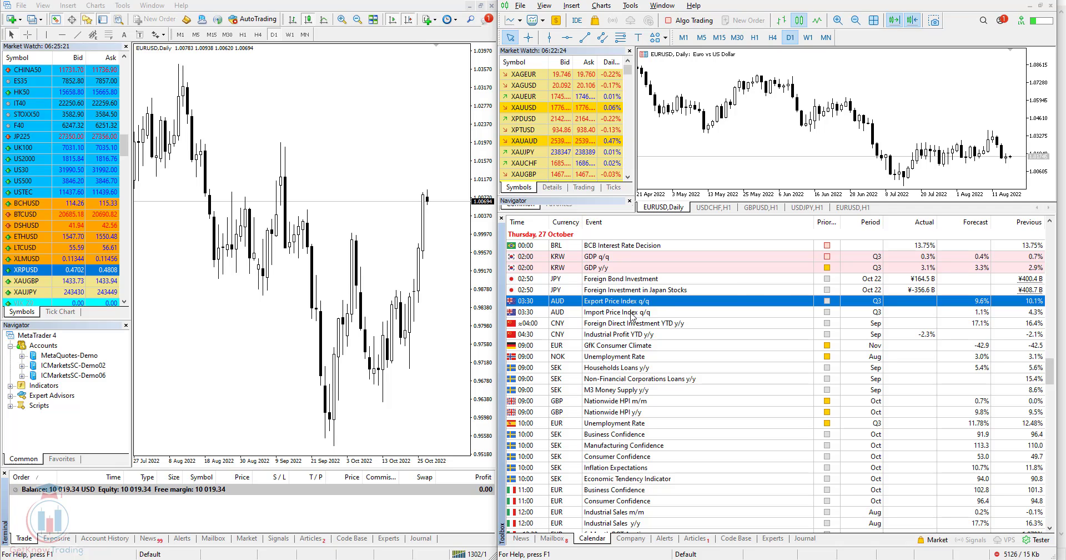
{"action": "left_click", "coordinate": [632, 315]}
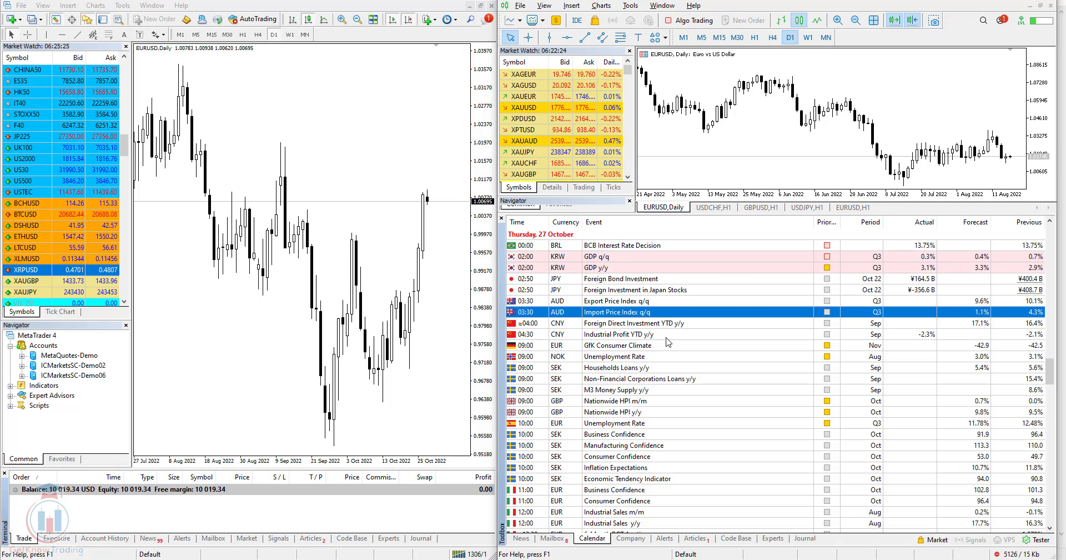
{"action": "left_click", "coordinate": [636, 327]}
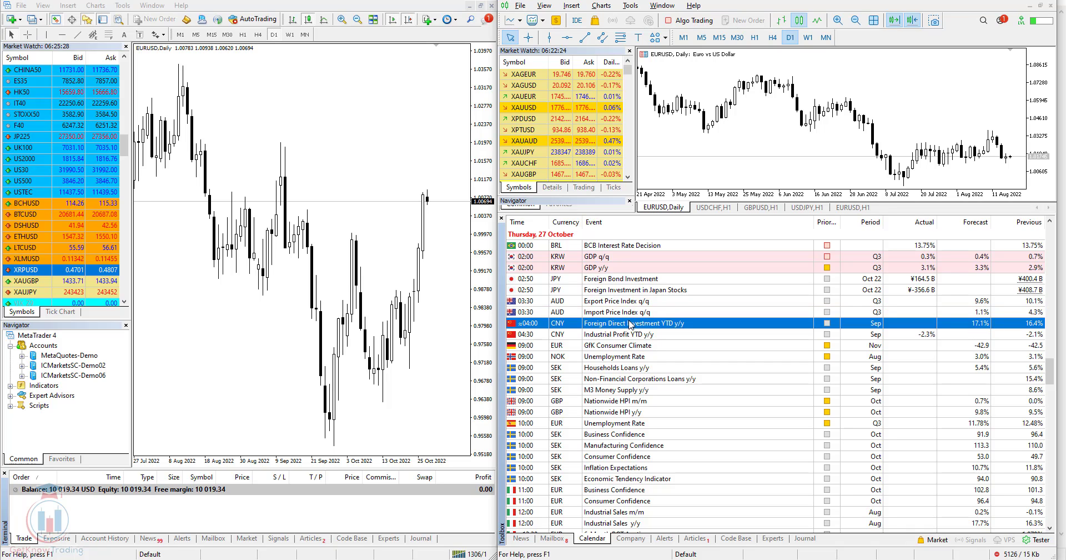
{"action": "left_click", "coordinate": [630, 313]}
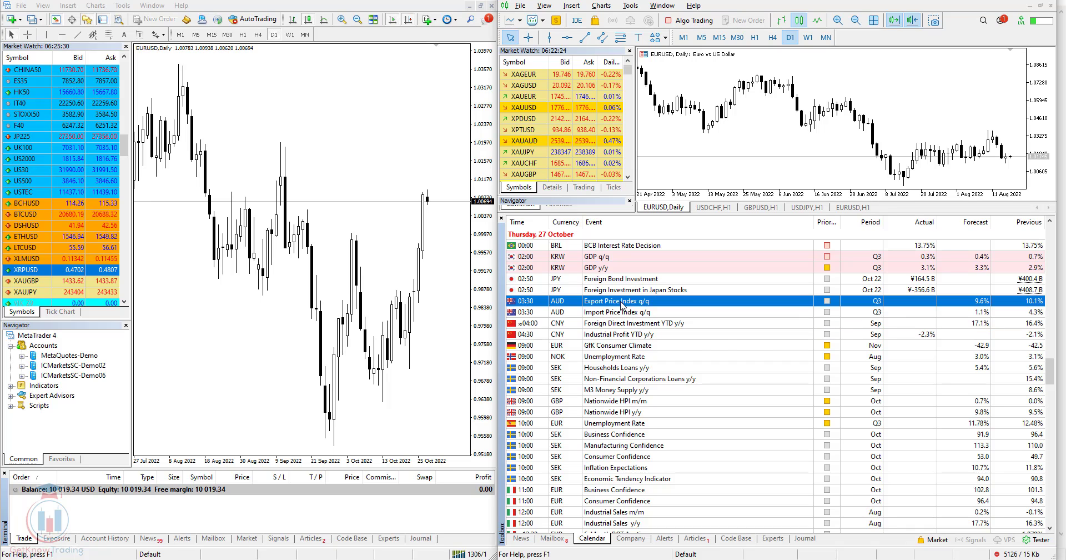
{"action": "left_click", "coordinate": [623, 304]}
{"action": "left_click", "coordinate": [567, 356]}
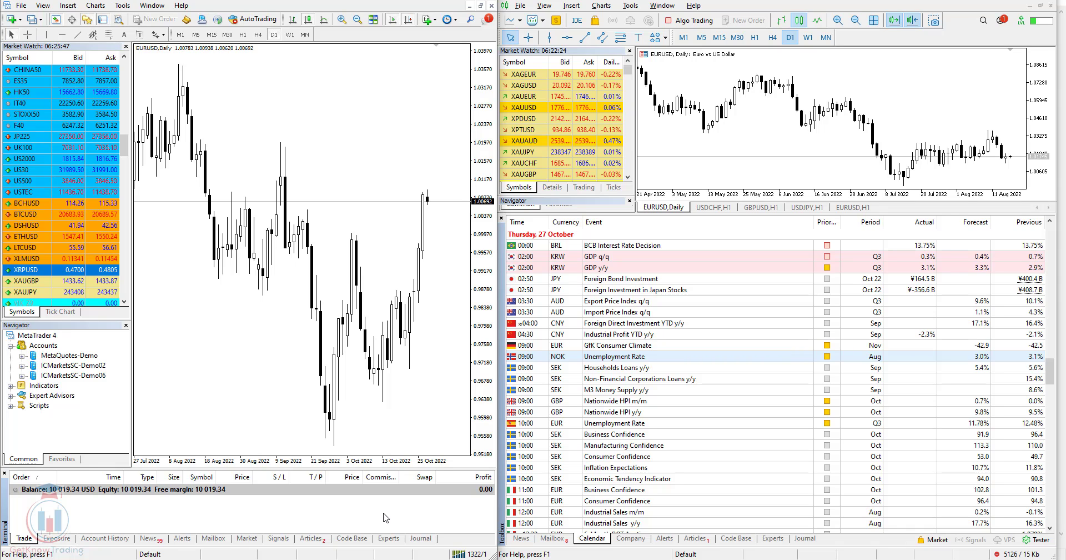
Shrink the MetaTrader 5 Toolbox back to a few rows and show its Mailbox messages.
{"action": "left_click_drag", "start_coordinate": [720, 215], "coordinate": [721, 215]}
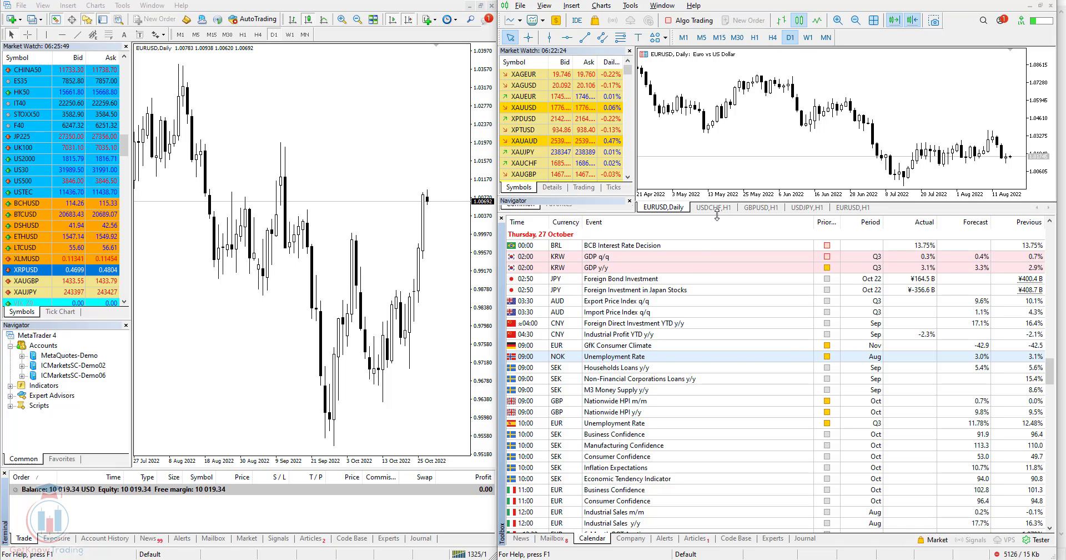
{"action": "left_click_drag", "start_coordinate": [702, 318], "coordinate": [708, 473]}
{"action": "left_click", "coordinate": [553, 539]}
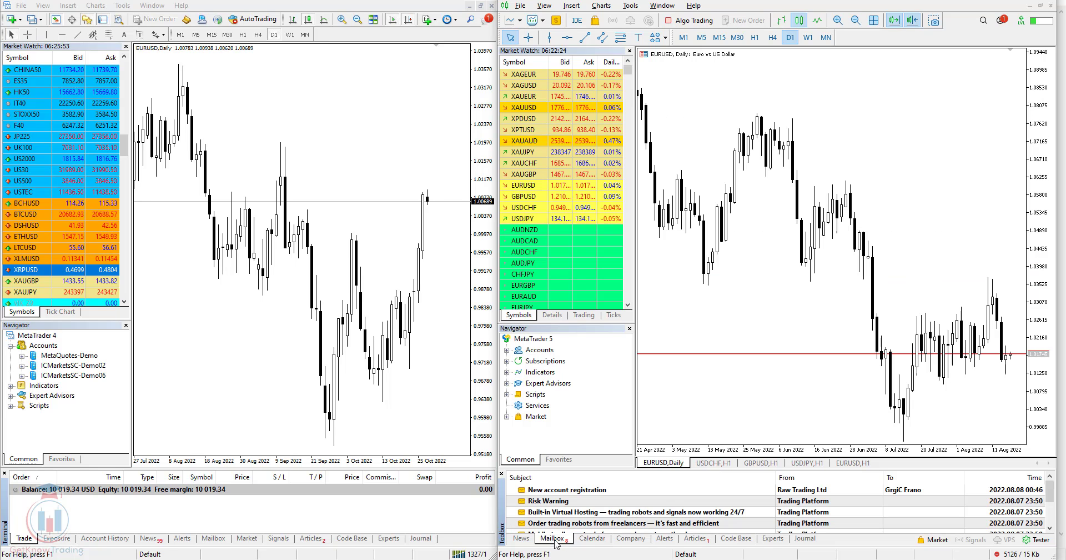
Switch to the MetaTrader 4 Mailbox, create a new mail message, and move its window away from the message list.
{"action": "left_click", "coordinate": [217, 540]}
{"action": "left_click", "coordinate": [202, 499]}
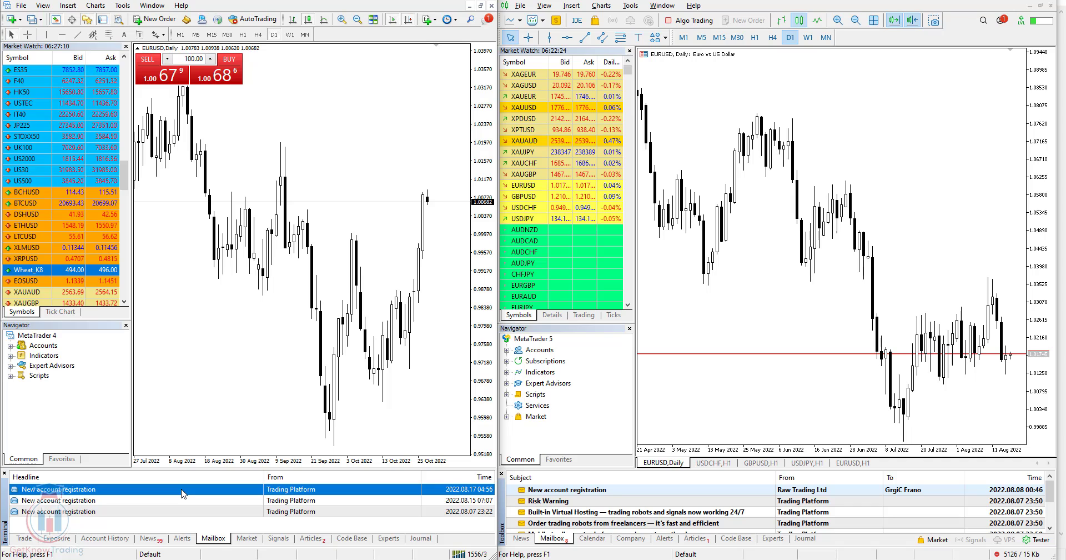
{"action": "right_click", "coordinate": [185, 502]}
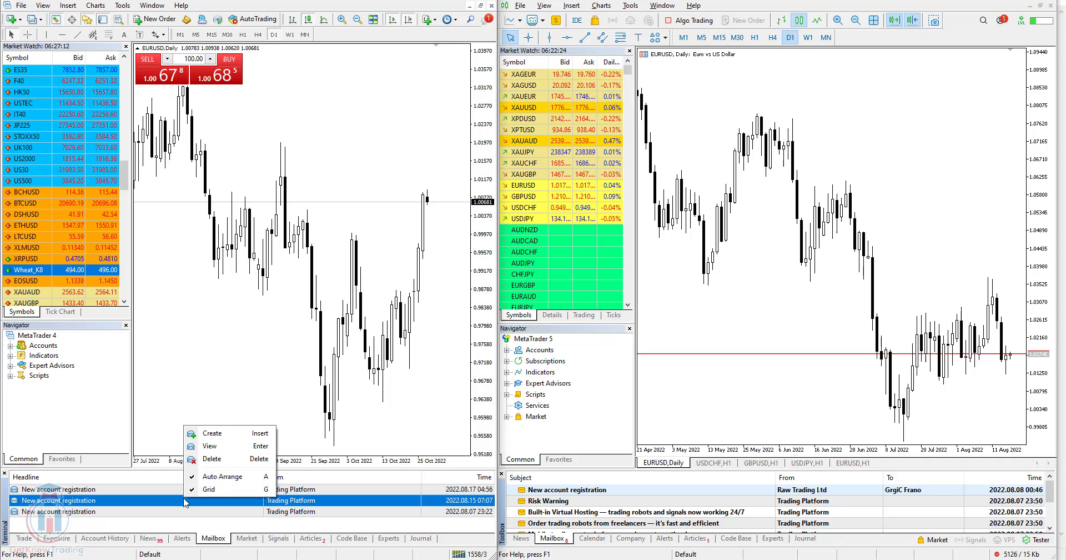
{"action": "left_click", "coordinate": [220, 436]}
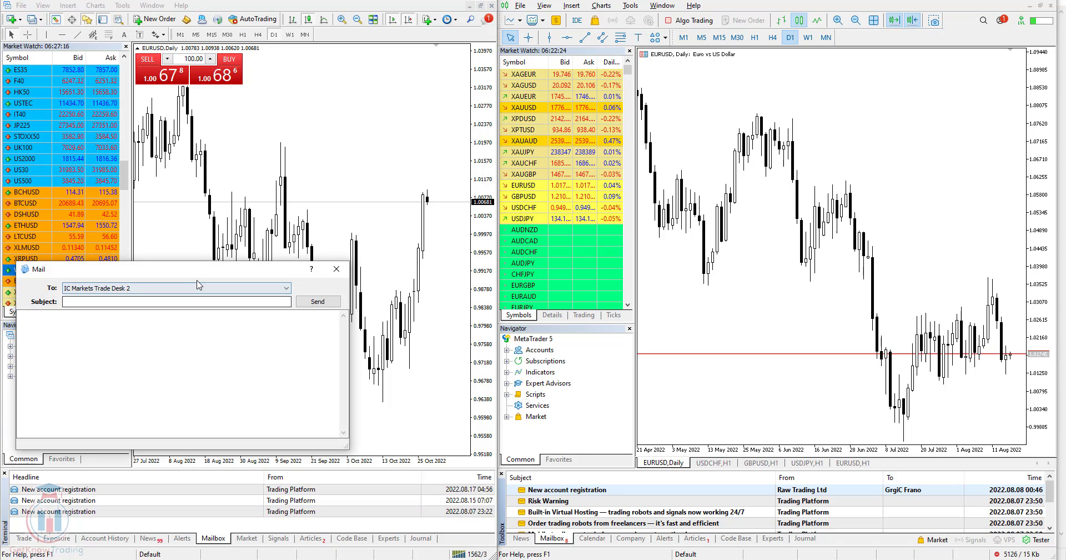
{"action": "left_click_drag", "start_coordinate": [190, 271], "coordinate": [225, 244]}
Inspect the subject and body fields of the MetaTrader 4 message and the recipients it offers, keeping IC Markets Trade Desk 2.
{"action": "left_click", "coordinate": [165, 276]}
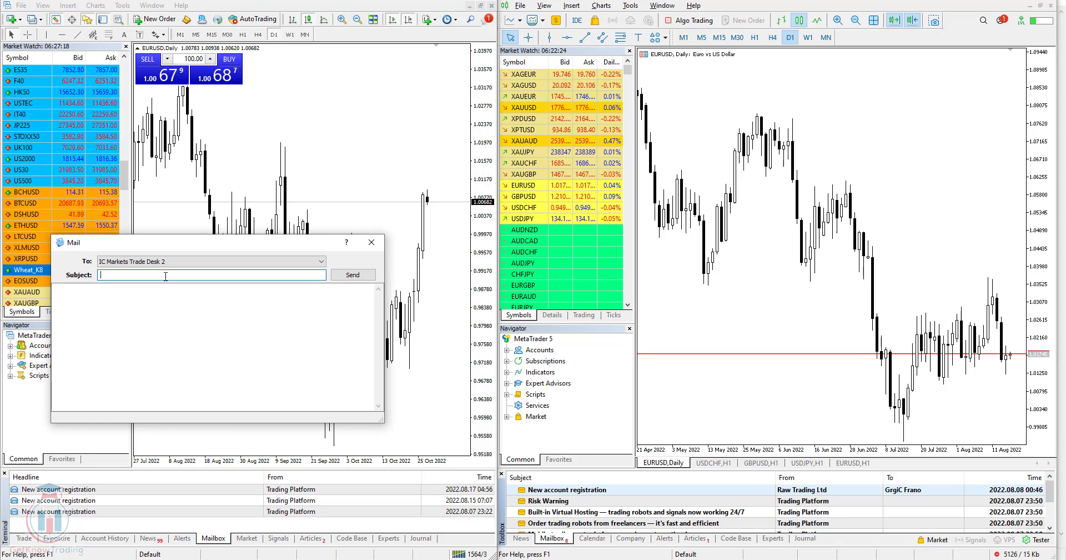
{"action": "left_click", "coordinate": [146, 304]}
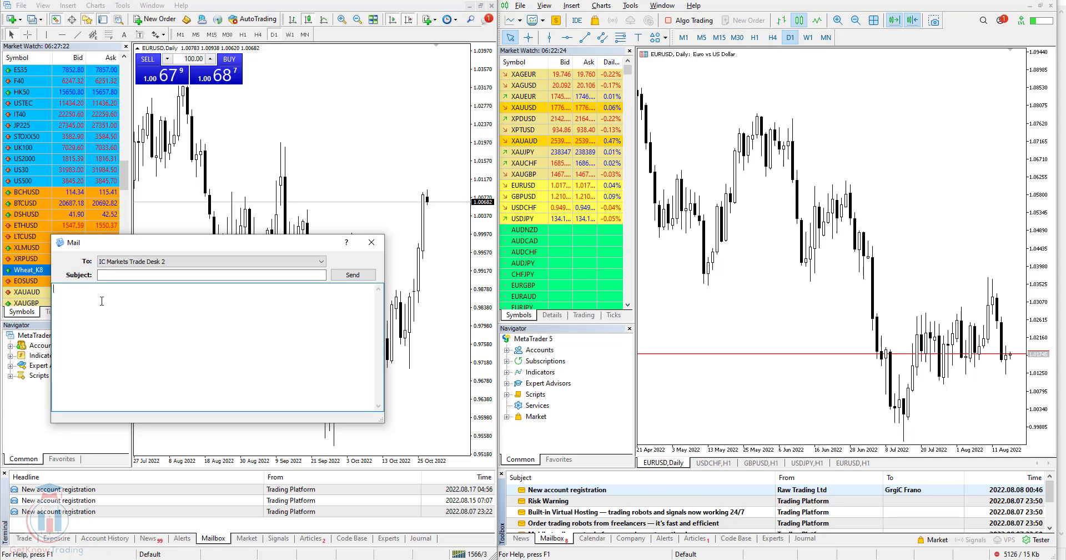
{"action": "left_click", "coordinate": [153, 261]}
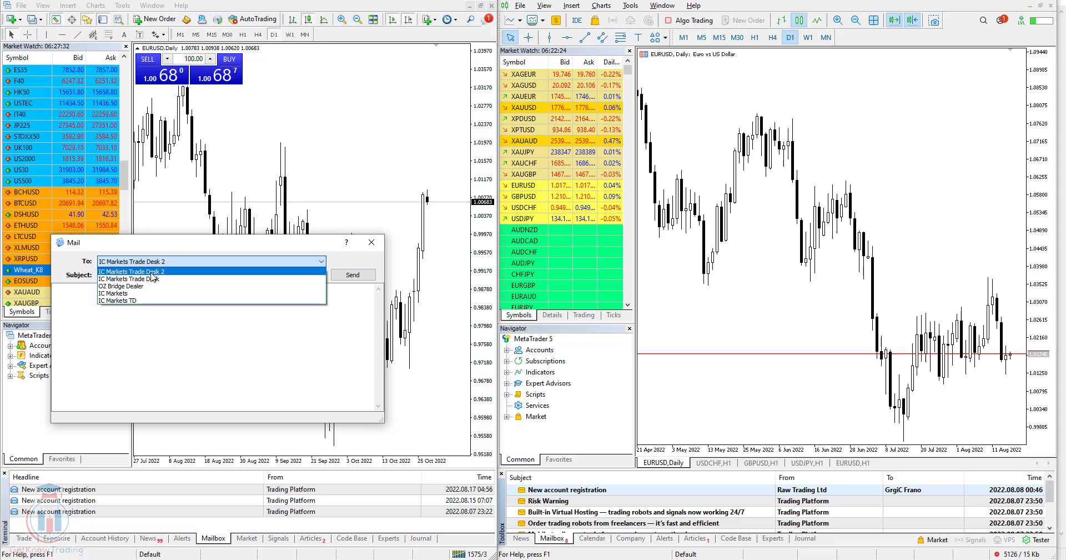
{"action": "left_click", "coordinate": [190, 362]}
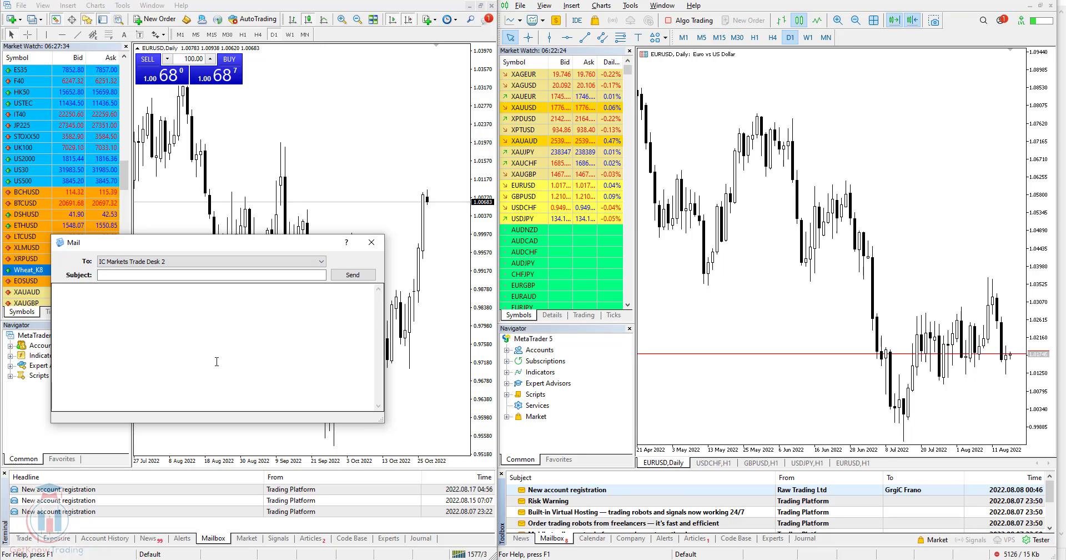
Create a new mail message in the MetaTrader 5 Mailbox and place its window beside the MetaTrader 4 message.
{"action": "left_click", "coordinate": [652, 500]}
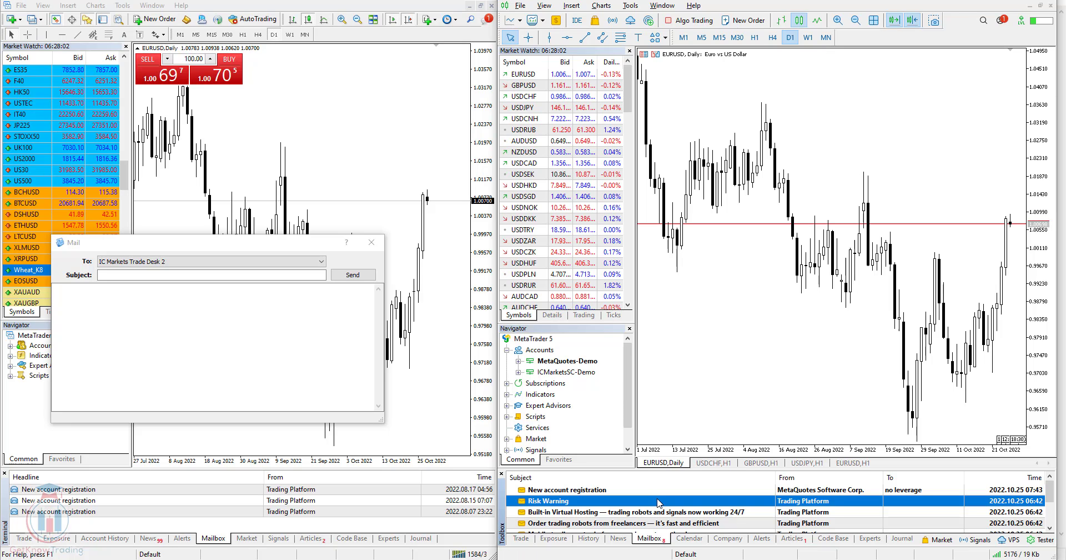
{"action": "right_click", "coordinate": [660, 503]}
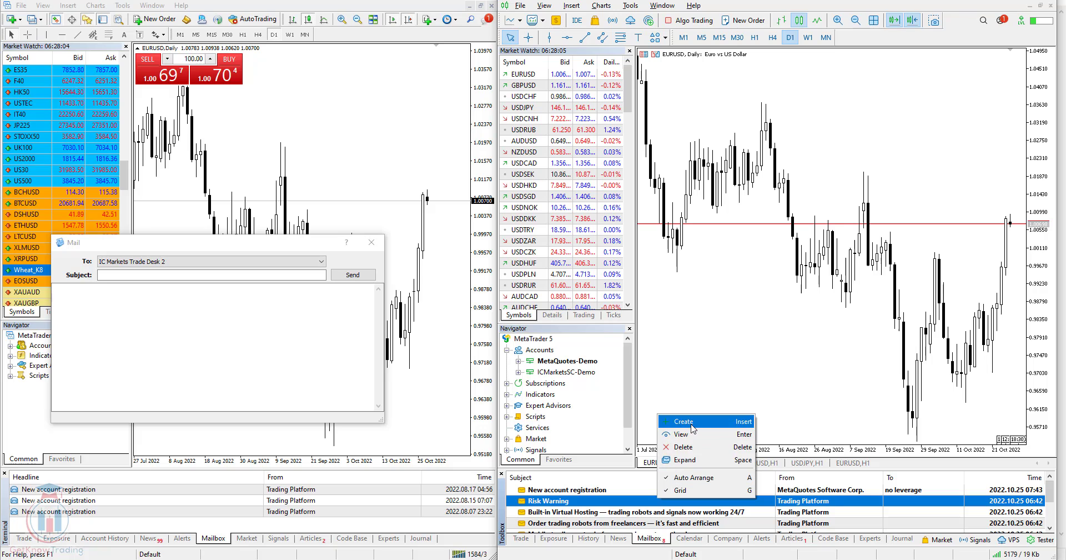
{"action": "left_click", "coordinate": [692, 427]}
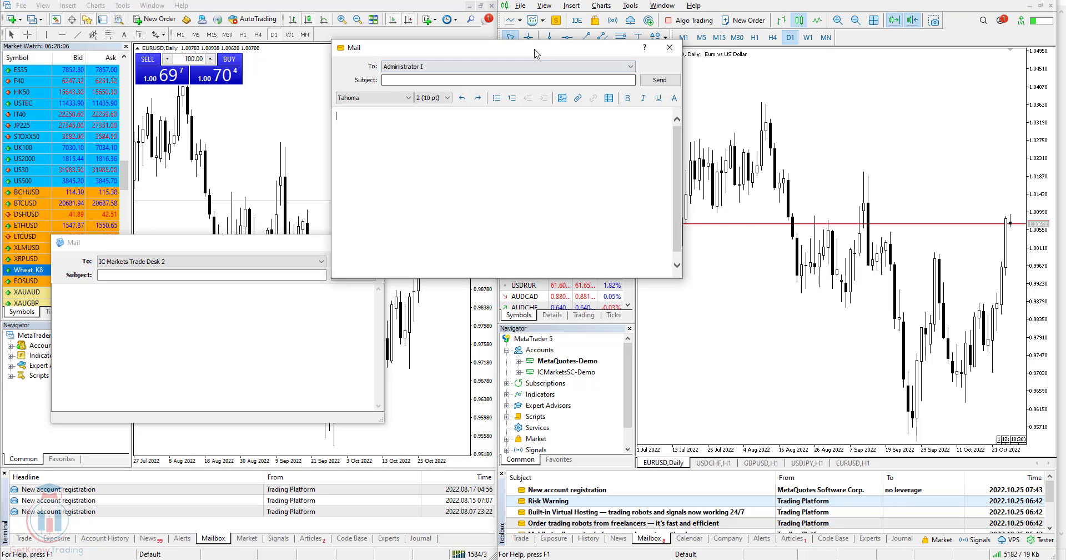
{"action": "left_click_drag", "start_coordinate": [533, 43], "coordinate": [760, 224]}
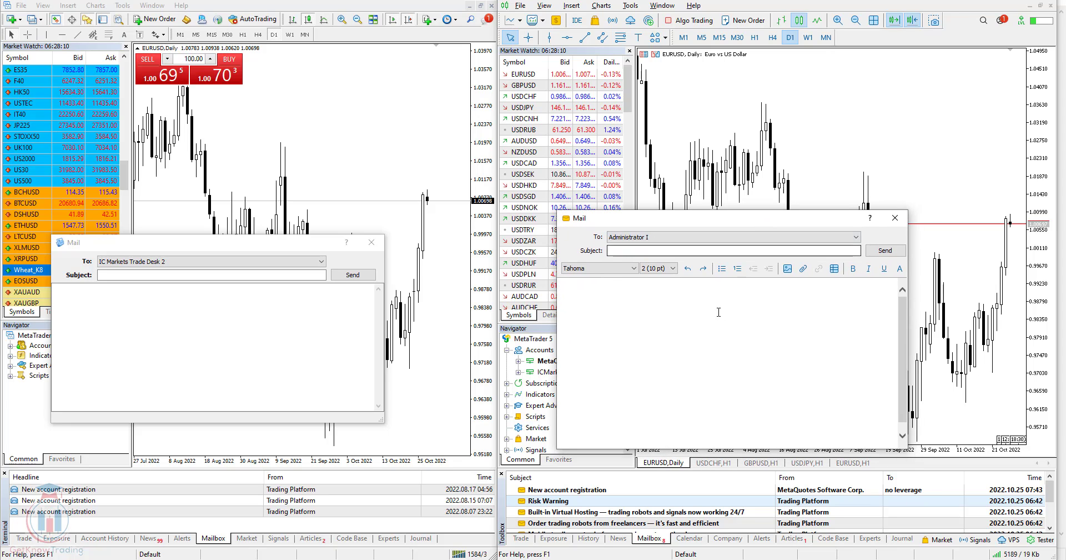
Inspect the recipients offered for the MetaTrader 5 message, keeping Administrator I, and check its subject field.
{"action": "left_click", "coordinate": [697, 240]}
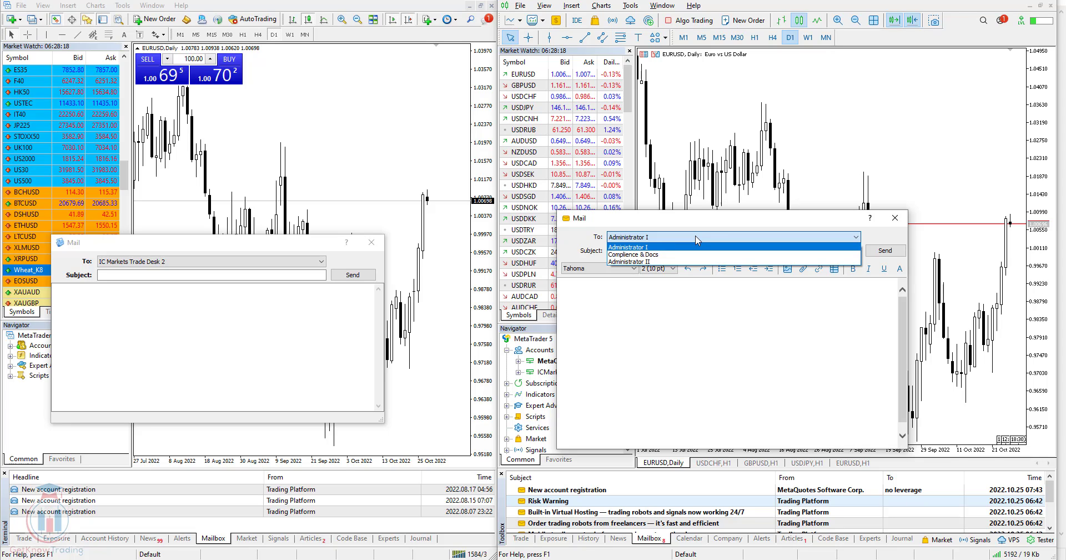
{"action": "left_click", "coordinate": [685, 315]}
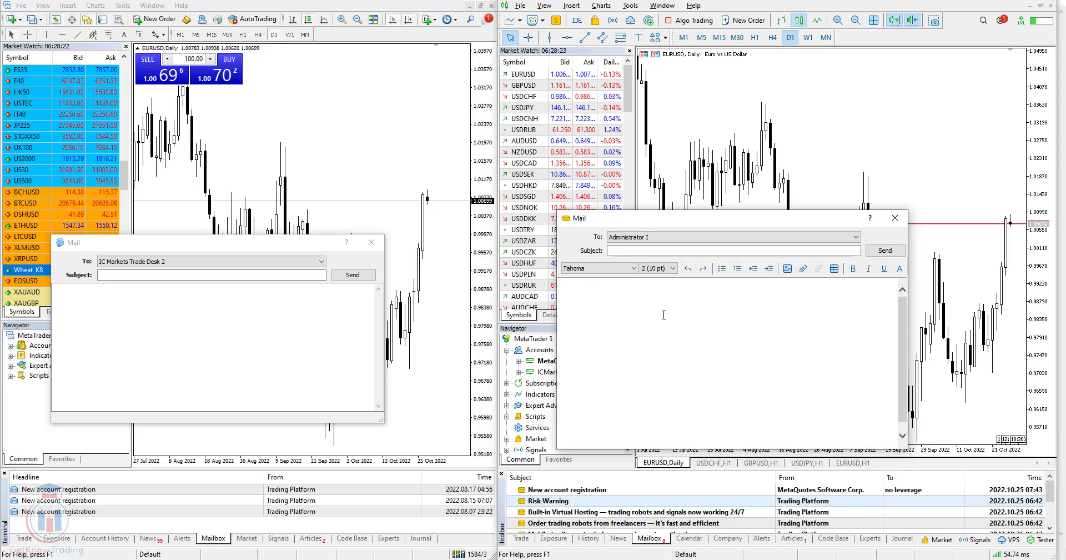
{"action": "left_click", "coordinate": [663, 251]}
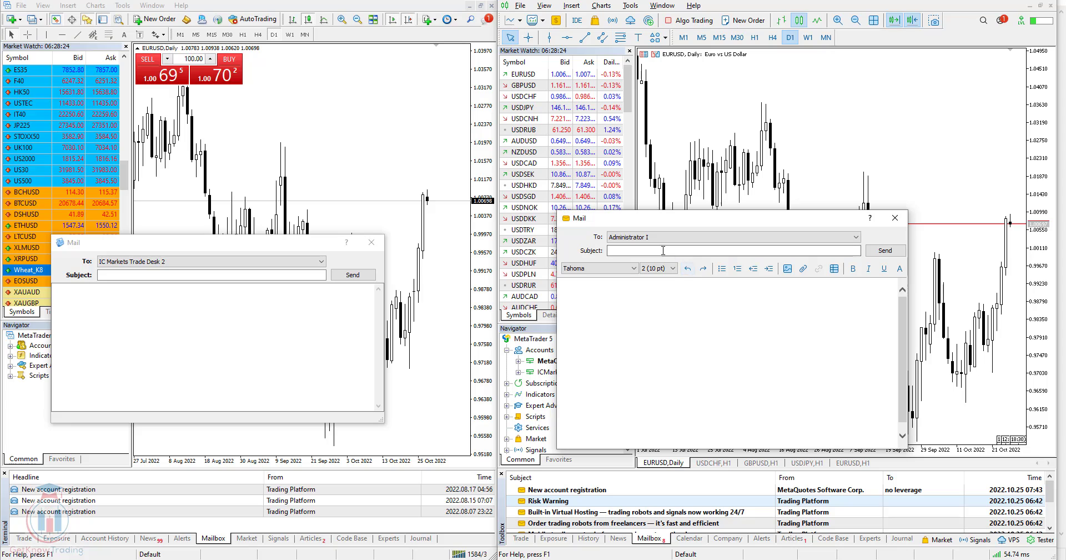
Enter sample text "dsdsdsdssd" in the MetaTrader 5 message body and "sdsdsdsdsd" in the MetaTrader 4 one, and compare the two editors.
{"action": "left_click", "coordinate": [709, 288]}
{"action": "type", "text": "dsdsdsdssd"}
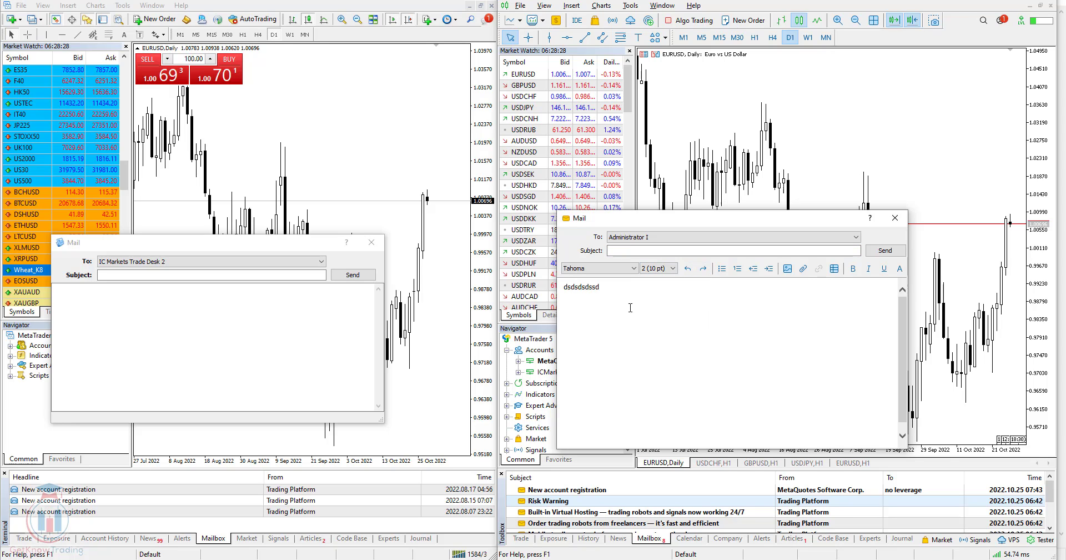
{"action": "left_click", "coordinate": [191, 314]}
{"action": "type", "text": "sdsdadsdsd"}
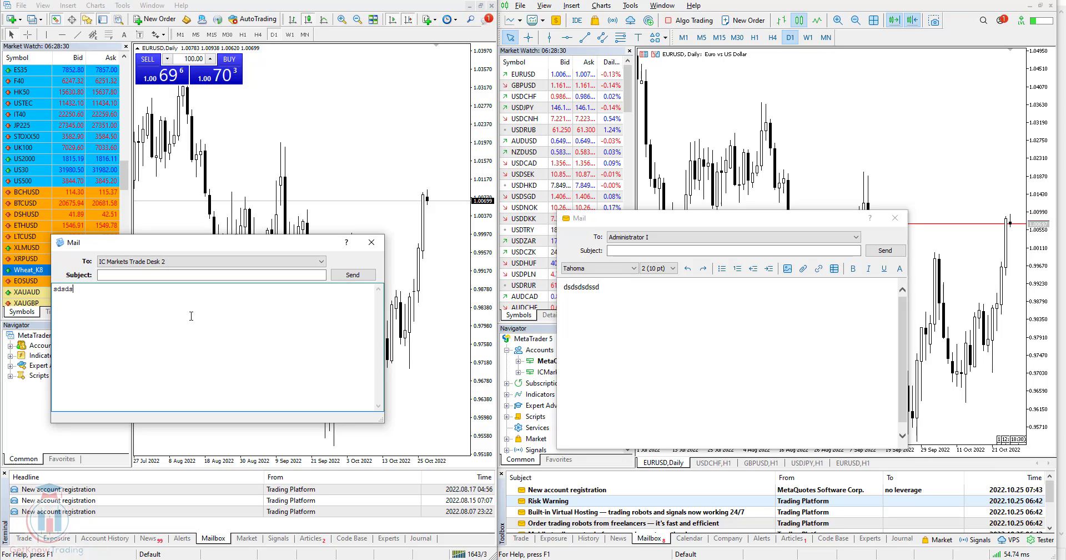
{"action": "left_click", "coordinate": [99, 291]}
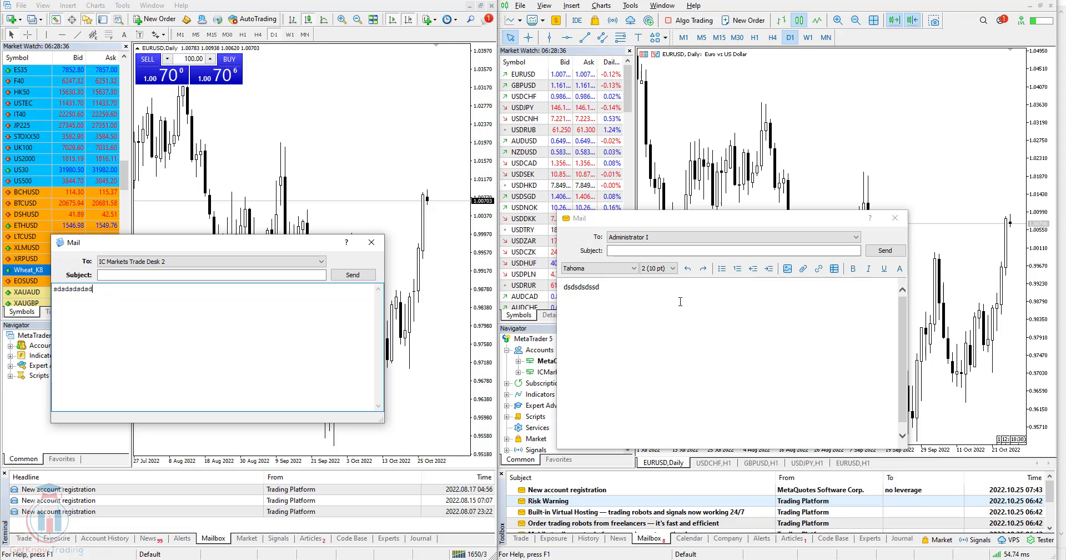
{"action": "left_click", "coordinate": [618, 289]}
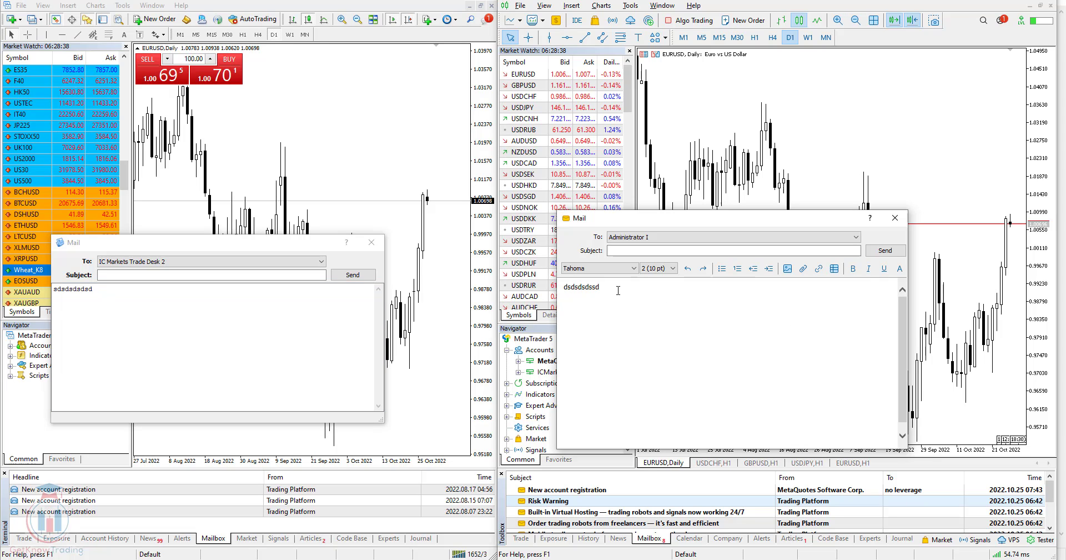
{"action": "left_click", "coordinate": [113, 294]}
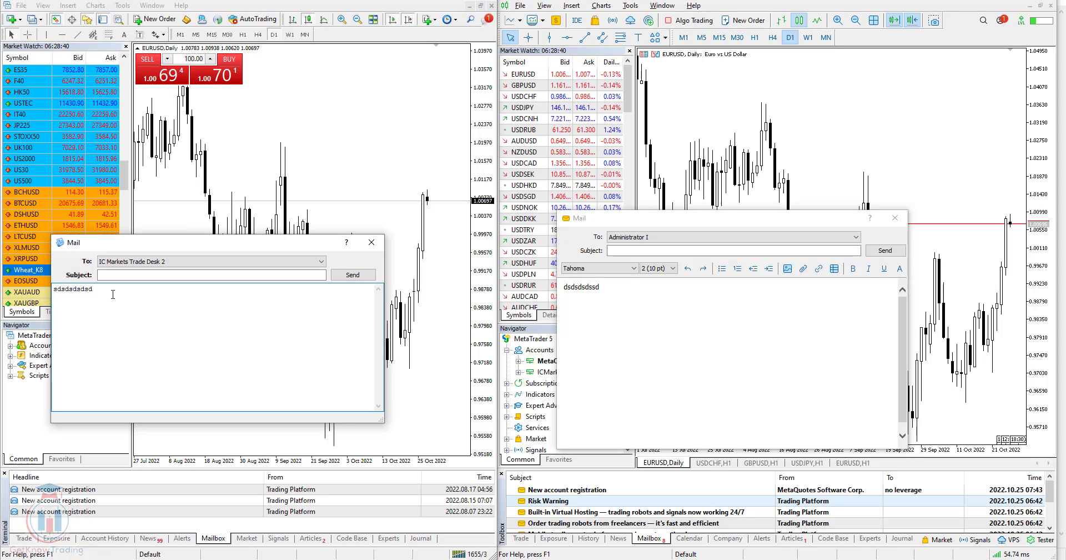
Change the font of the sample text in the MetaTrader 5 message, trying Book Antiqua and settling on Helvetica.
{"action": "left_click", "coordinate": [652, 286]}
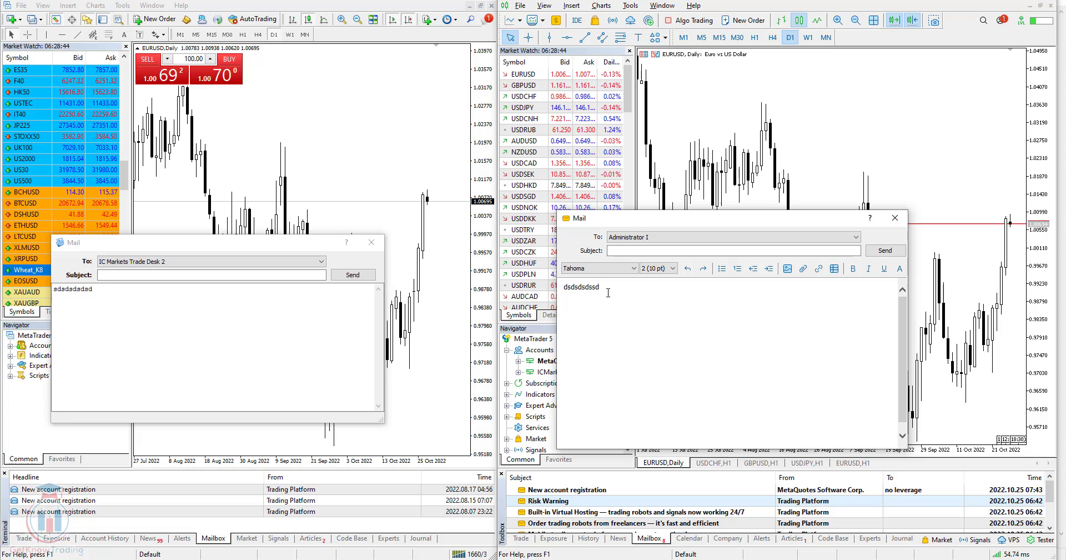
{"action": "left_click", "coordinate": [633, 268]}
{"action": "left_click", "coordinate": [625, 290]}
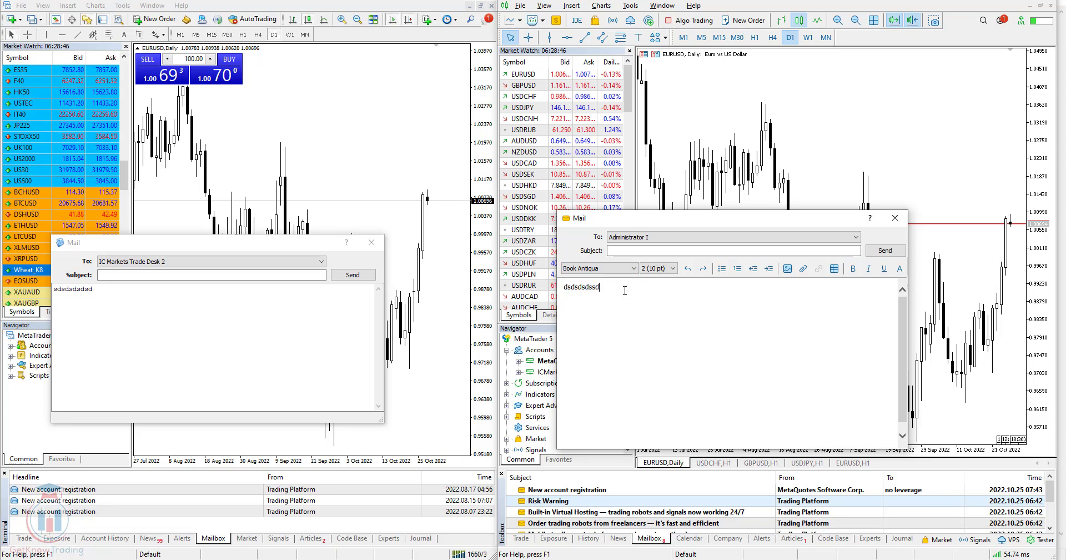
{"action": "double_click", "coordinate": [625, 290]}
{"action": "left_click", "coordinate": [633, 268]}
{"action": "left_click", "coordinate": [589, 332]}
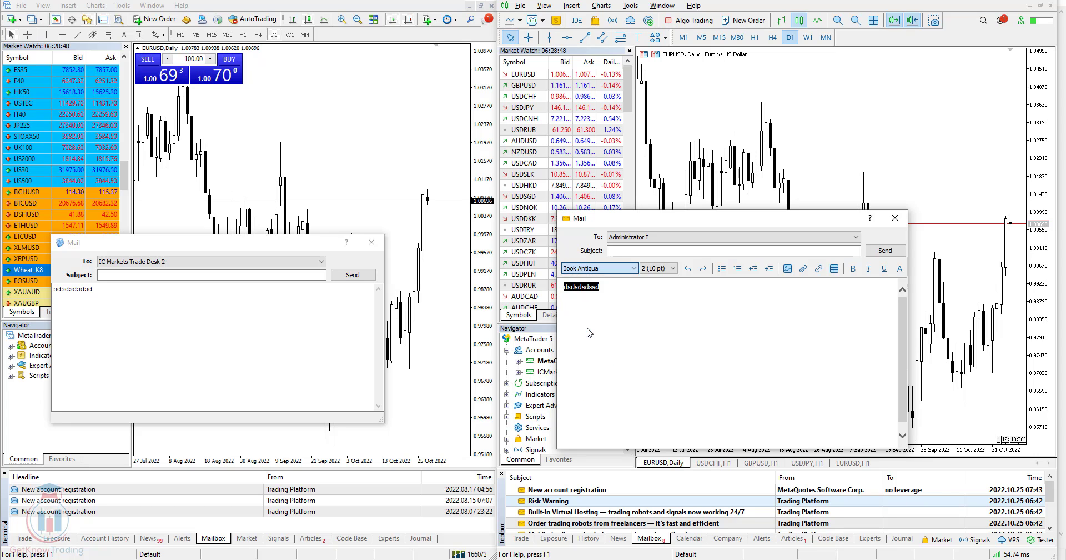
{"action": "left_click", "coordinate": [589, 333]}
Enlarge the sample text in the MetaTrader 5 message, trying size 5 (18 pt) and settling on 7 (36 pt).
{"action": "left_click", "coordinate": [669, 268]}
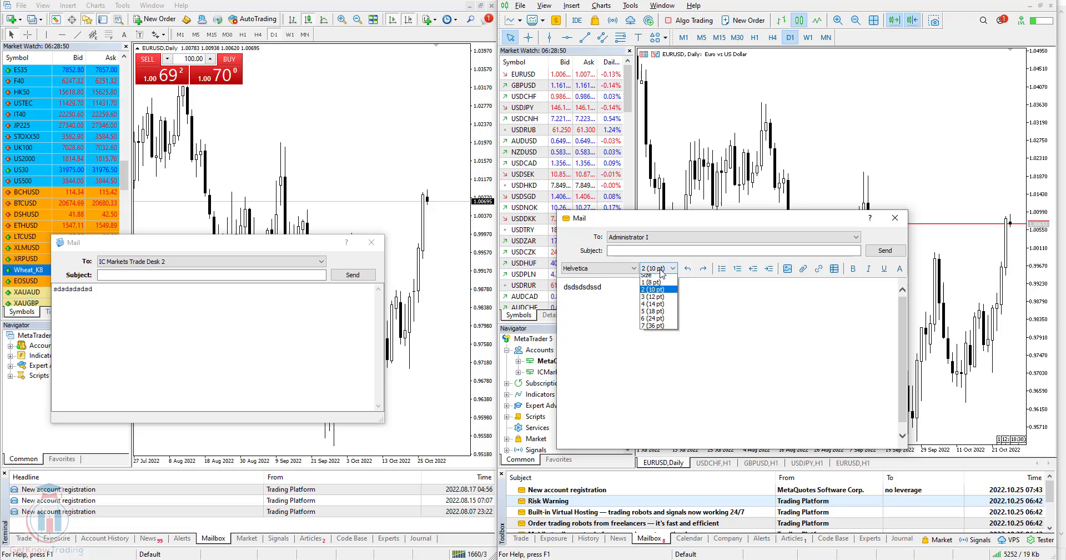
{"action": "left_click", "coordinate": [656, 314]}
{"action": "double_click", "coordinate": [582, 287]}
{"action": "left_click", "coordinate": [669, 268]}
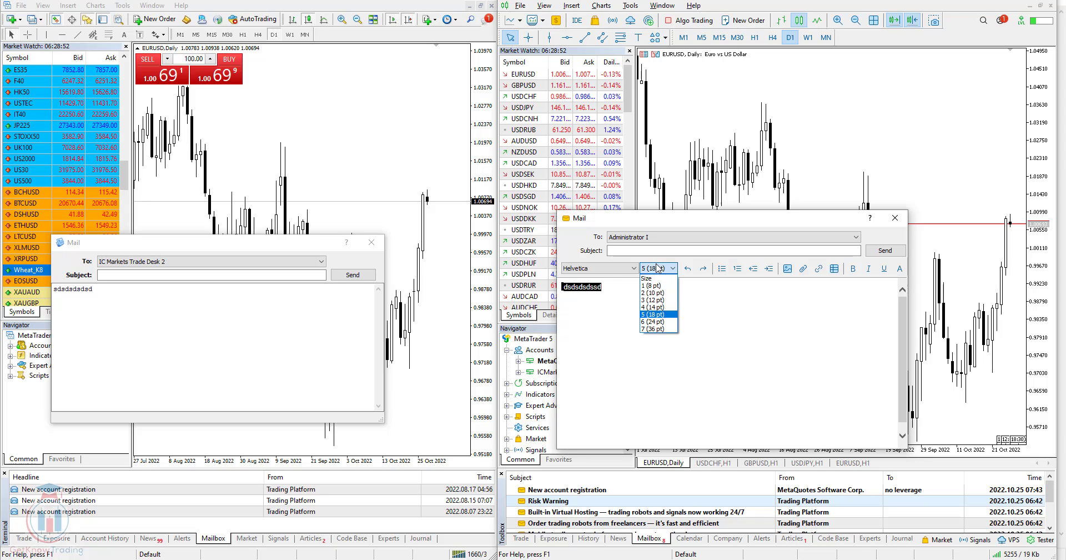
{"action": "left_click", "coordinate": [662, 329]}
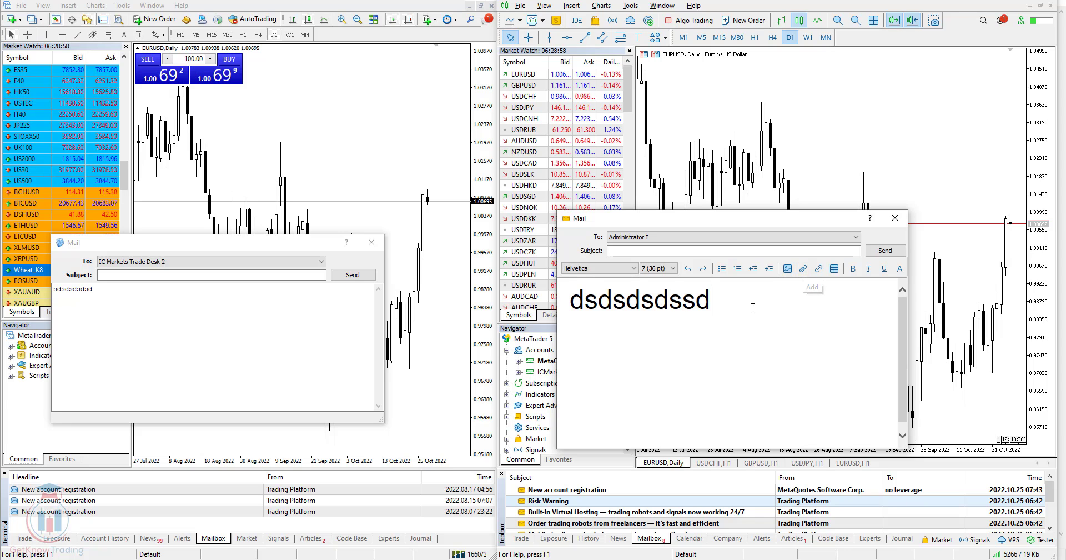
Compare the formatting options of the two message editors, and close both messages without sending them.
{"action": "left_click", "coordinate": [219, 323]}
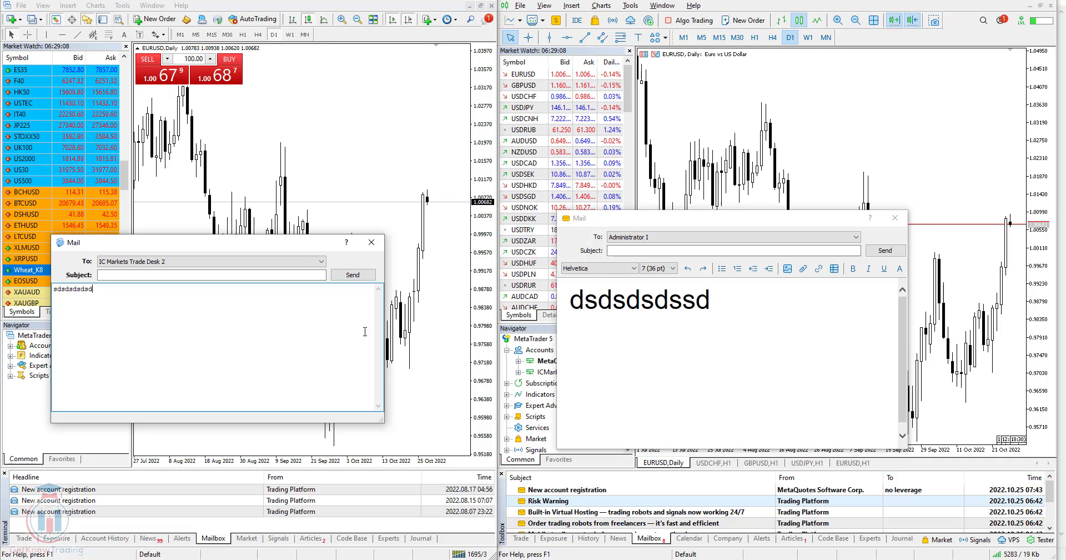
{"action": "left_click", "coordinate": [622, 348]}
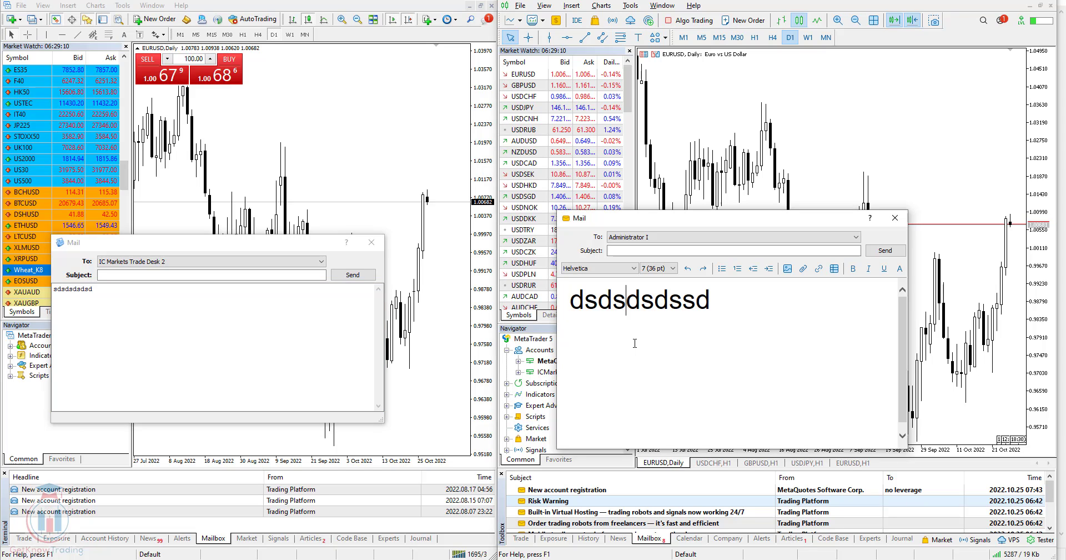
{"action": "left_click", "coordinate": [714, 304]}
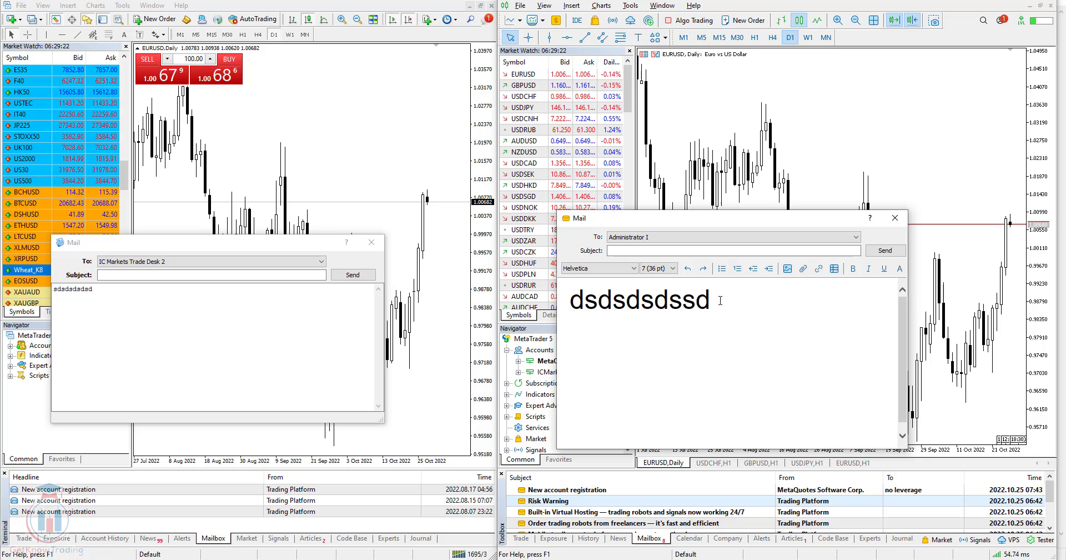
{"action": "left_click", "coordinate": [894, 218]}
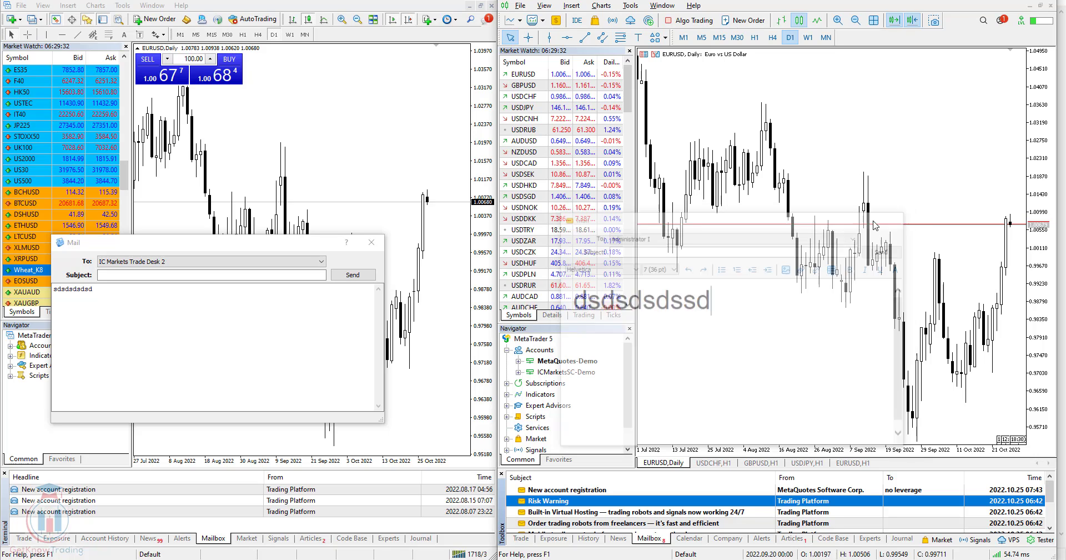
{"action": "left_click", "coordinate": [371, 242]}
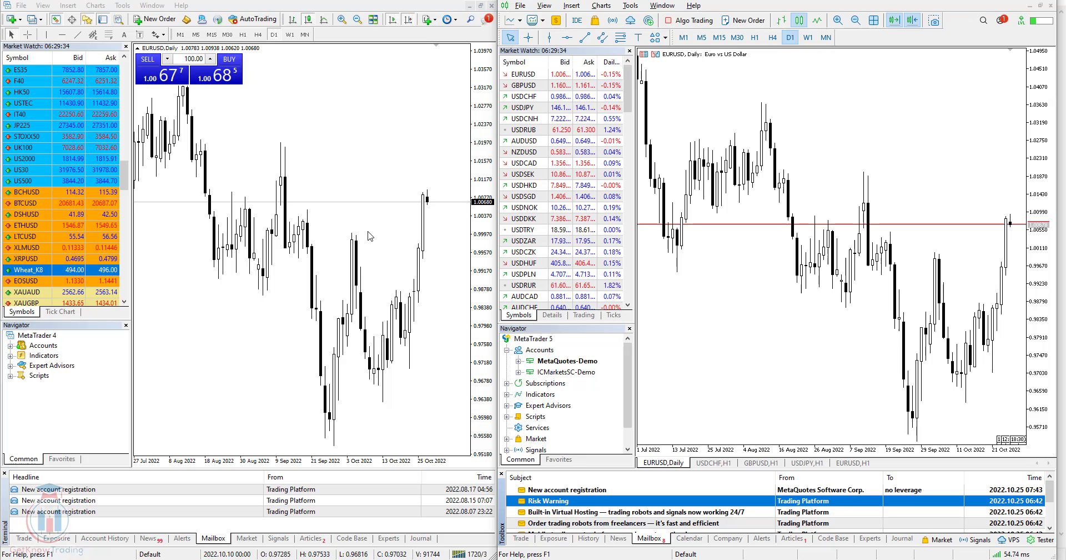
Review the chart objects MetaTrader 4 can insert, browsing its lines, channels, Gann, Fibonacci and shapes categories.
{"action": "left_click", "coordinate": [719, 101]}
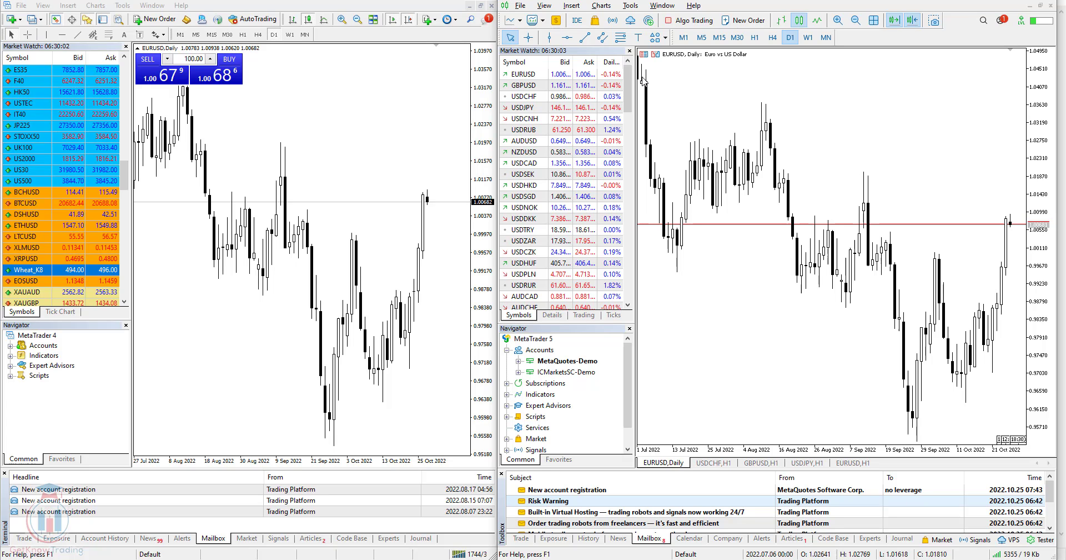
{"action": "left_click", "coordinate": [43, 6]}
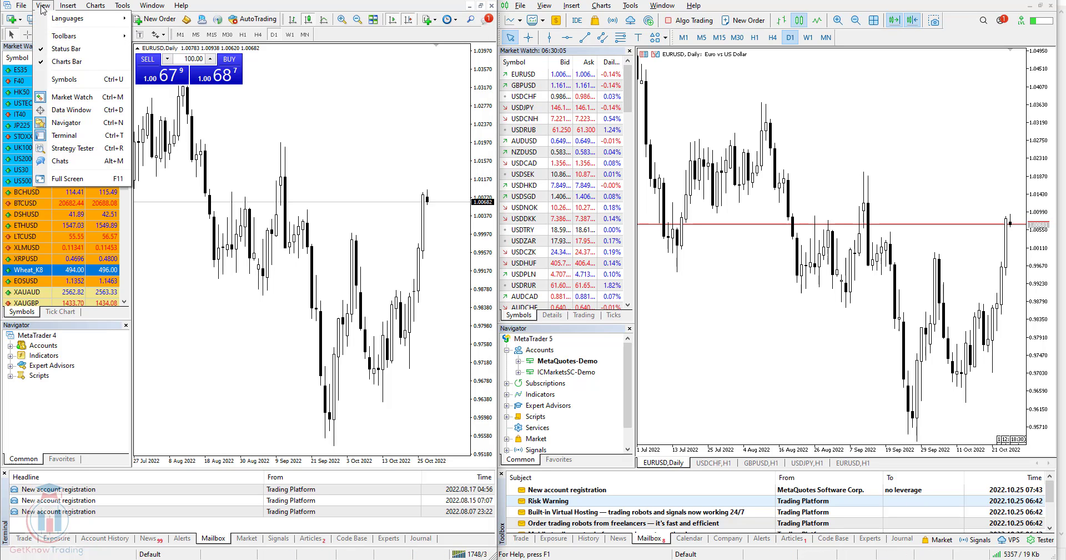
{"action": "mouse_move", "coordinate": [60, 8]}
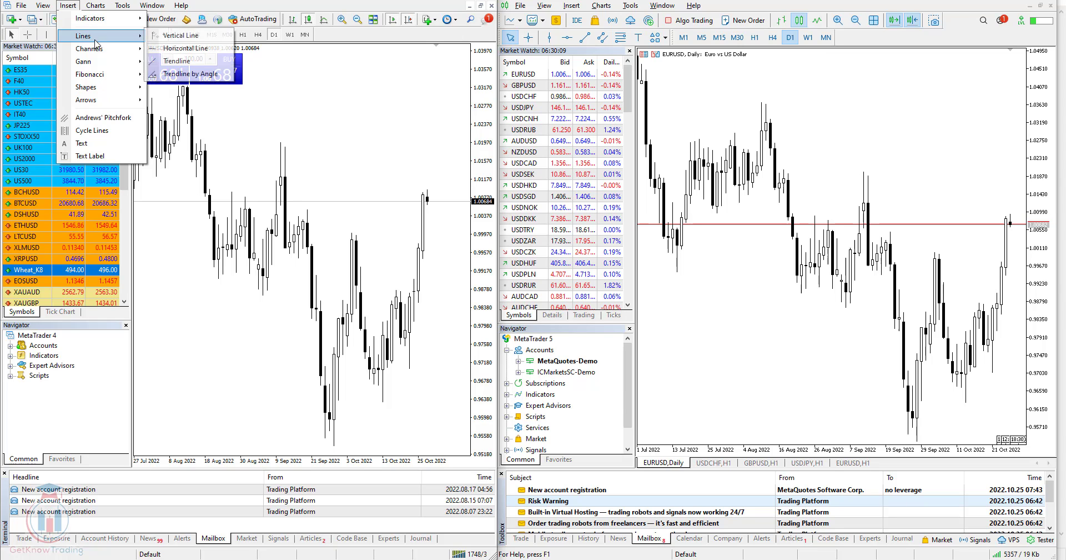
{"action": "mouse_move", "coordinate": [109, 52]}
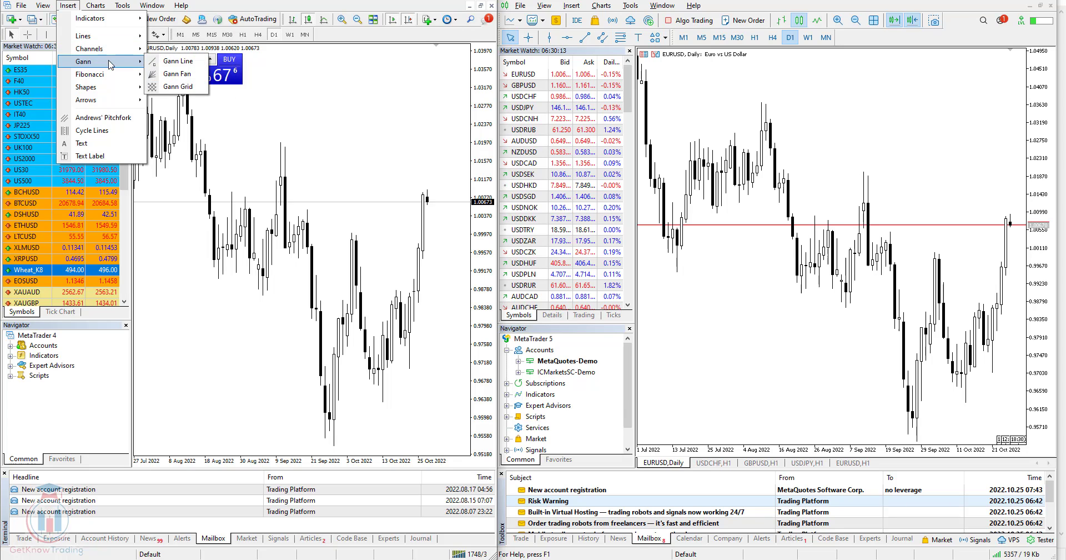
{"action": "mouse_move", "coordinate": [108, 83]}
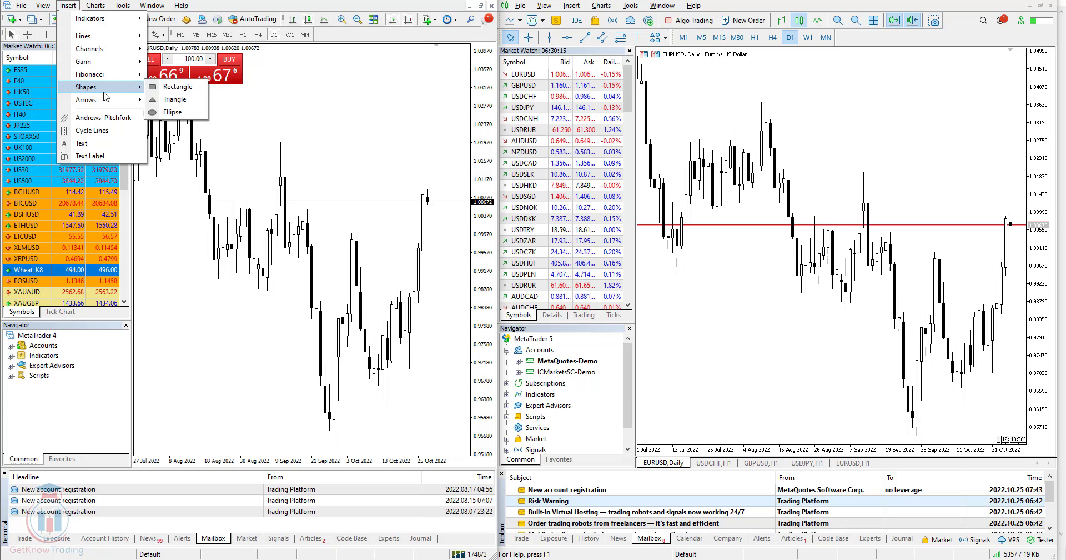
{"action": "mouse_move", "coordinate": [111, 105]}
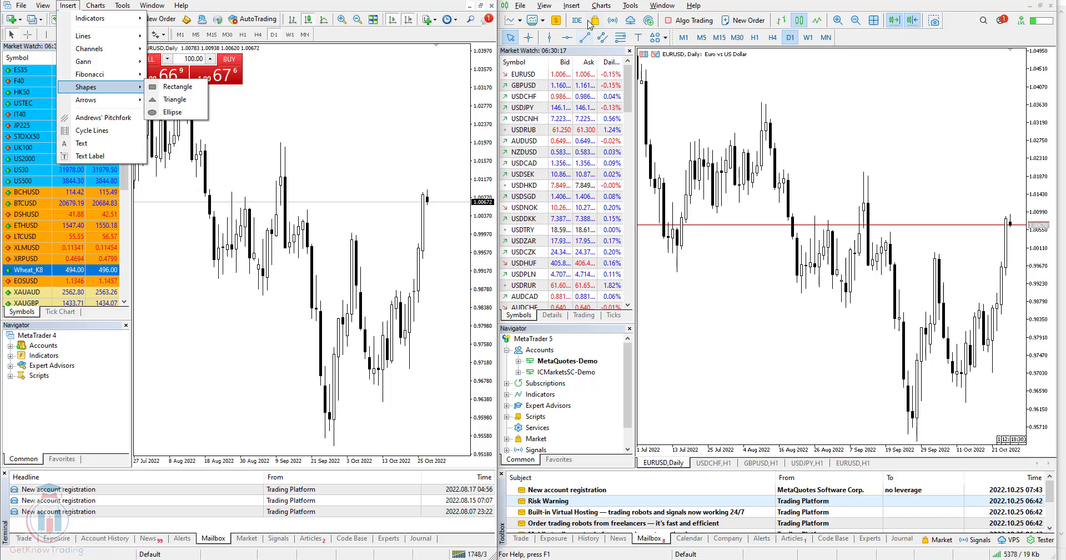
Review the chart objects MetaTrader 5 can insert, browsing its object categories including Arrows and Graphical.
{"action": "left_click", "coordinate": [572, 6]}
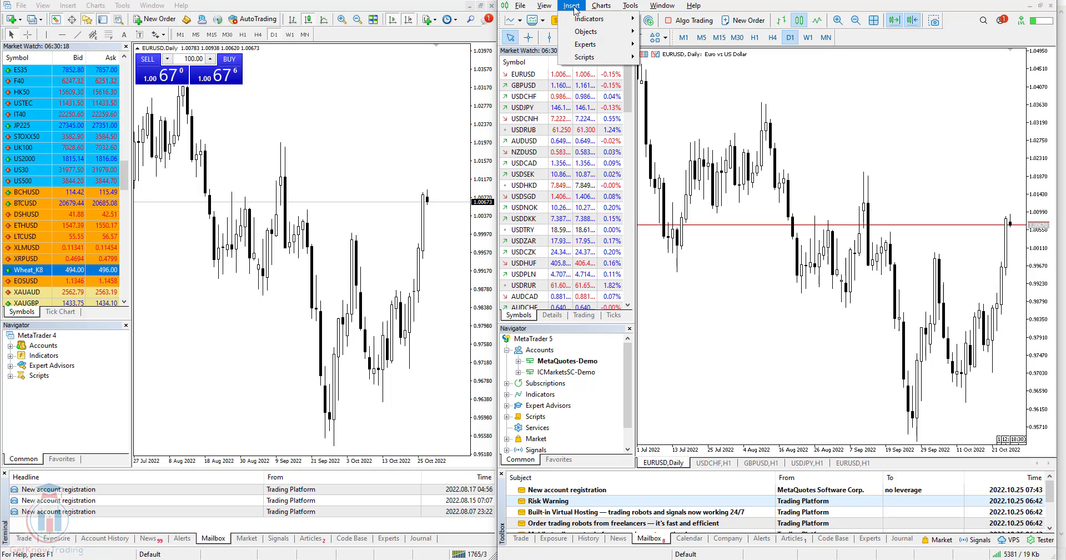
{"action": "mouse_move", "coordinate": [592, 31]}
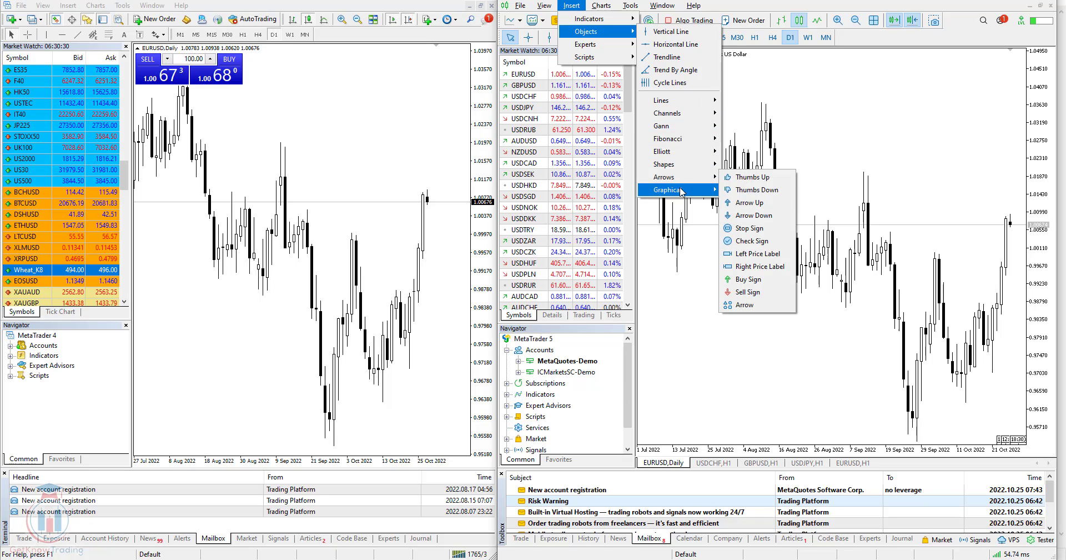
{"action": "left_click", "coordinate": [701, 259]}
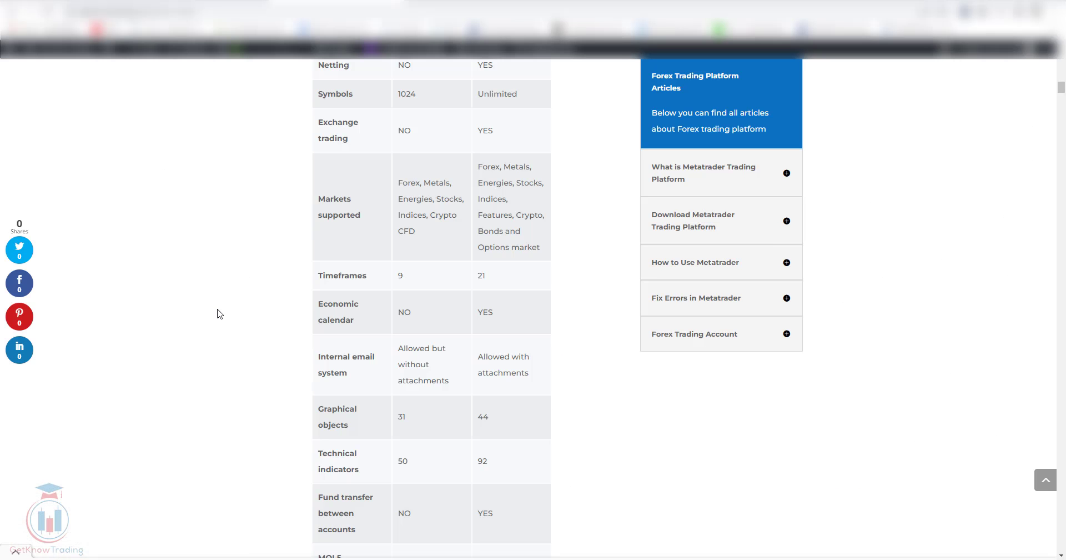
Switch to the MT4 vs MT5 article in the web browser and compare the object list diagrams of both platforms.
{"action": "scroll", "coordinate": [217, 314], "scroll_direction": "down", "scroll_amount": 15}
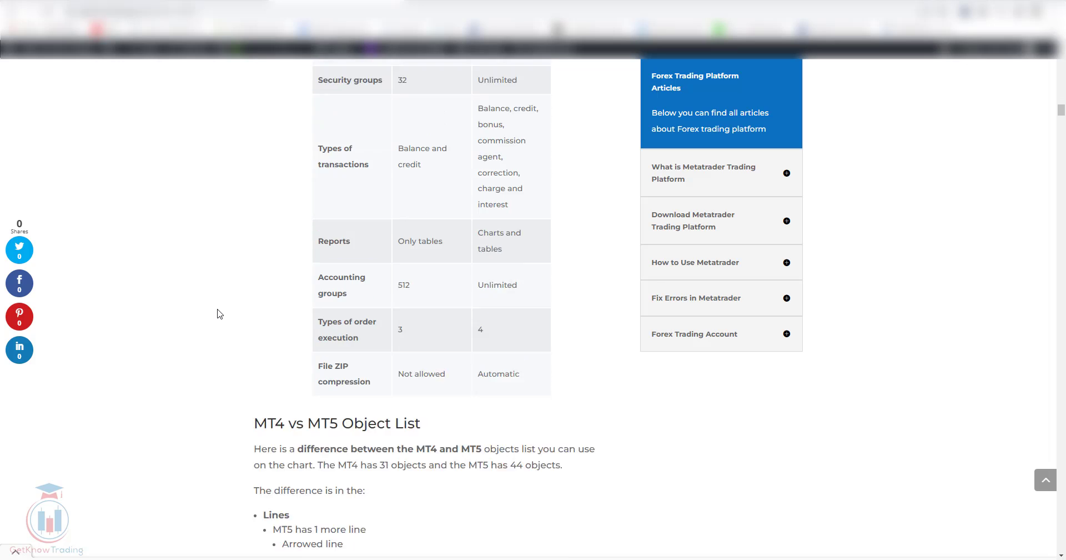
{"action": "scroll", "coordinate": [217, 313], "scroll_direction": "down", "scroll_amount": 7}
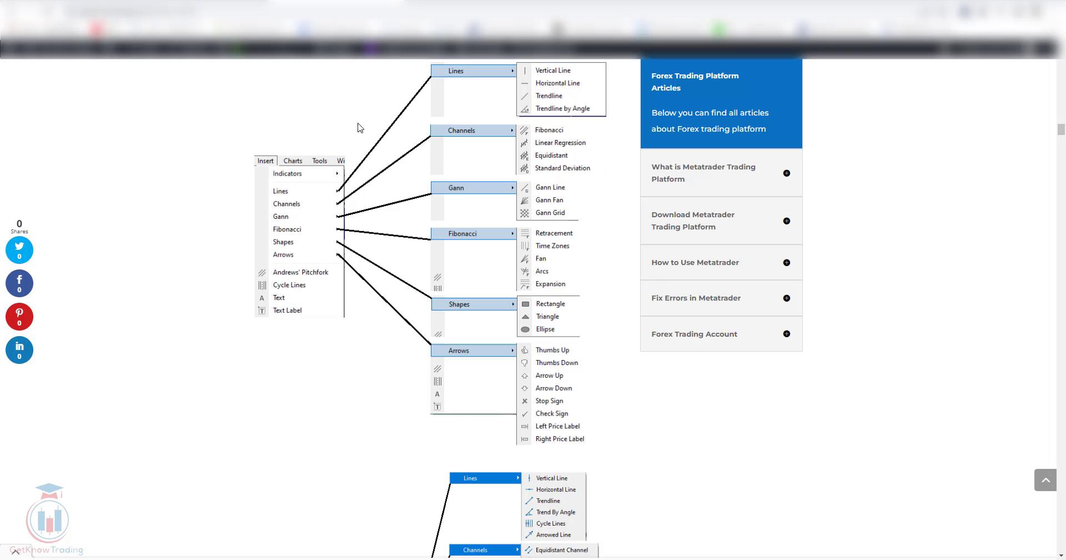
{"action": "scroll", "coordinate": [512, 131], "scroll_direction": "down", "scroll_amount": 6}
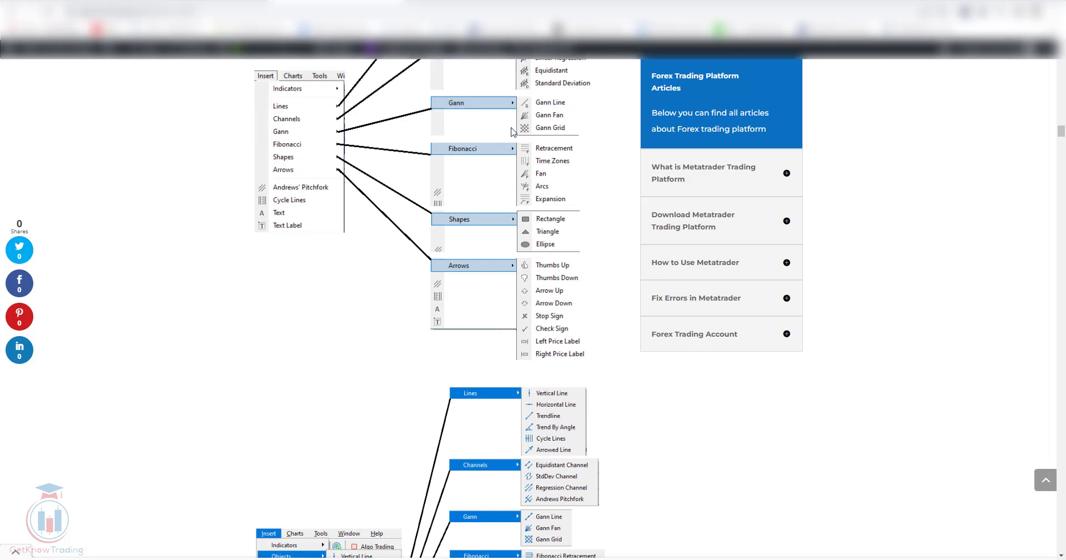
{"action": "scroll", "coordinate": [501, 146], "scroll_direction": "down", "scroll_amount": 3}
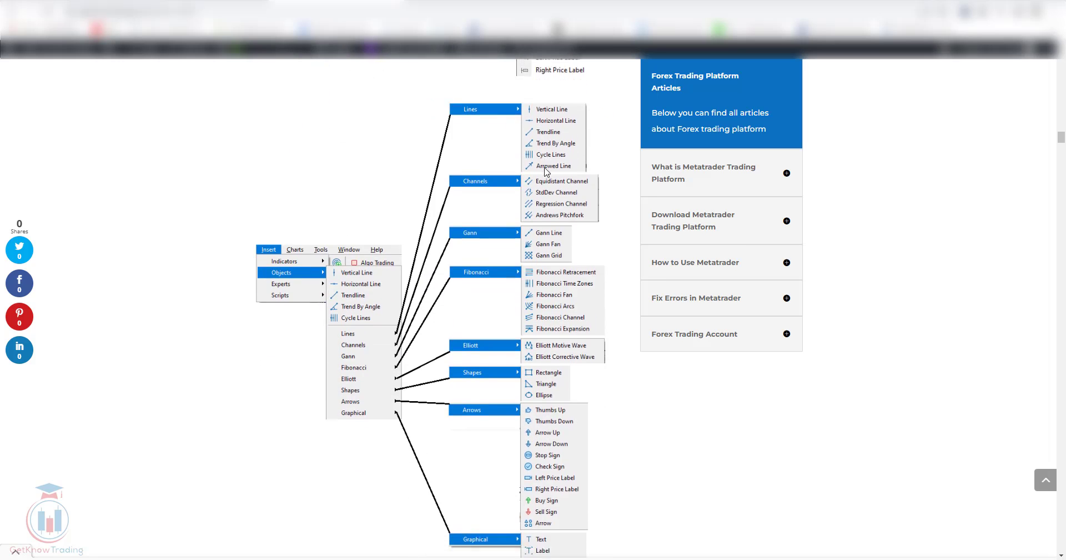
{"action": "scroll", "coordinate": [568, 526], "scroll_direction": "up", "scroll_amount": 2}
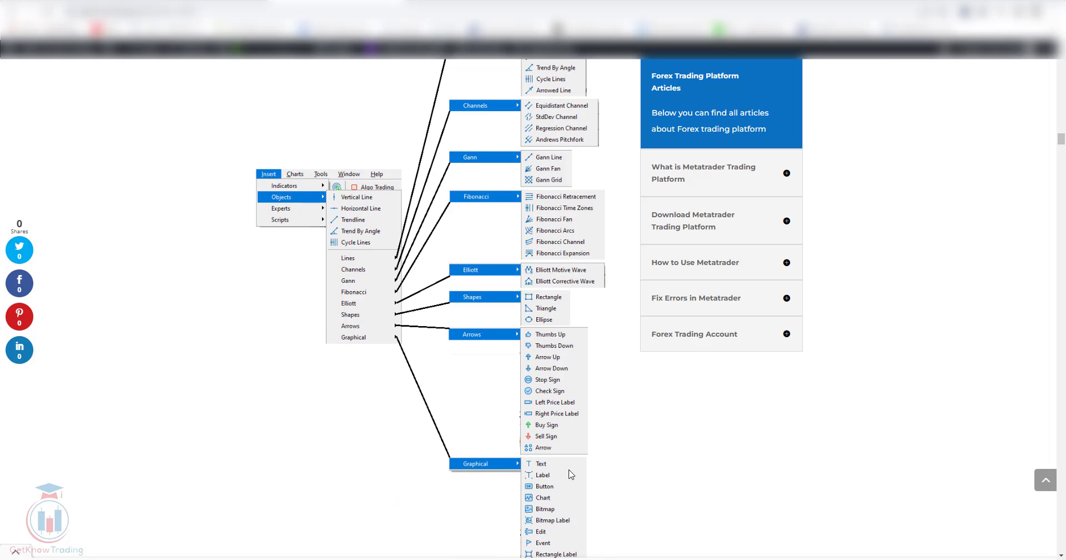
{"action": "scroll", "coordinate": [571, 474], "scroll_direction": "up", "scroll_amount": 7}
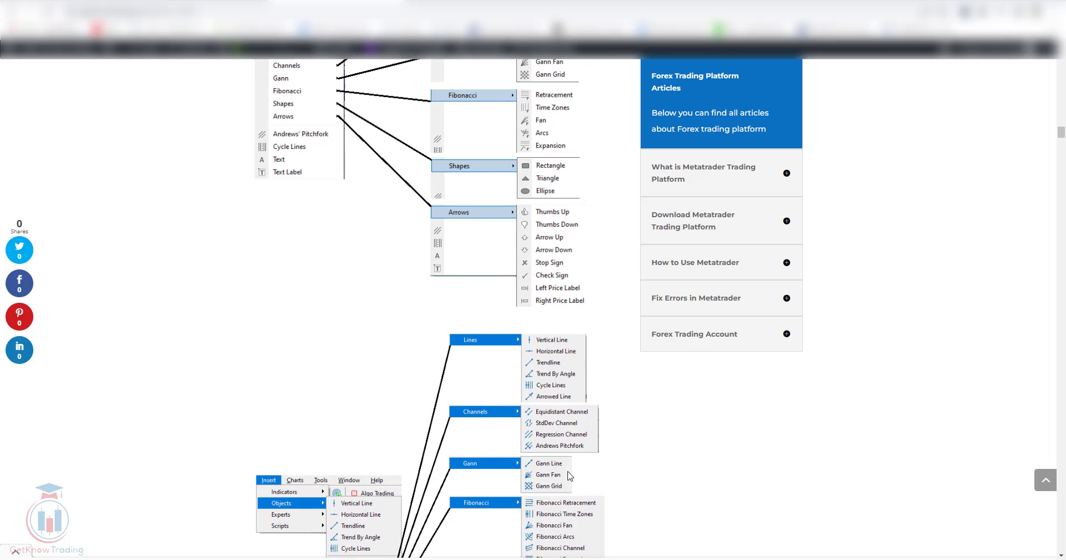
{"action": "scroll", "coordinate": [569, 475], "scroll_direction": "up", "scroll_amount": 2}
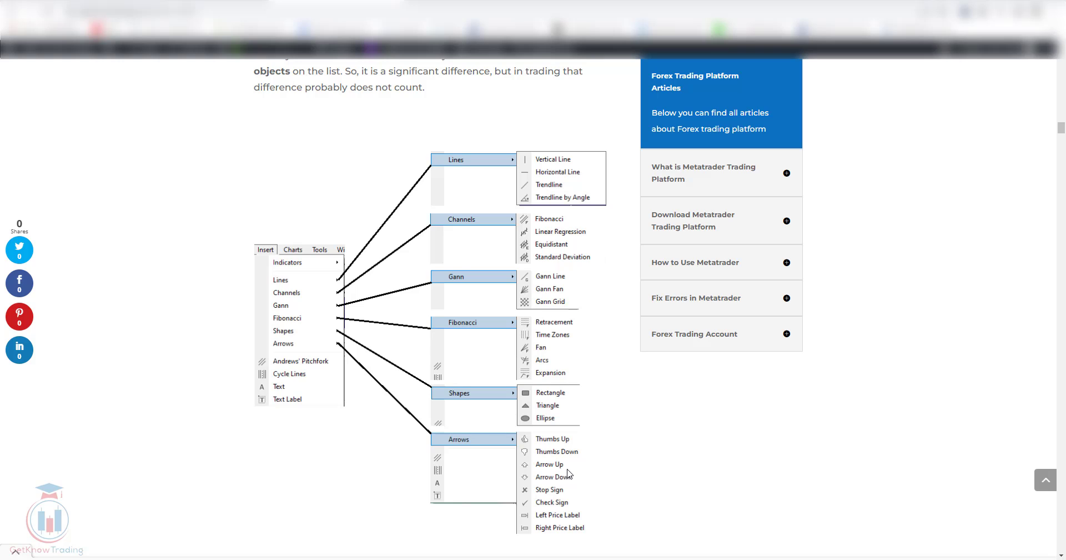
{"action": "scroll", "coordinate": [561, 464], "scroll_direction": "down", "scroll_amount": 2}
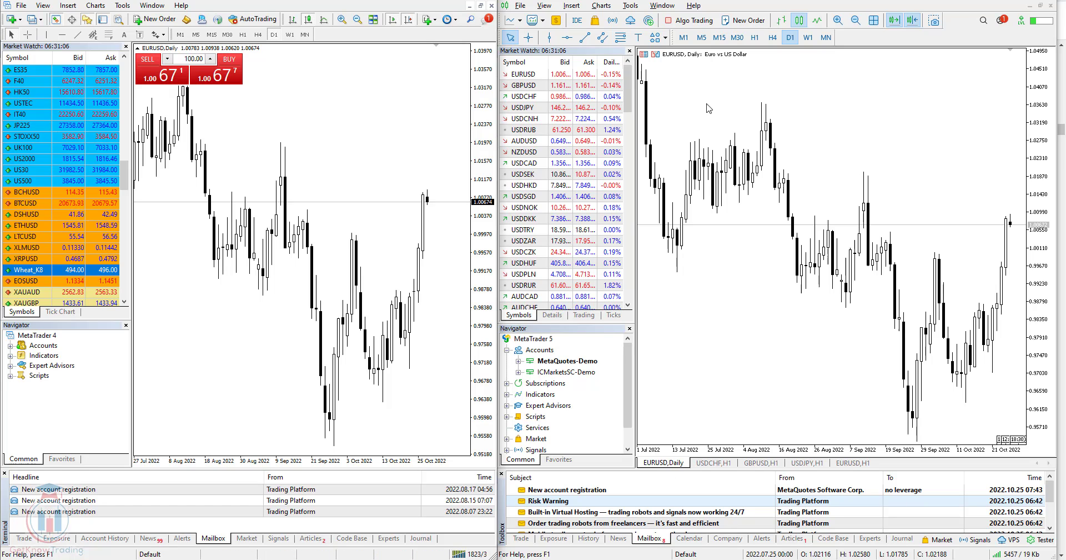
Back in the trading platforms, collapse the MetaTrader 5 accounts and expand the Indicators group in both Navigators for comparison.
{"action": "left_click", "coordinate": [700, 127]}
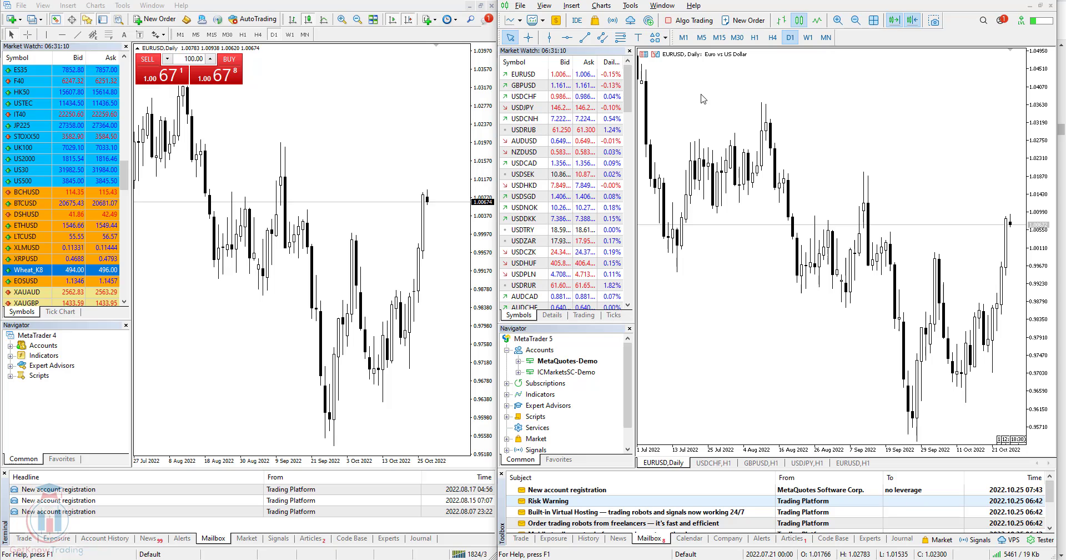
{"action": "left_click", "coordinate": [373, 116]}
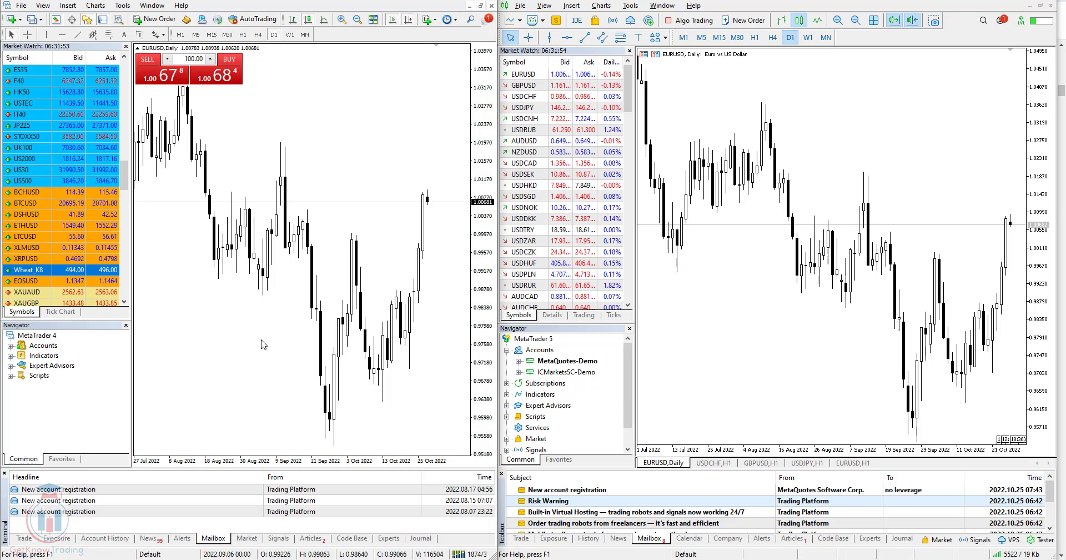
{"action": "left_click", "coordinate": [507, 351]}
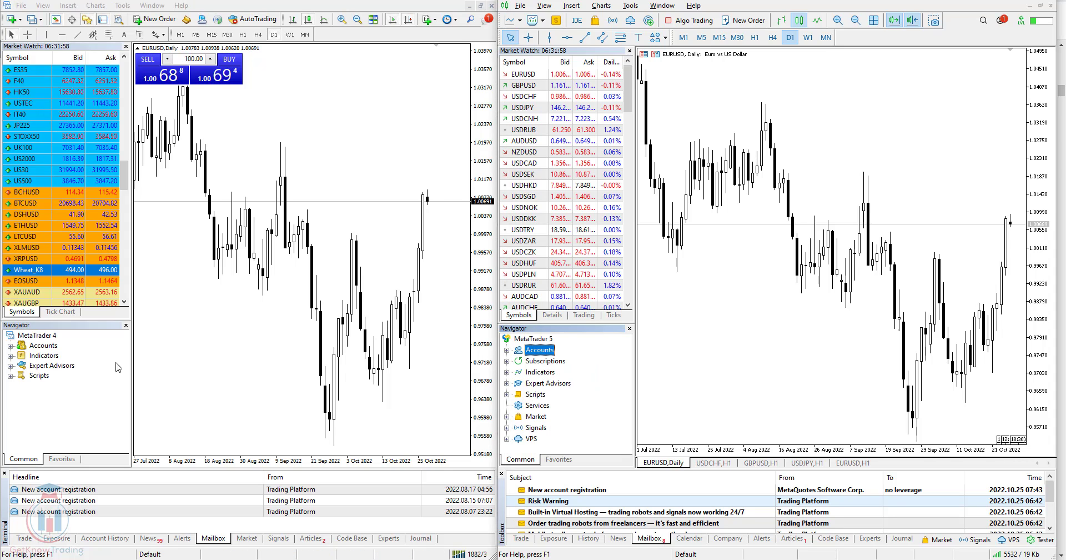
{"action": "left_click", "coordinate": [10, 356]}
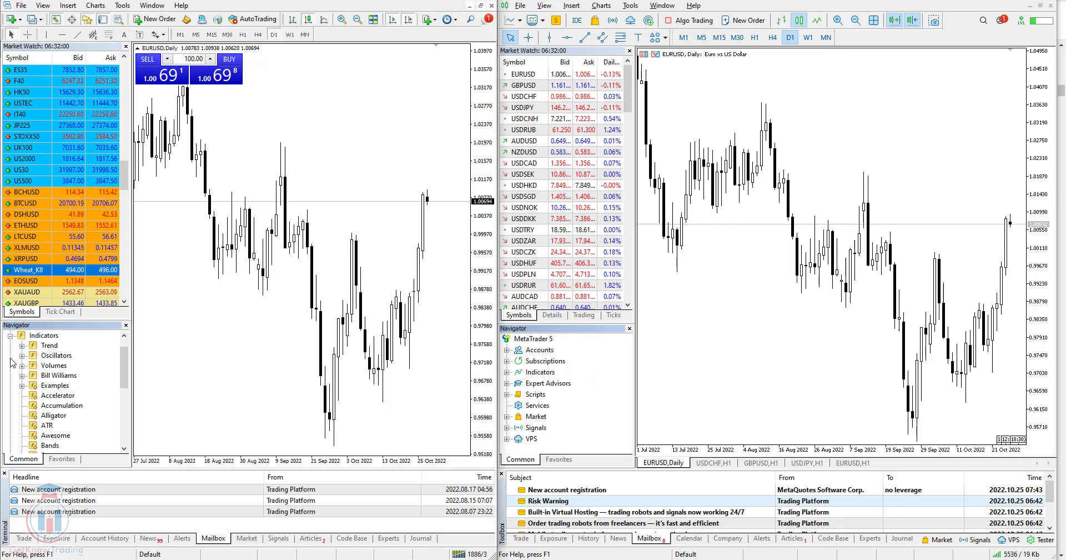
{"action": "scroll", "coordinate": [28, 342], "scroll_direction": "up", "scroll_amount": 1}
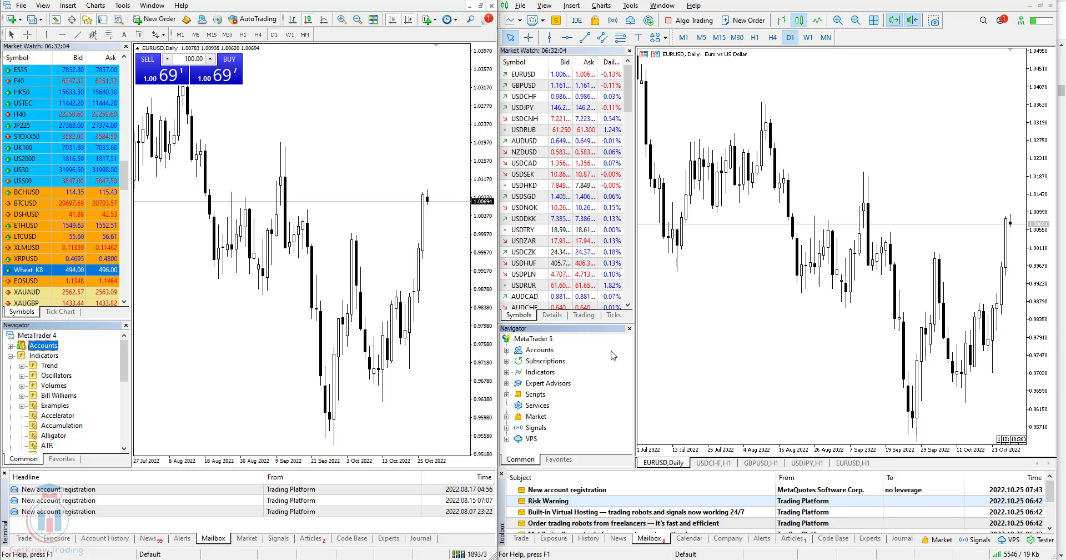
{"action": "left_click", "coordinate": [539, 349]}
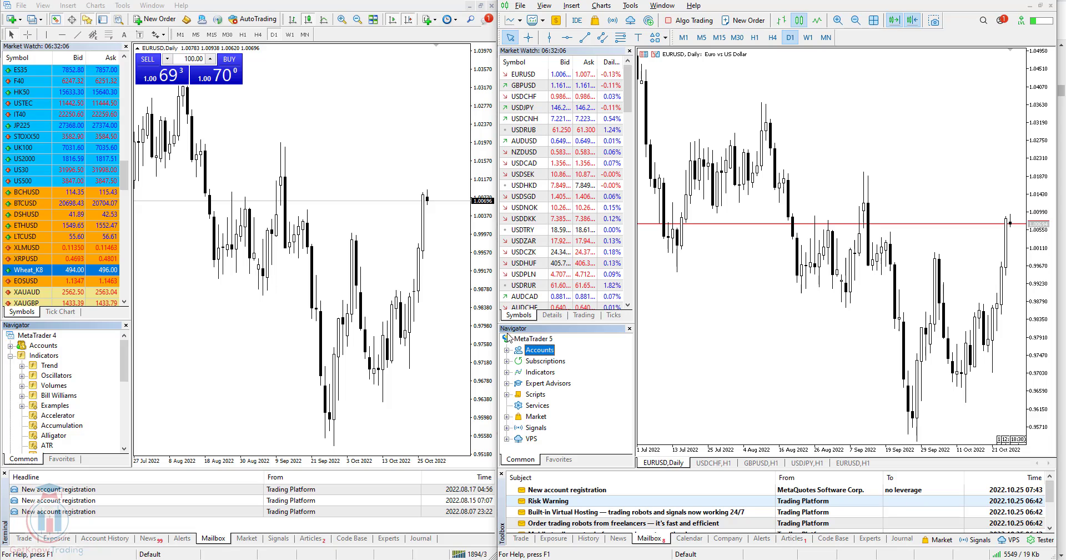
{"action": "left_click", "coordinate": [508, 372]}
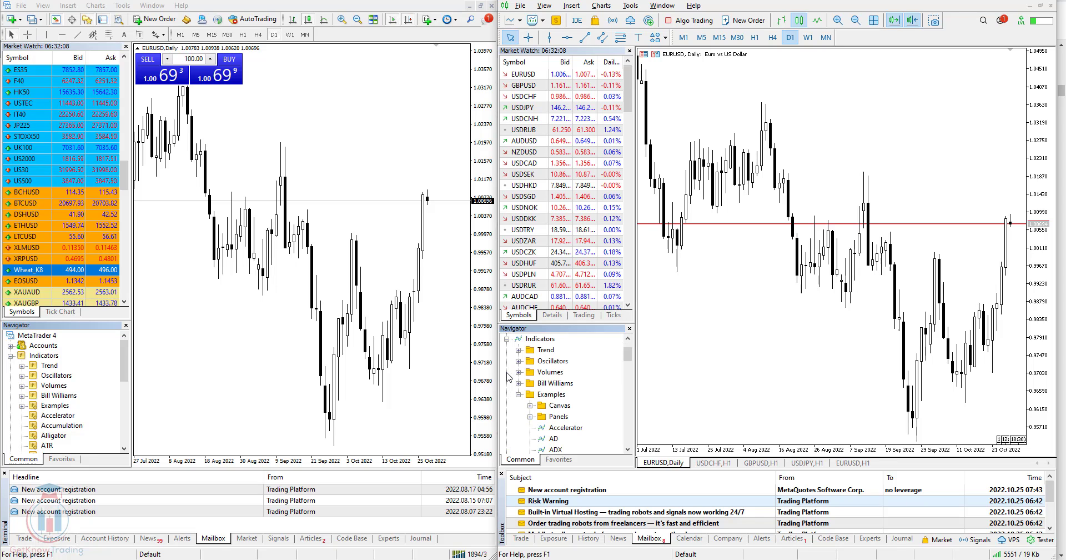
Collapse the Examples folder in the MetaTrader 5 Navigator and compare the Indicators groups listed in both platforms.
{"action": "left_click", "coordinate": [518, 394]}
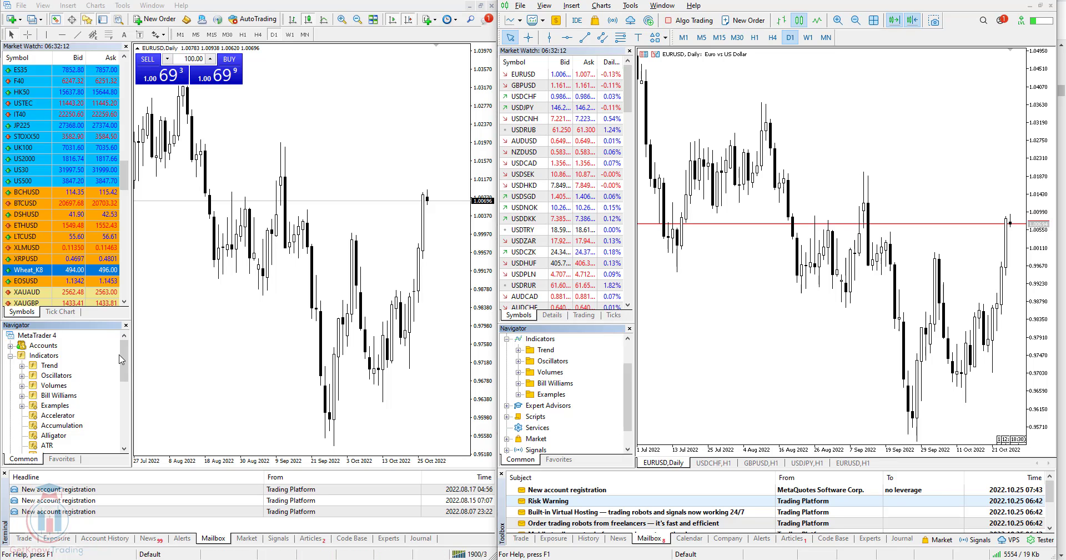
{"action": "mouse_move", "coordinate": [122, 359]}
{"action": "left_mouse_down"}
{"action": "mouse_move", "coordinate": [127, 414]}
{"action": "mouse_move", "coordinate": [123, 356]}
{"action": "left_mouse_up"}
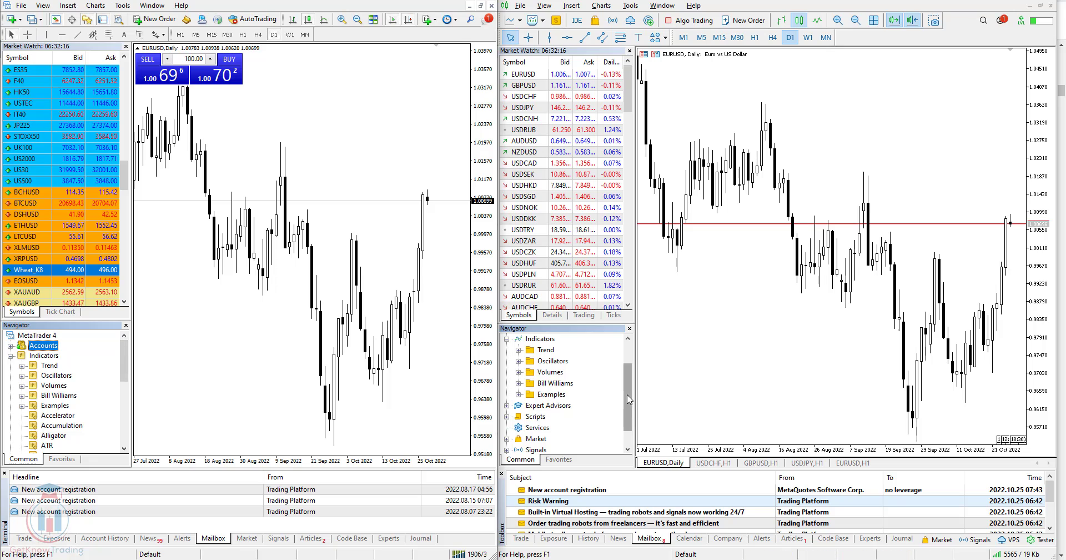
{"action": "left_click_drag", "start_coordinate": [630, 399], "coordinate": [629, 378]}
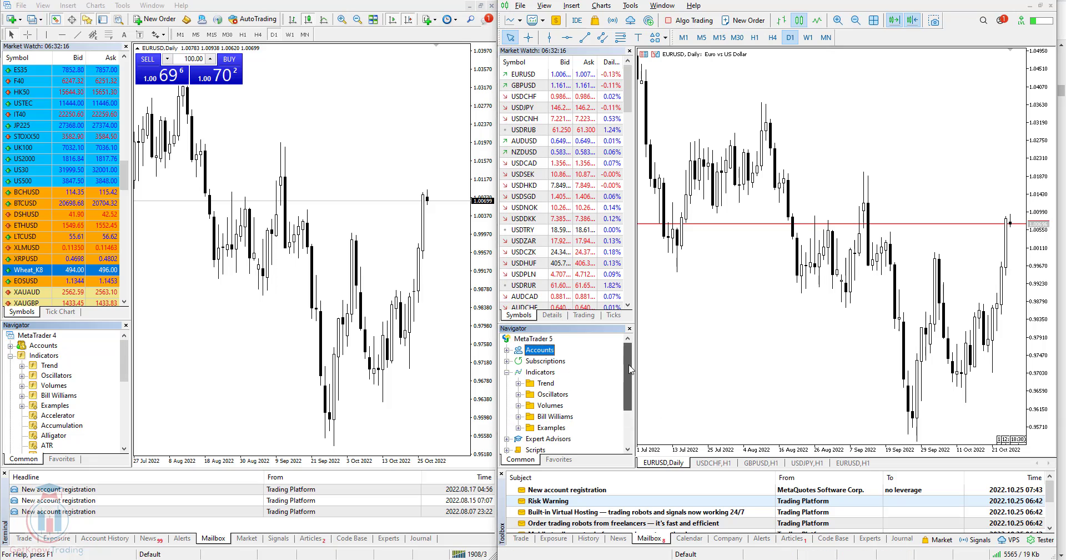
{"action": "left_click", "coordinate": [127, 369]}
{"action": "scroll", "coordinate": [92, 389], "scroll_direction": "down", "scroll_amount": 4}
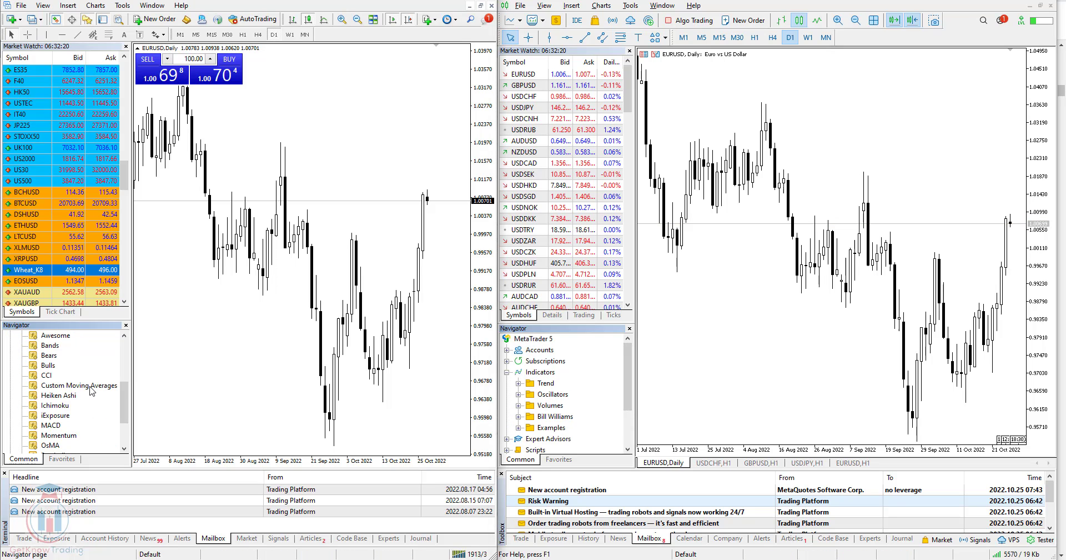
{"action": "scroll", "coordinate": [92, 391], "scroll_direction": "up", "scroll_amount": 4}
{"action": "left_click_drag", "start_coordinate": [629, 366], "coordinate": [630, 374]}
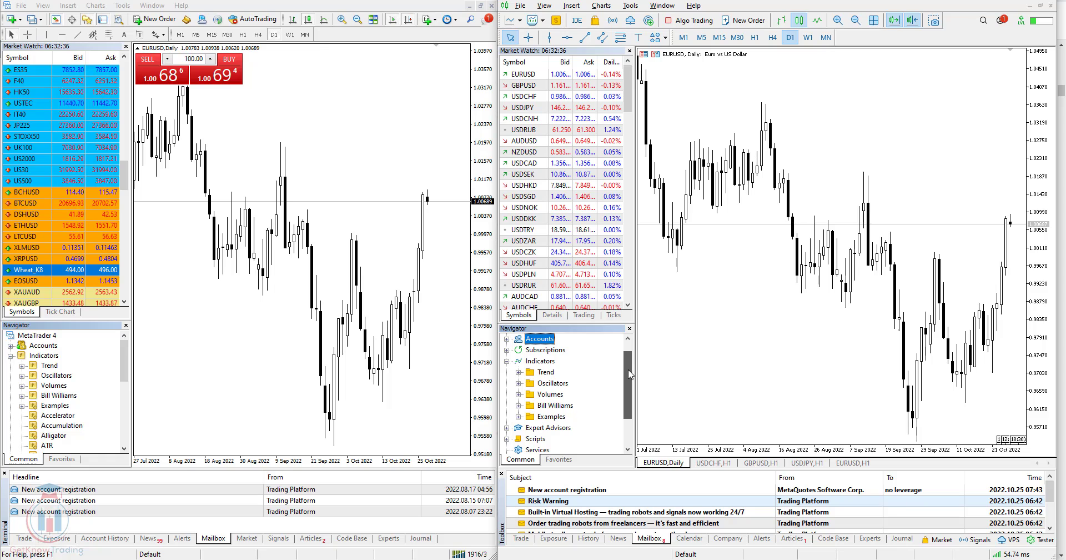
{"action": "scroll", "coordinate": [630, 375], "scroll_direction": "up", "scroll_amount": 1}
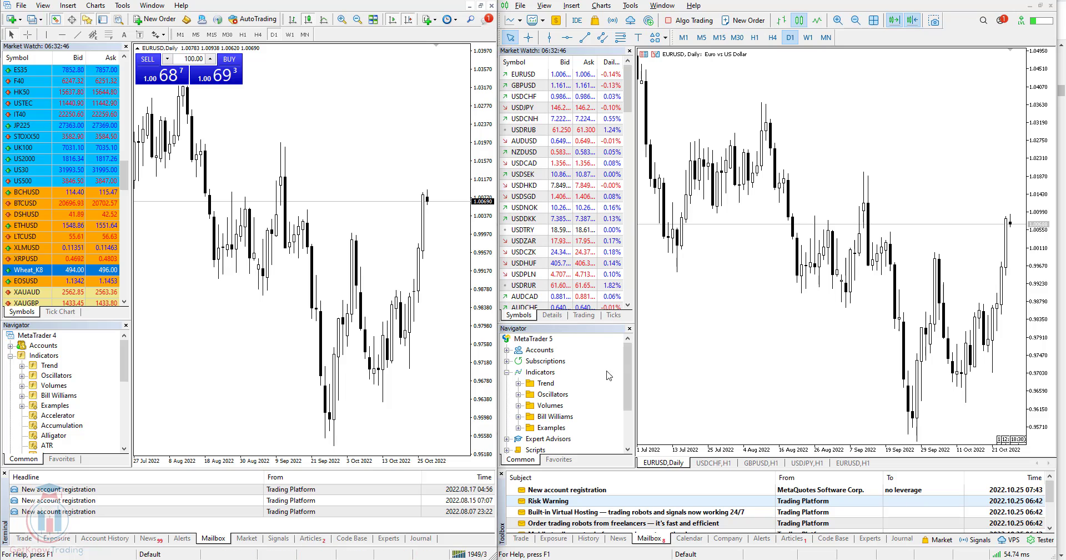
{"action": "scroll", "coordinate": [630, 372], "scroll_direction": "down", "scroll_amount": 1}
Switch to the MT4 vs MT5 article in the web browser and compare the indicator list images in its MT4 vs MT5 Indicators section.
{"action": "left_click", "coordinate": [551, 405]}
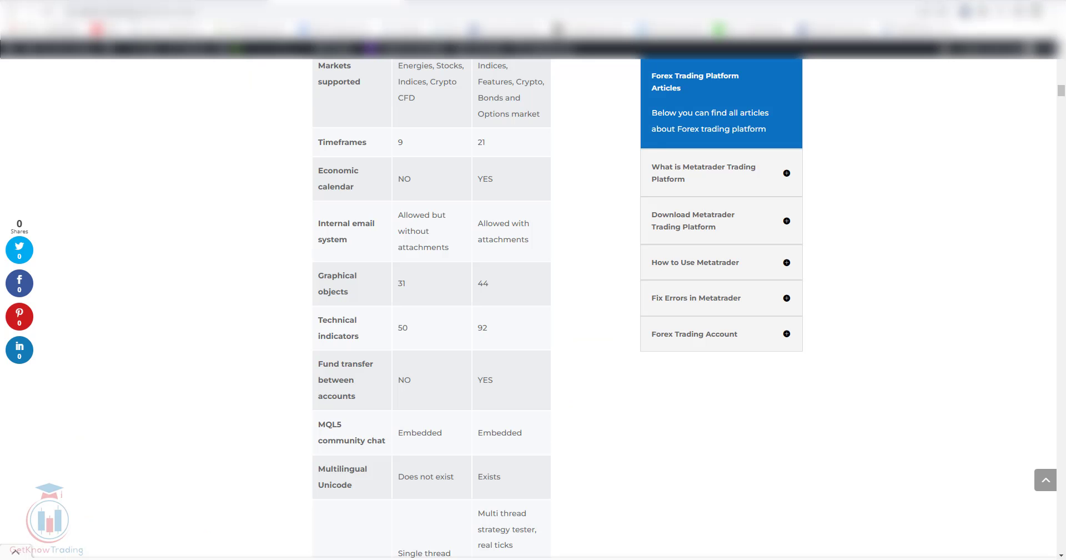
{"action": "left_click_drag", "start_coordinate": [1061, 93], "coordinate": [1062, 71]}
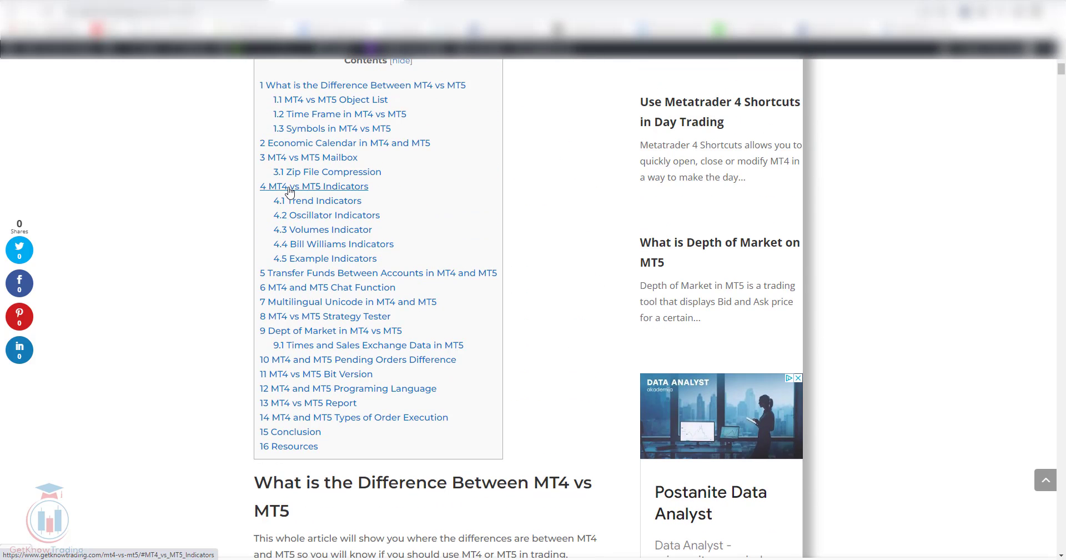
{"action": "left_click", "coordinate": [318, 189]}
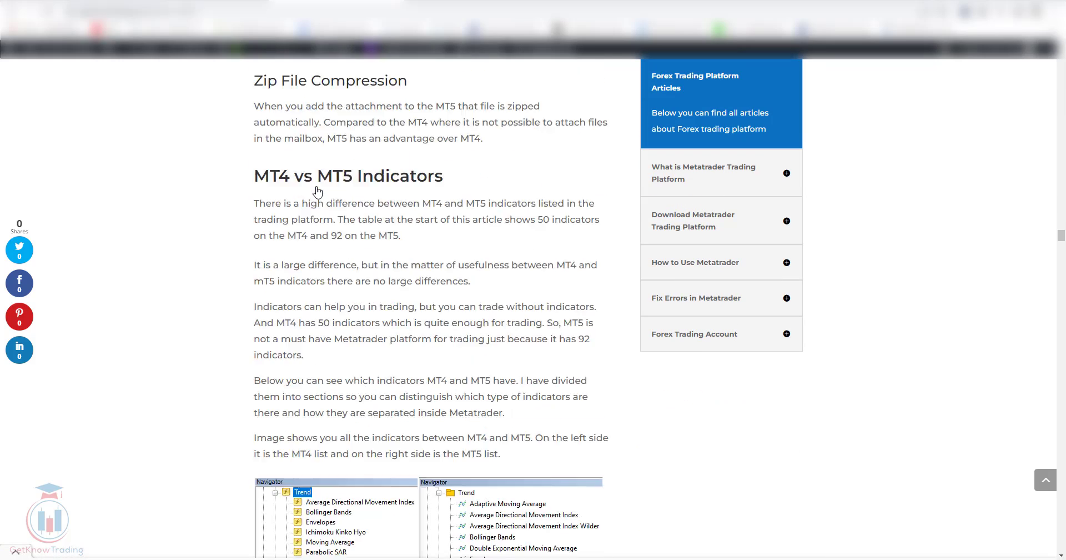
{"action": "scroll", "coordinate": [185, 295], "scroll_direction": "down", "scroll_amount": 4}
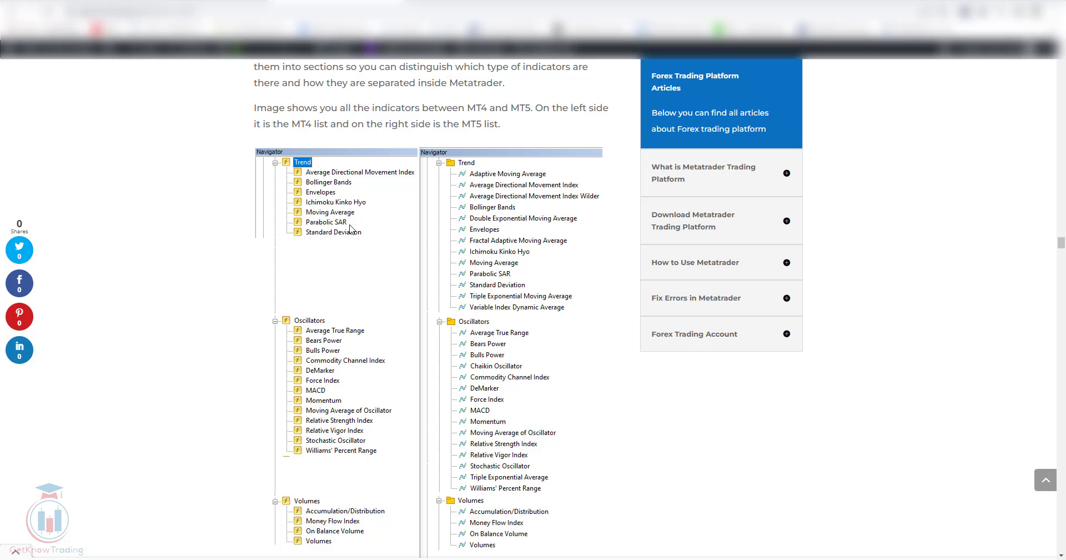
{"action": "scroll", "coordinate": [350, 228], "scroll_direction": "down", "scroll_amount": 6}
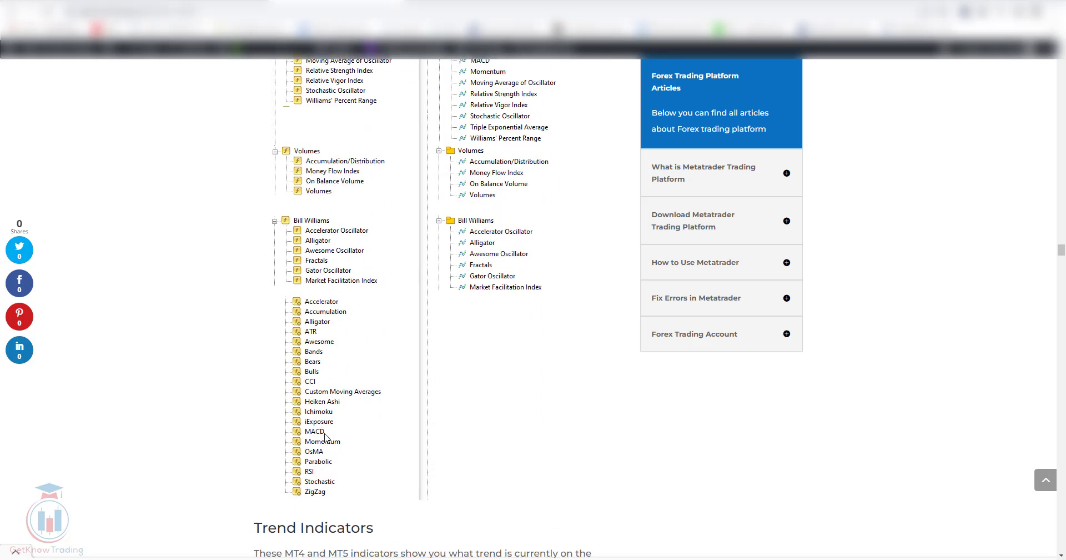
{"action": "scroll", "coordinate": [325, 437], "scroll_direction": "up", "scroll_amount": 6}
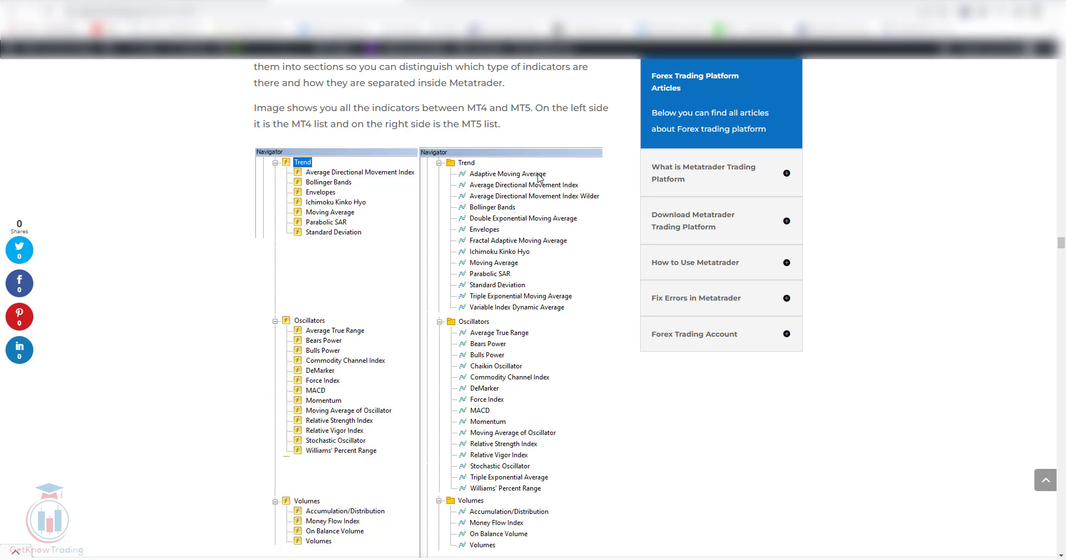
{"action": "scroll", "coordinate": [475, 309], "scroll_direction": "down", "scroll_amount": 8}
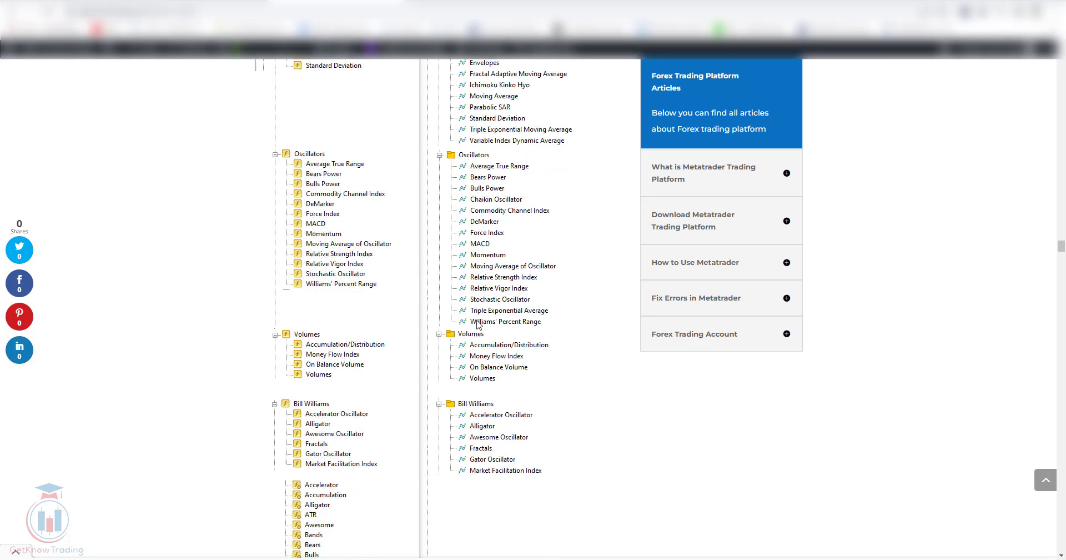
{"action": "scroll", "coordinate": [479, 324], "scroll_direction": "up", "scroll_amount": 2}
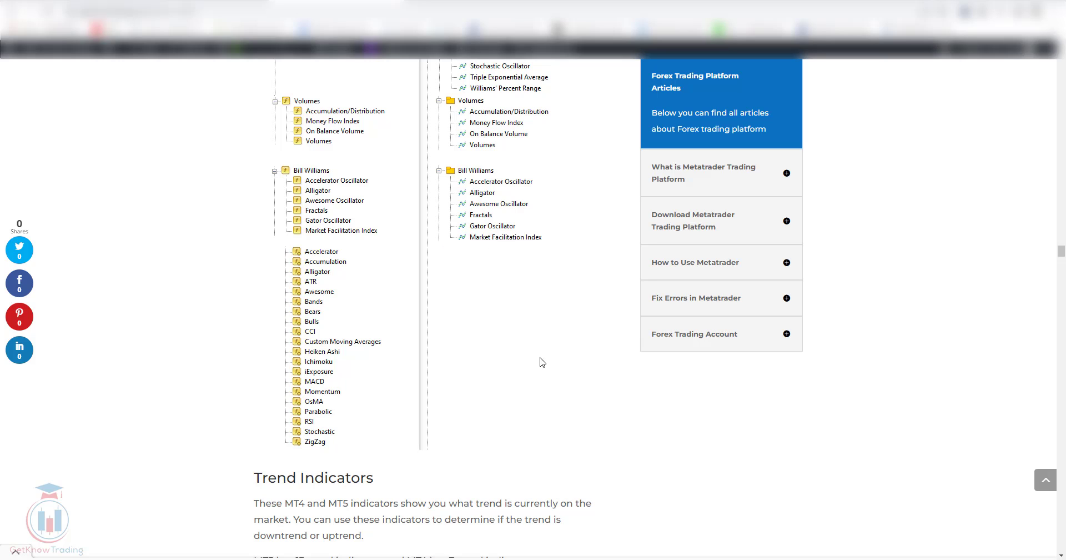
Review the article's Trend Indicators and Oscillator Indicators tables, highlighting each section heading.
{"action": "scroll", "coordinate": [465, 397], "scroll_direction": "down", "scroll_amount": 6}
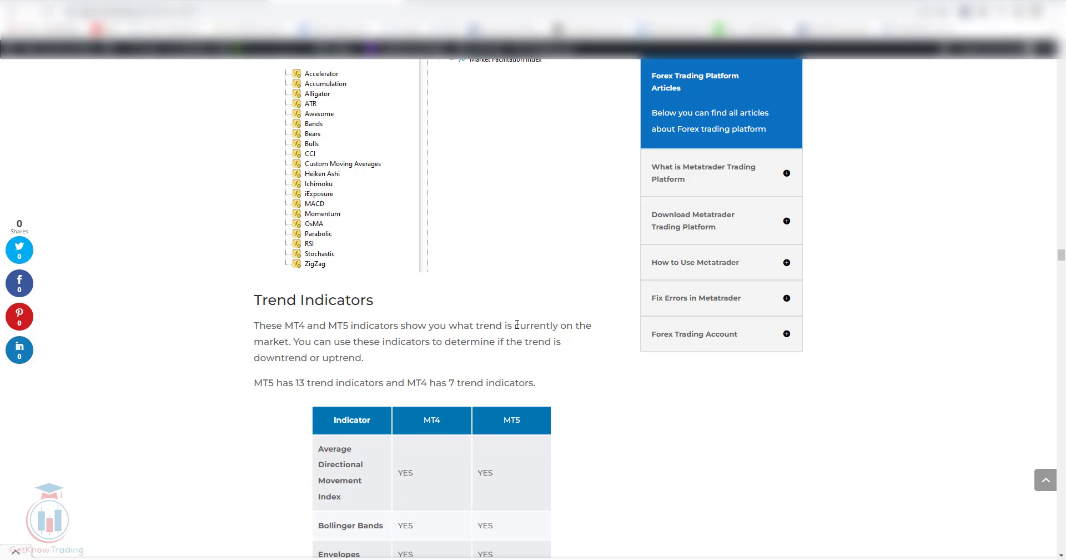
{"action": "scroll", "coordinate": [517, 328], "scroll_direction": "down", "scroll_amount": 7}
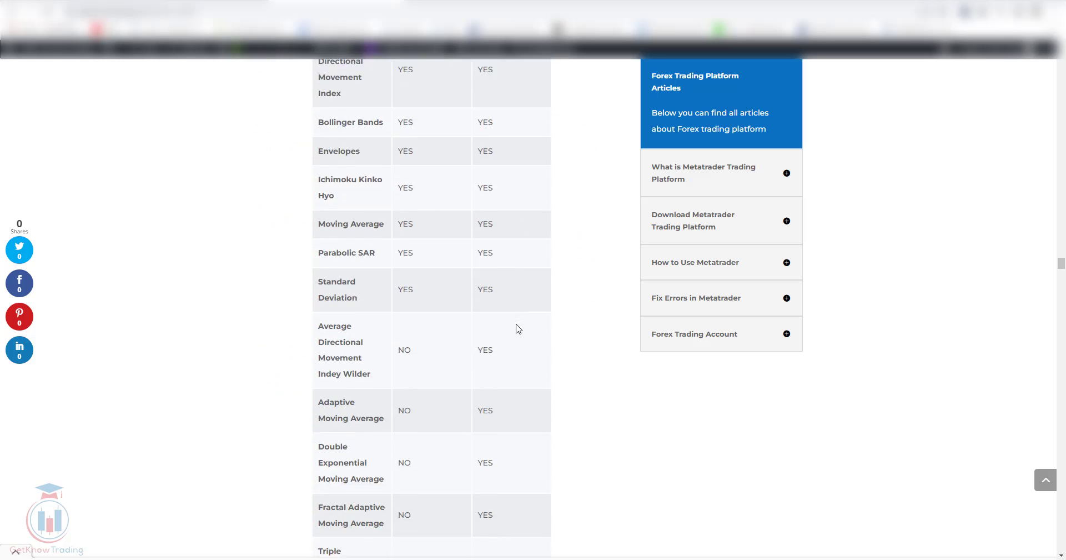
{"action": "scroll", "coordinate": [440, 257], "scroll_direction": "down", "scroll_amount": 5}
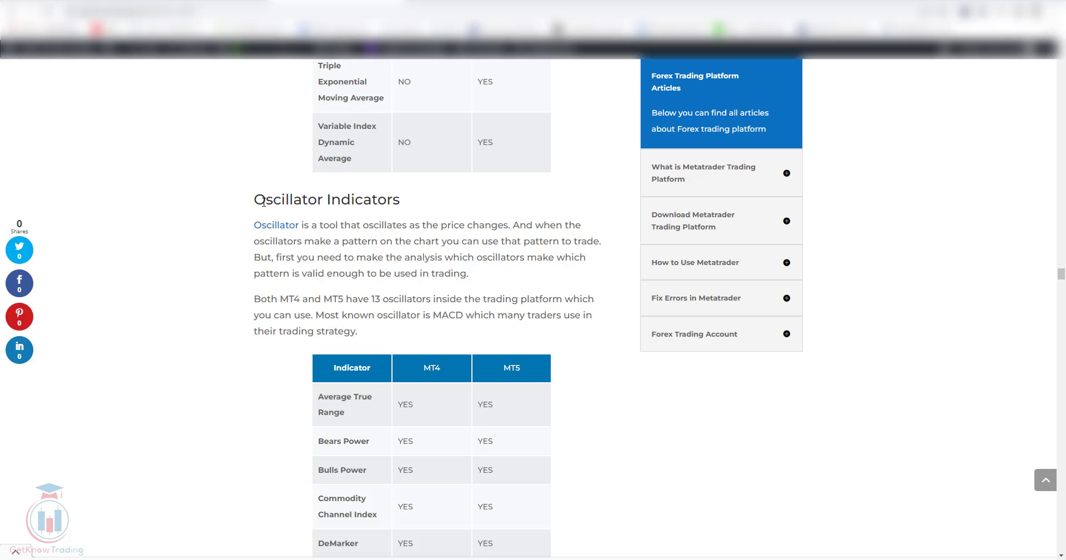
{"action": "scroll", "coordinate": [280, 204], "scroll_direction": "up", "scroll_amount": 11}
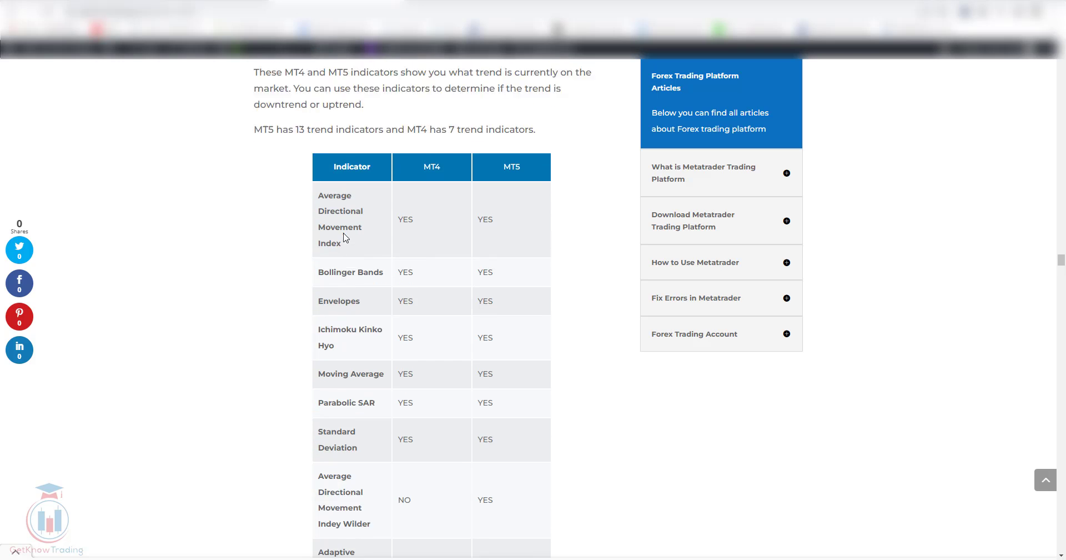
{"action": "left_click_drag", "start_coordinate": [261, 123], "coordinate": [355, 125]}
{"action": "scroll", "coordinate": [366, 299], "scroll_direction": "down", "scroll_amount": 6}
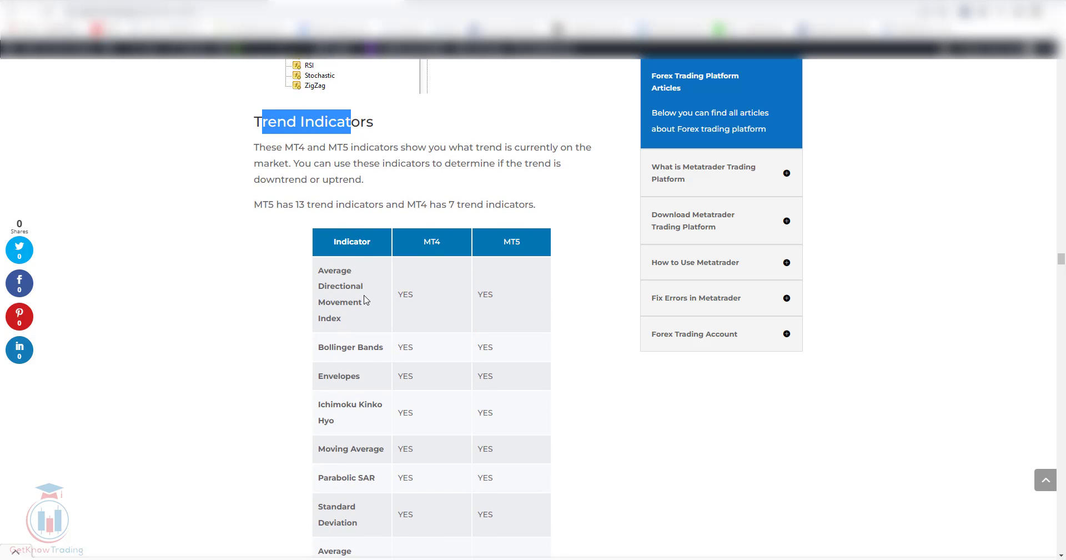
{"action": "scroll", "coordinate": [366, 298], "scroll_direction": "down", "scroll_amount": 8}
{"action": "left_click_drag", "start_coordinate": [267, 112], "coordinate": [387, 112]}
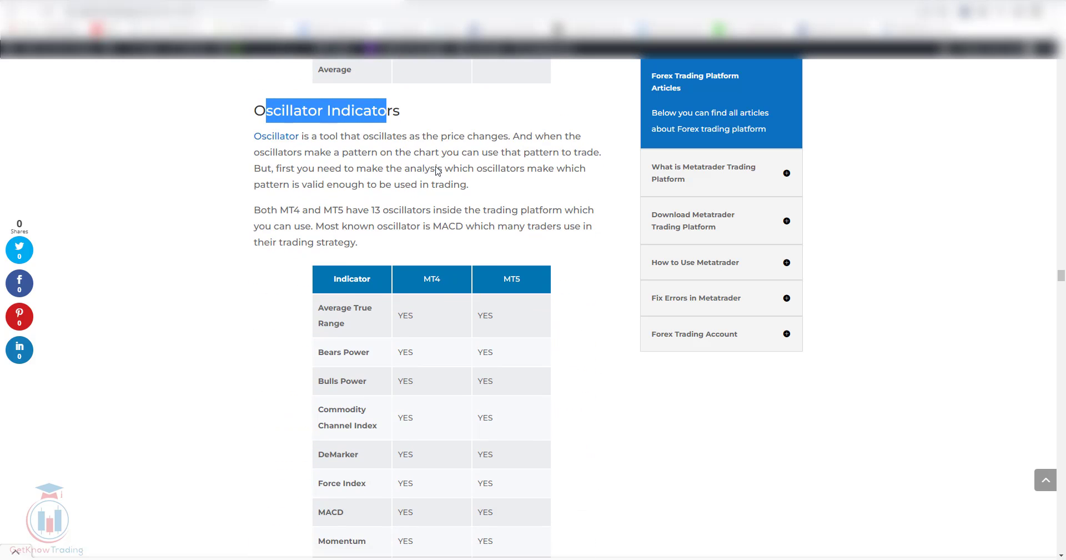
Review the Volumes Indicator and Bill Williams Indicators sections of the article, highlighting their headings.
{"action": "scroll", "coordinate": [452, 182], "scroll_direction": "down", "scroll_amount": 4}
{"action": "scroll", "coordinate": [453, 182], "scroll_direction": "down", "scroll_amount": 9}
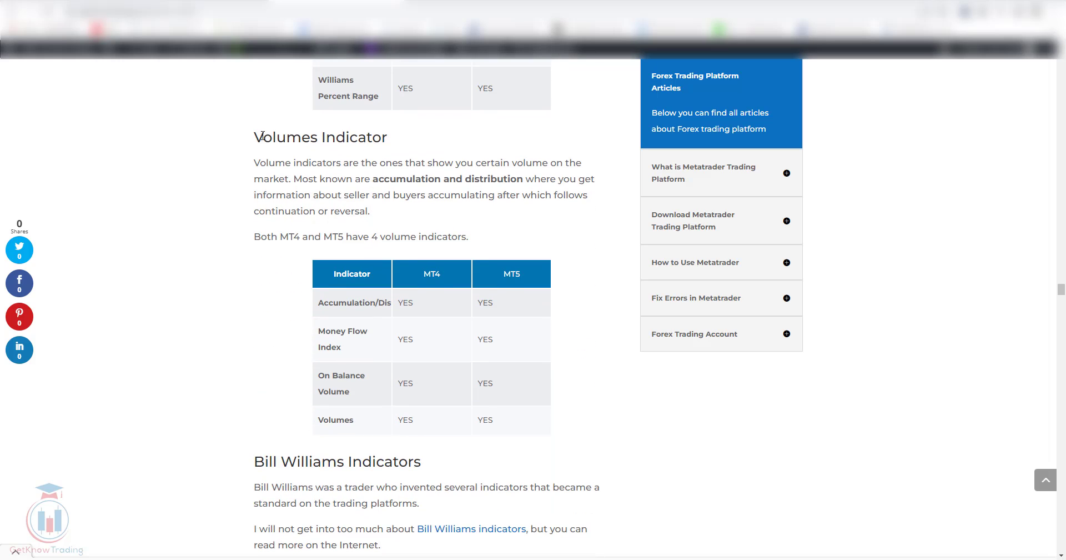
{"action": "left_click_drag", "start_coordinate": [263, 136], "coordinate": [370, 134]}
{"action": "scroll", "coordinate": [449, 219], "scroll_direction": "down", "scroll_amount": 4}
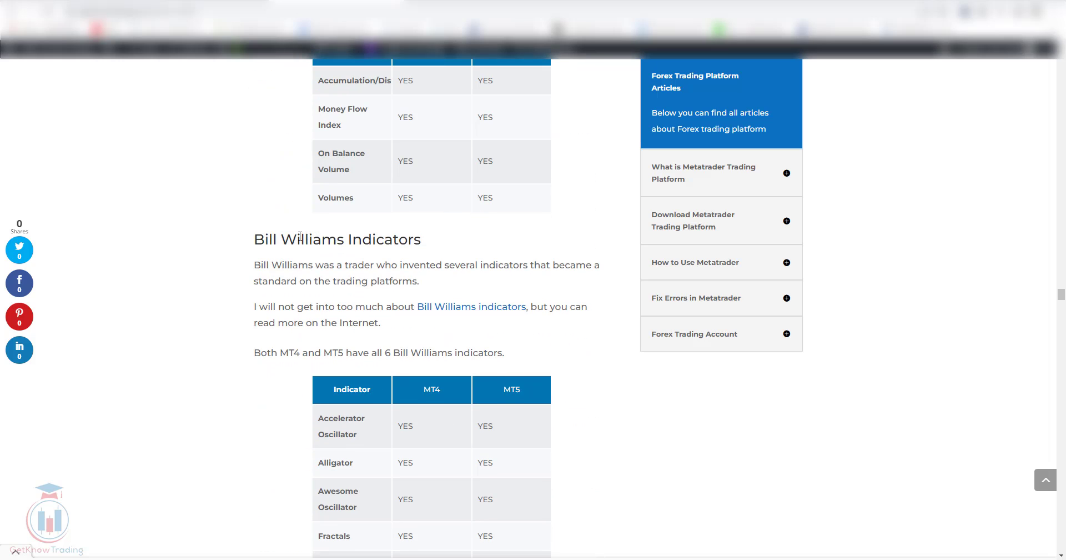
{"action": "left_click_drag", "start_coordinate": [302, 239], "coordinate": [452, 239]}
Examine the Example Indicators table through to its end, comparing MT4 and MT5 availability for each indicator.
{"action": "scroll", "coordinate": [452, 239], "scroll_direction": "down", "scroll_amount": 9}
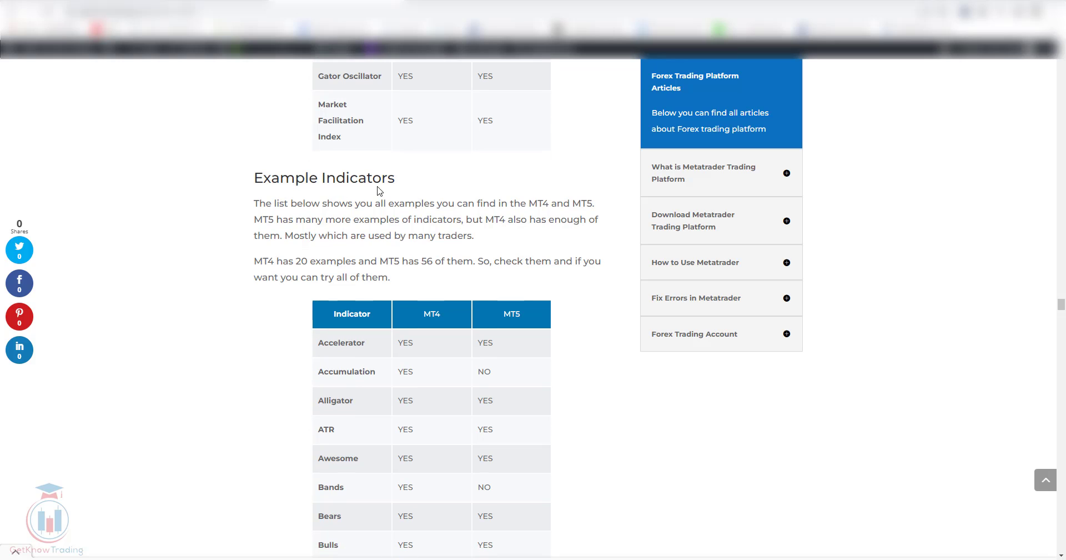
{"action": "scroll", "coordinate": [405, 327], "scroll_direction": "down", "scroll_amount": 3}
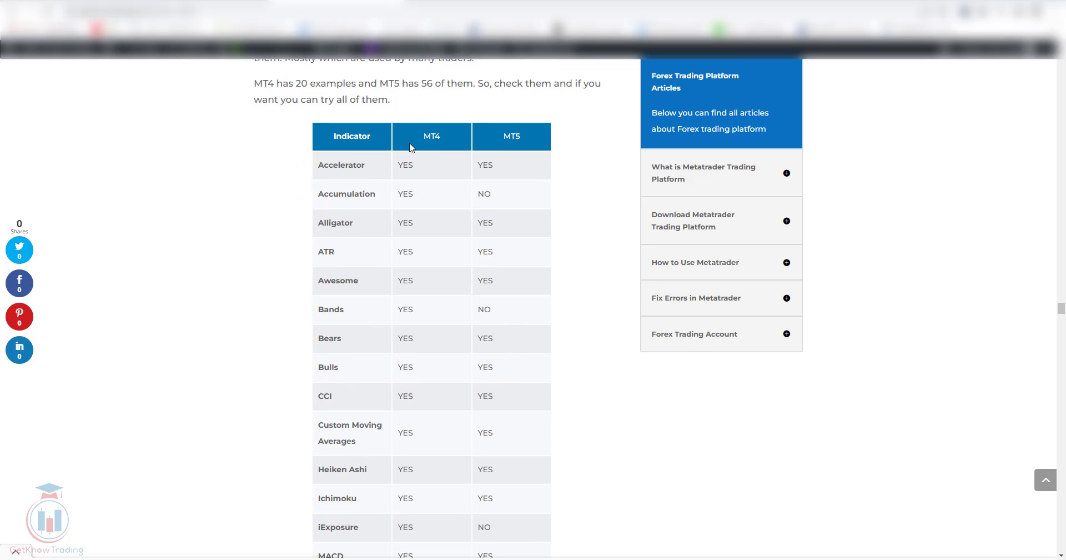
{"action": "scroll", "coordinate": [361, 141], "scroll_direction": "up", "scroll_amount": 2}
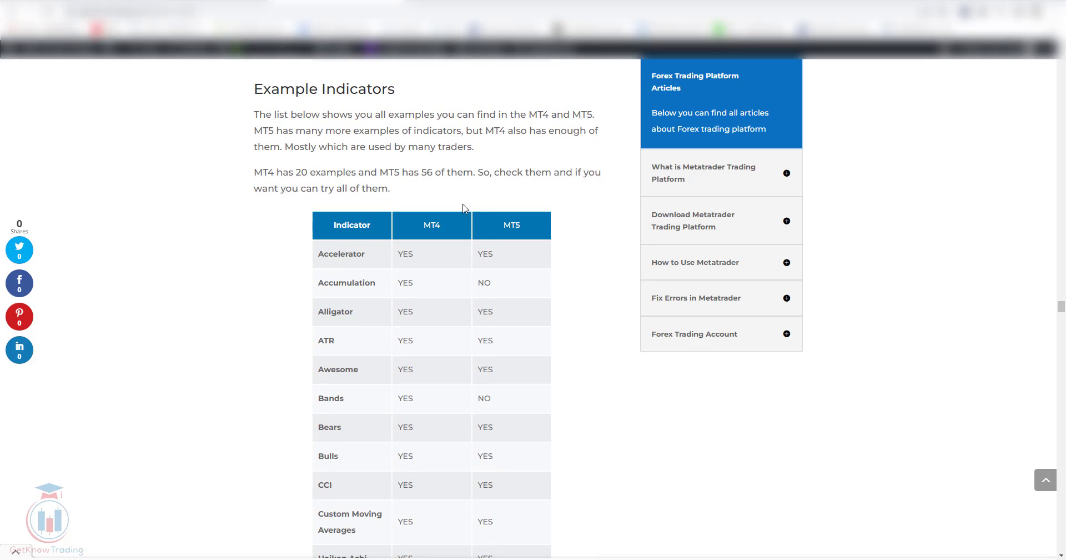
{"action": "scroll", "coordinate": [496, 285], "scroll_direction": "down", "scroll_amount": 1}
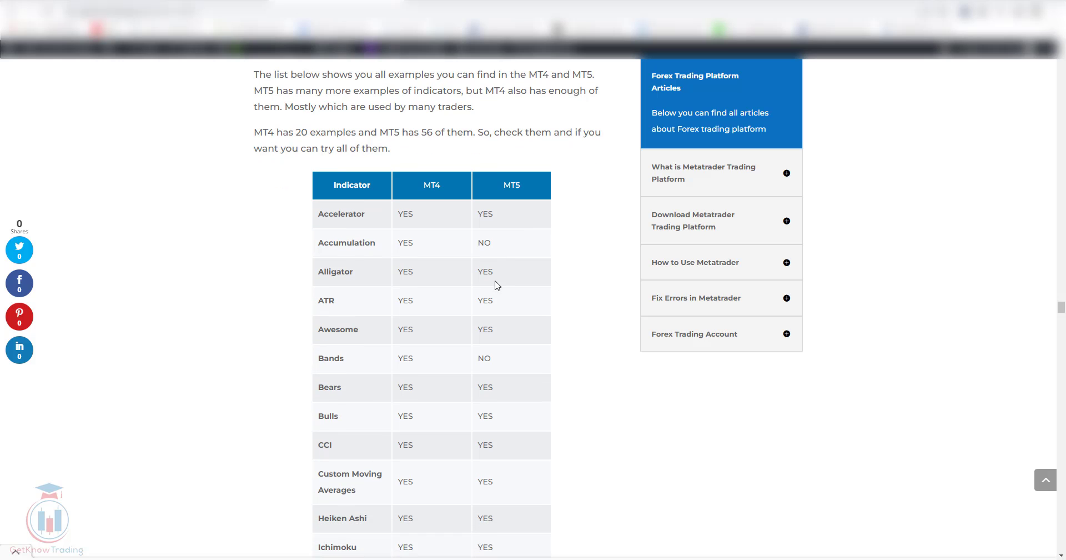
{"action": "scroll", "coordinate": [450, 210], "scroll_direction": "down", "scroll_amount": 8}
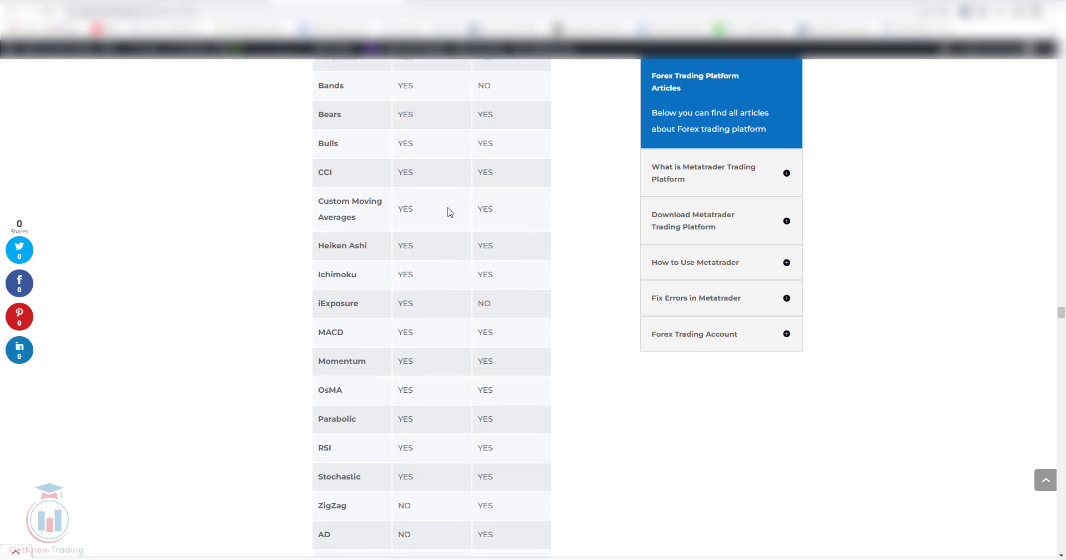
{"action": "scroll", "coordinate": [450, 215], "scroll_direction": "down", "scroll_amount": 1}
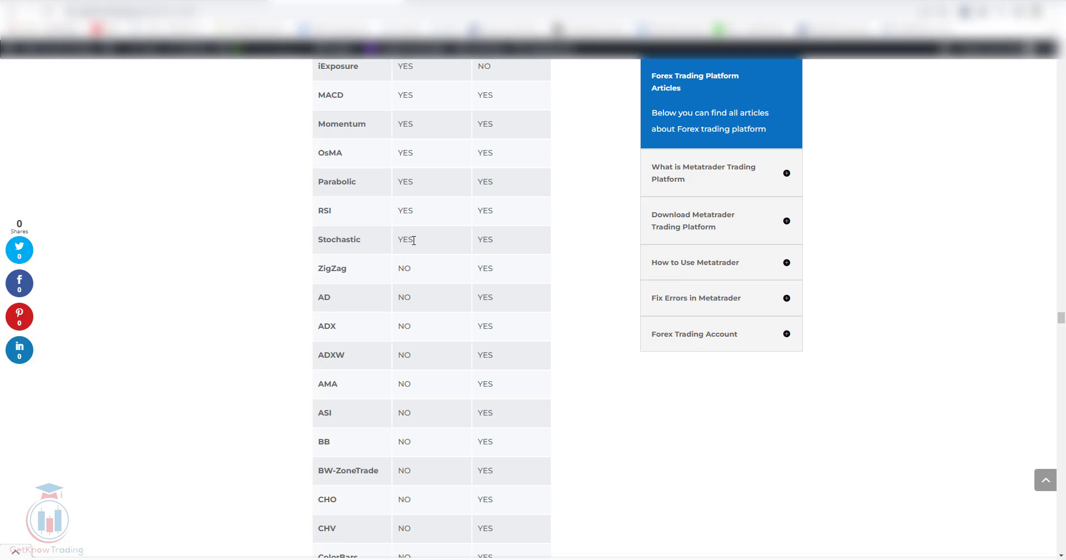
{"action": "scroll", "coordinate": [498, 243], "scroll_direction": "down", "scroll_amount": 1}
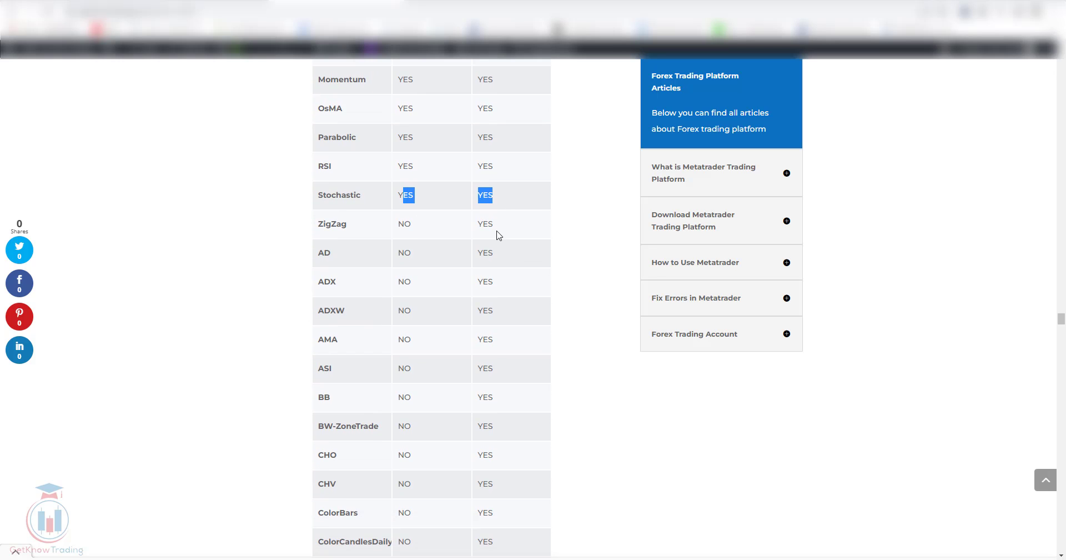
{"action": "scroll", "coordinate": [498, 233], "scroll_direction": "down", "scroll_amount": 8}
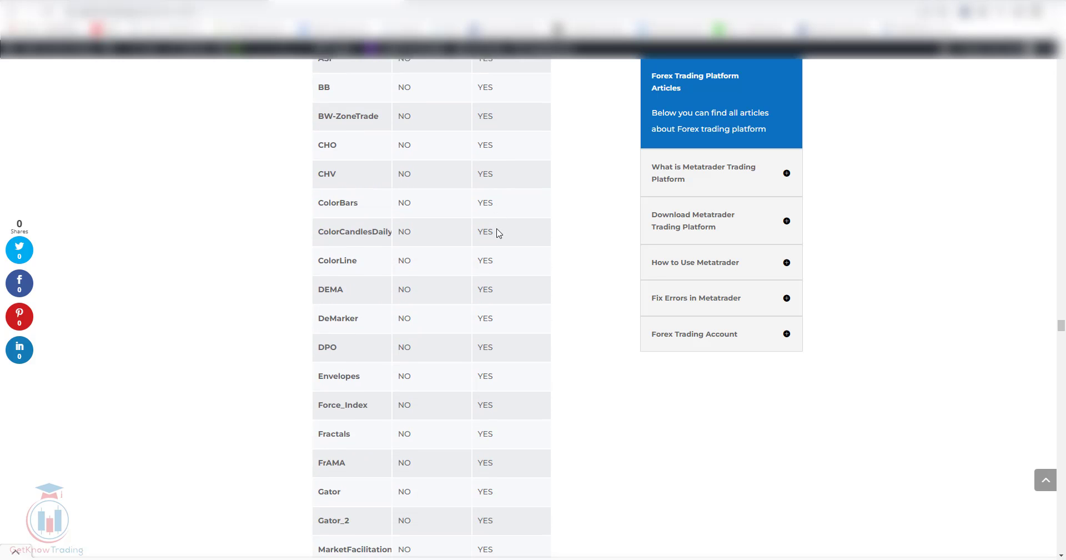
{"action": "scroll", "coordinate": [499, 234], "scroll_direction": "down", "scroll_amount": 9}
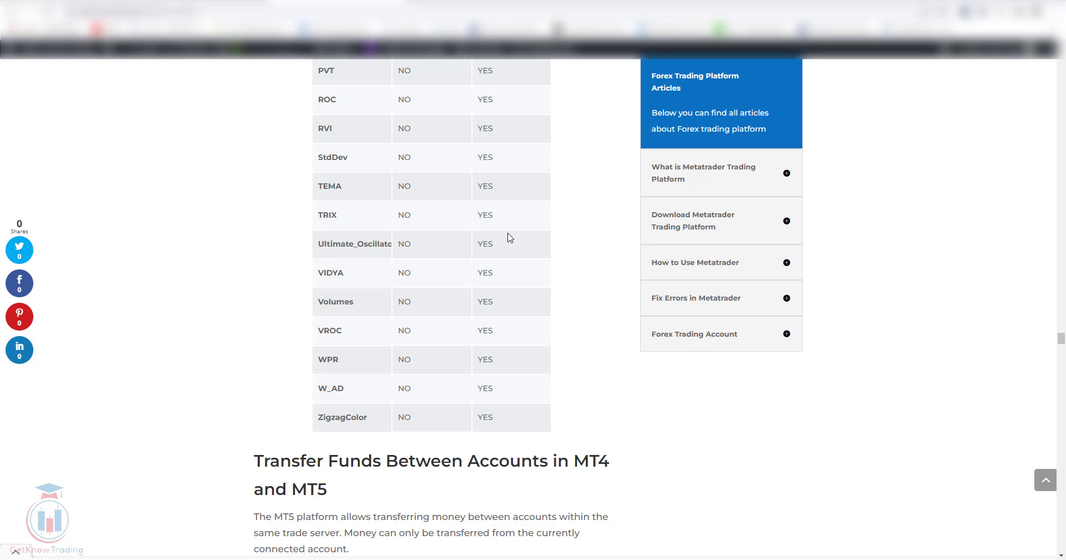
Switch back to the trading platforms and expand the MetaQuotes-Demo accounts in the MetaTrader 4 Navigator to compare them with MetaTrader 5.
{"action": "left_click", "coordinate": [697, 556]}
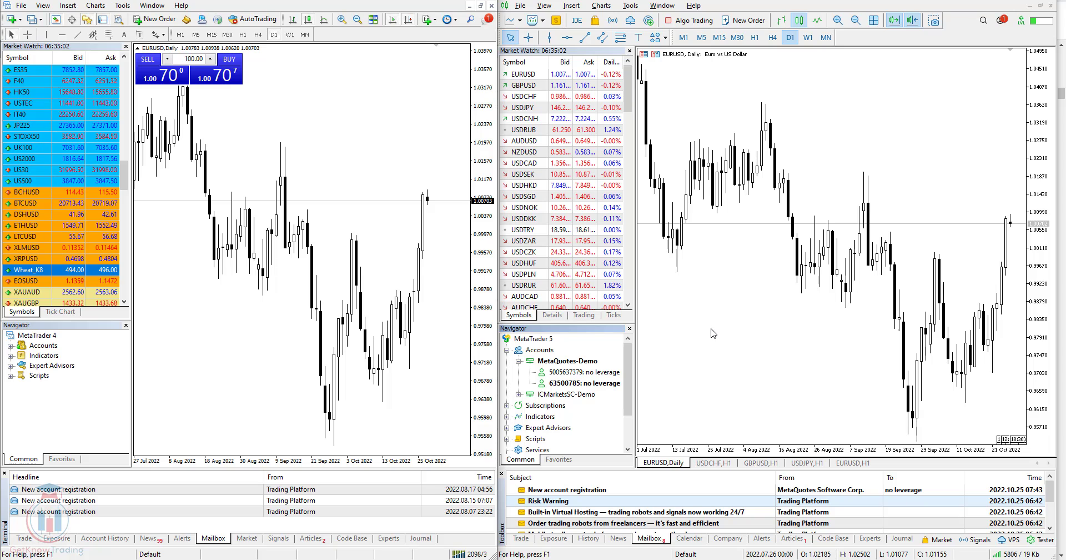
{"action": "left_click", "coordinate": [10, 346]}
{"action": "left_click", "coordinate": [22, 355]}
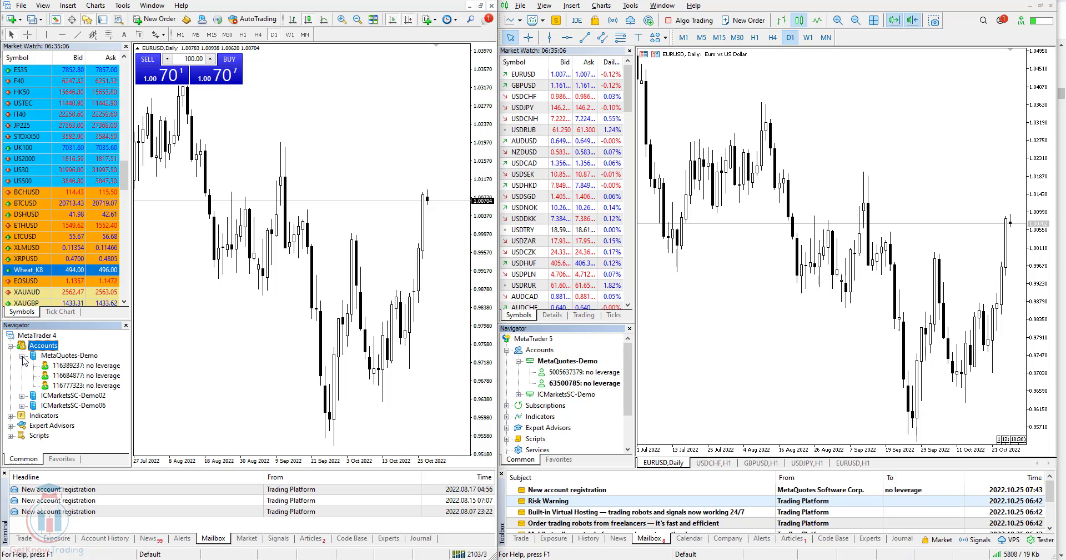
{"action": "left_click", "coordinate": [70, 366]}
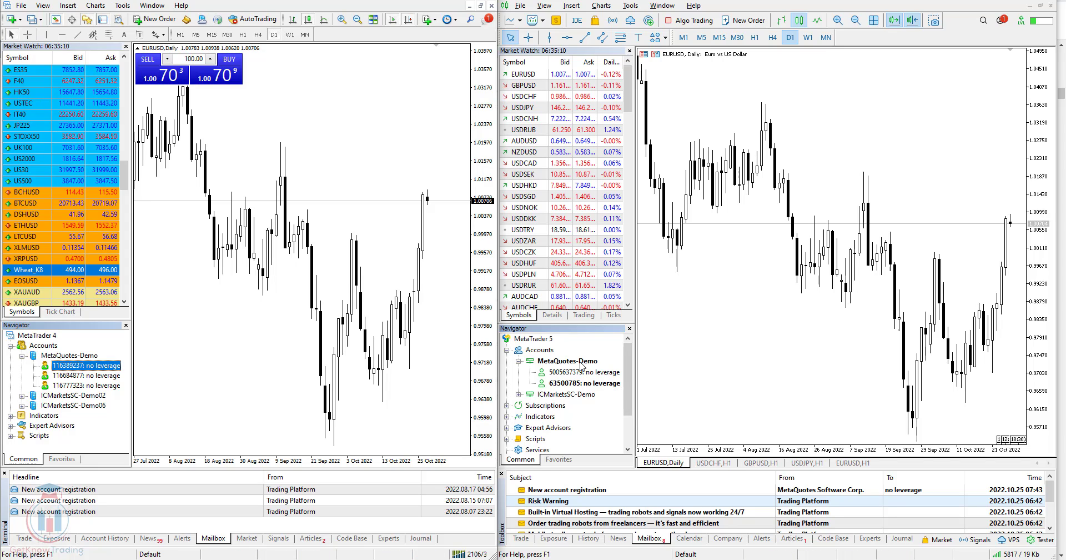
{"action": "left_click", "coordinate": [62, 357]}
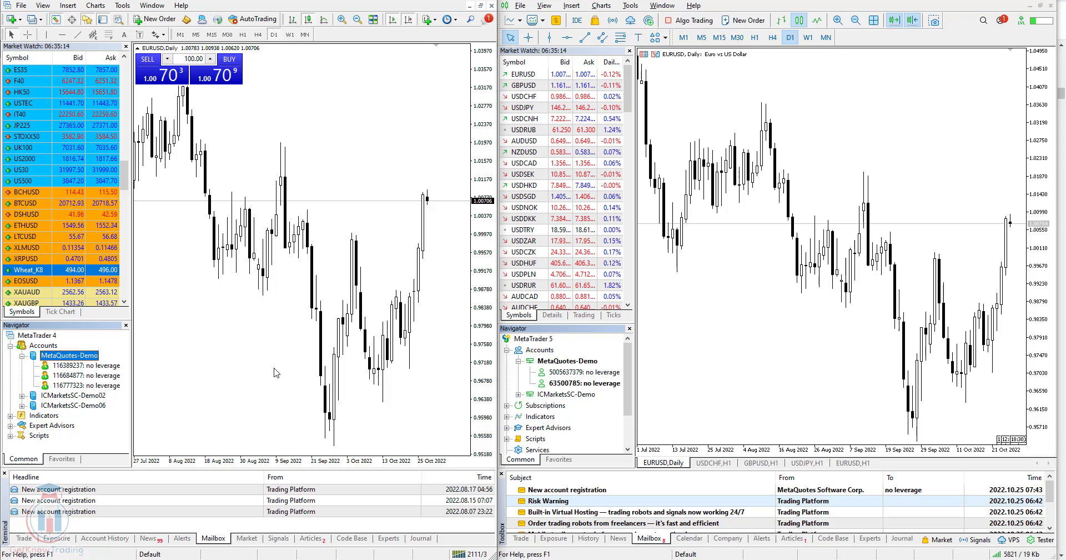
Open Transfer funds for the second MetaQuotes-Demo account in MetaTrader 5, examine its password, recipient and amount fields, and cancel without transferring.
{"action": "left_click", "coordinate": [580, 362]}
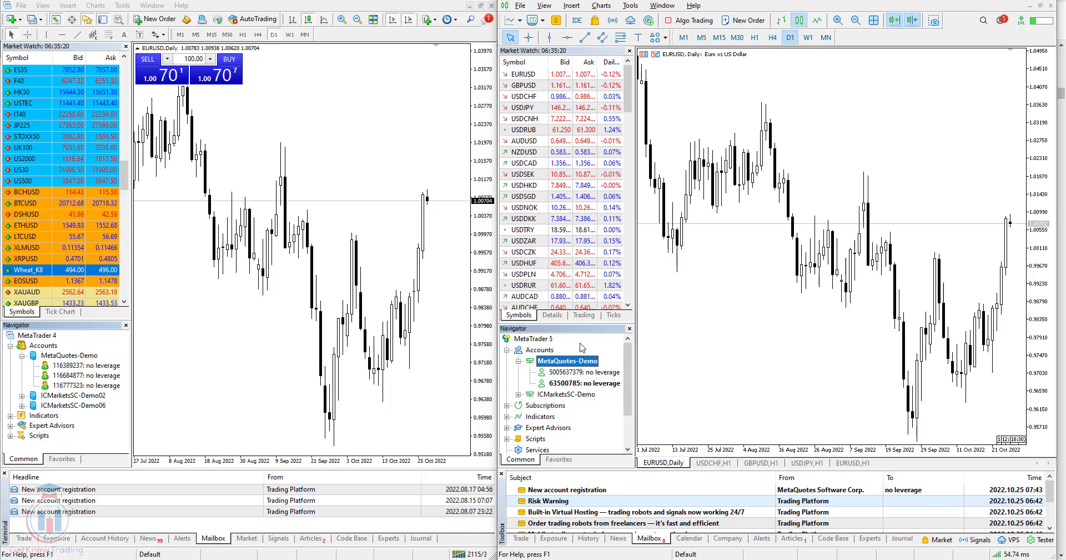
{"action": "left_click", "coordinate": [569, 383]}
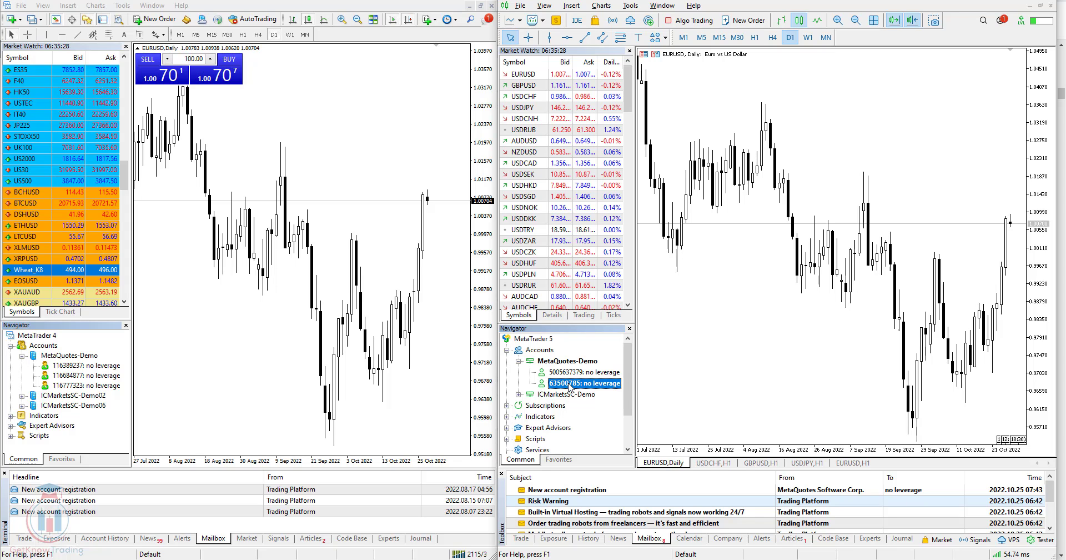
{"action": "right_click", "coordinate": [569, 385]}
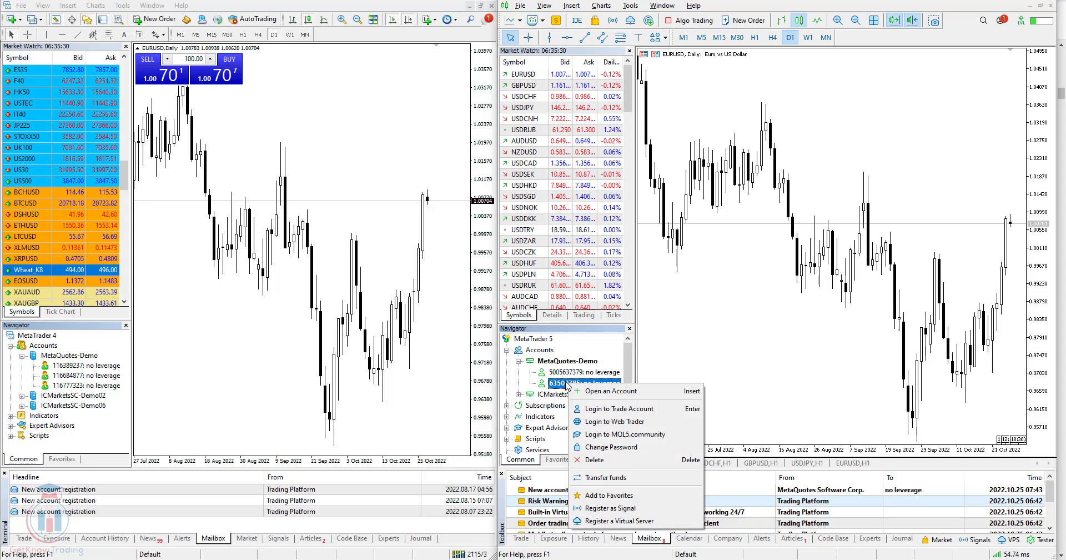
{"action": "left_click", "coordinate": [597, 478]}
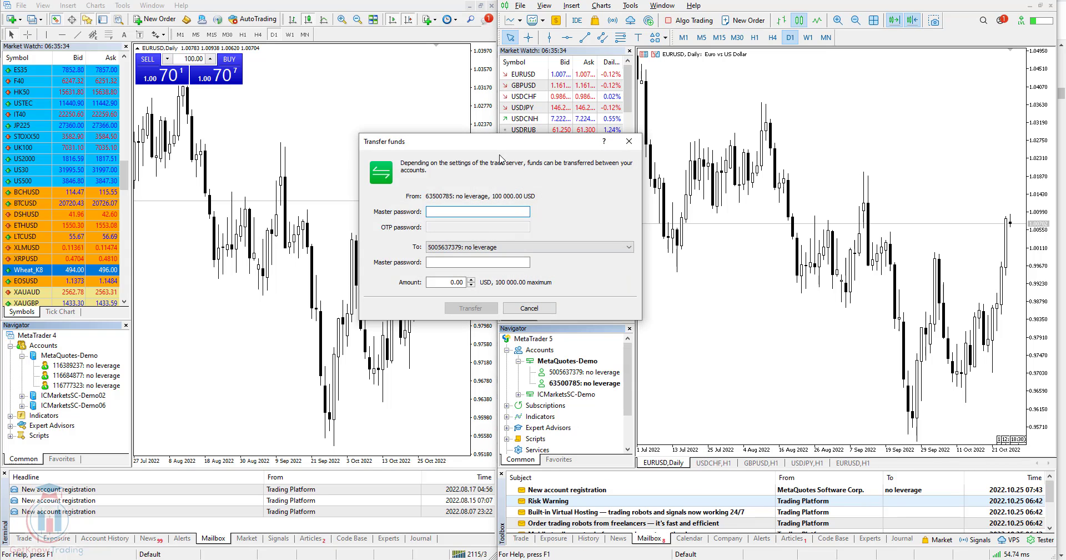
{"action": "left_click_drag", "start_coordinate": [540, 148], "coordinate": [770, 182]}
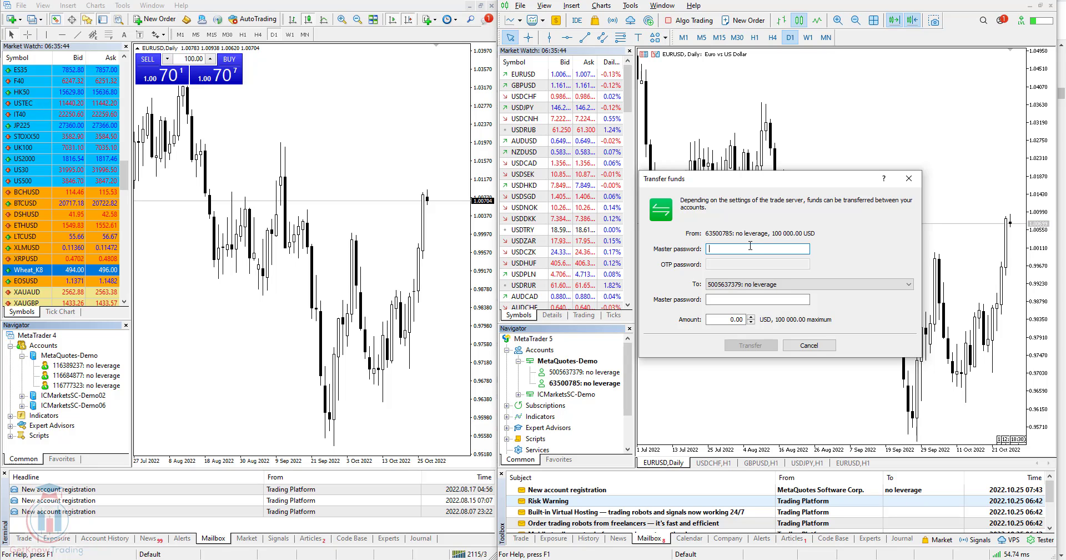
{"action": "left_click", "coordinate": [810, 346]}
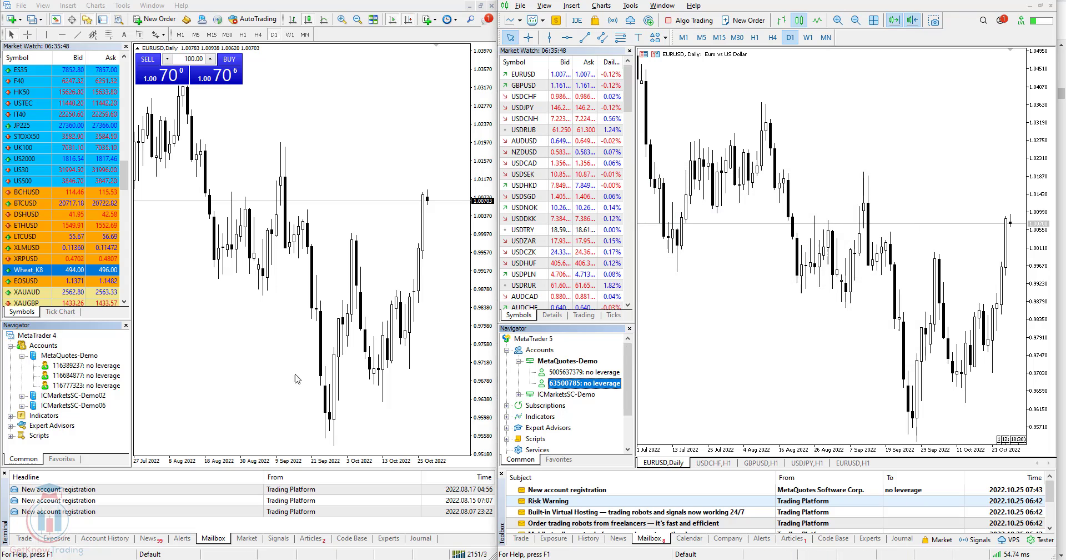
Compare the commands available for a MetaQuotes-Demo account in MetaTrader 4 and MetaTrader 5, checking each for Transfer funds.
{"action": "left_click", "coordinate": [69, 387]}
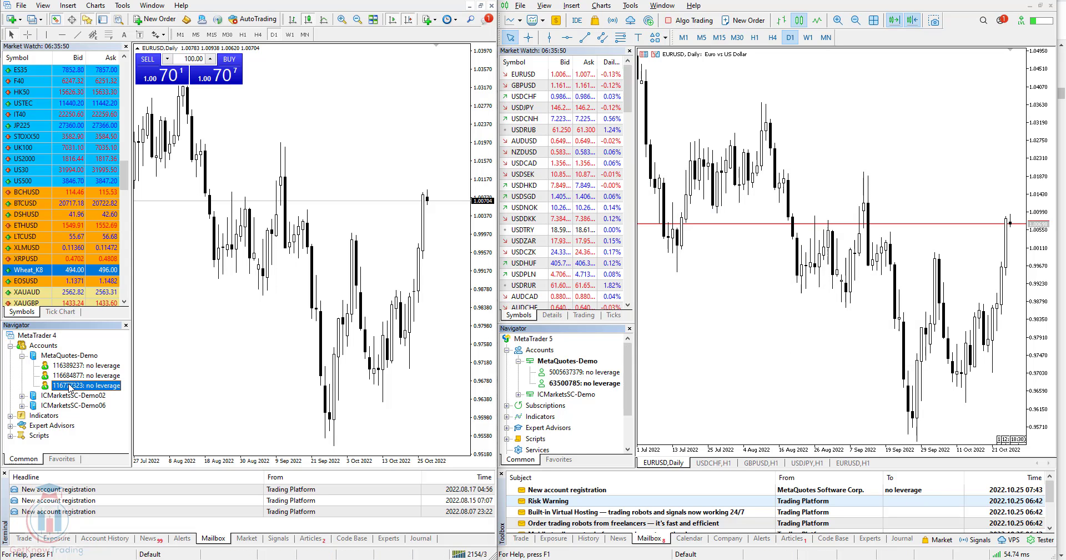
{"action": "right_click", "coordinate": [69, 385]}
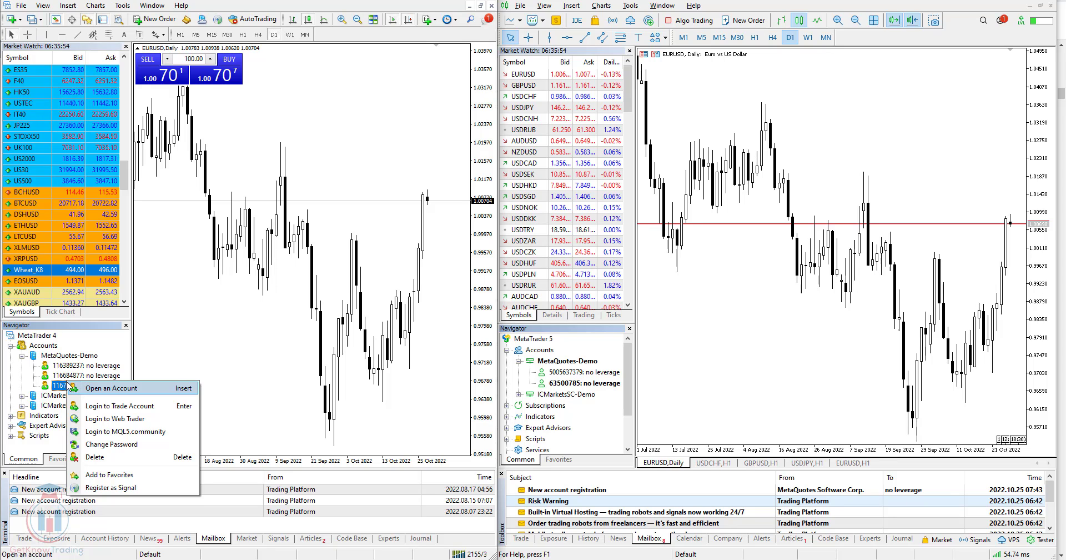
{"action": "left_click", "coordinate": [584, 385]}
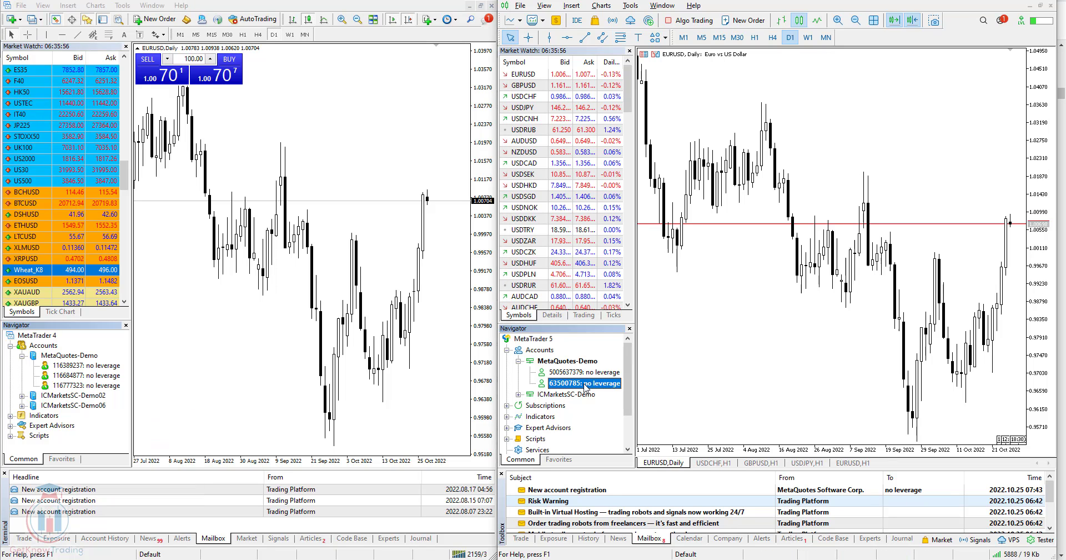
{"action": "right_click", "coordinate": [586, 387]}
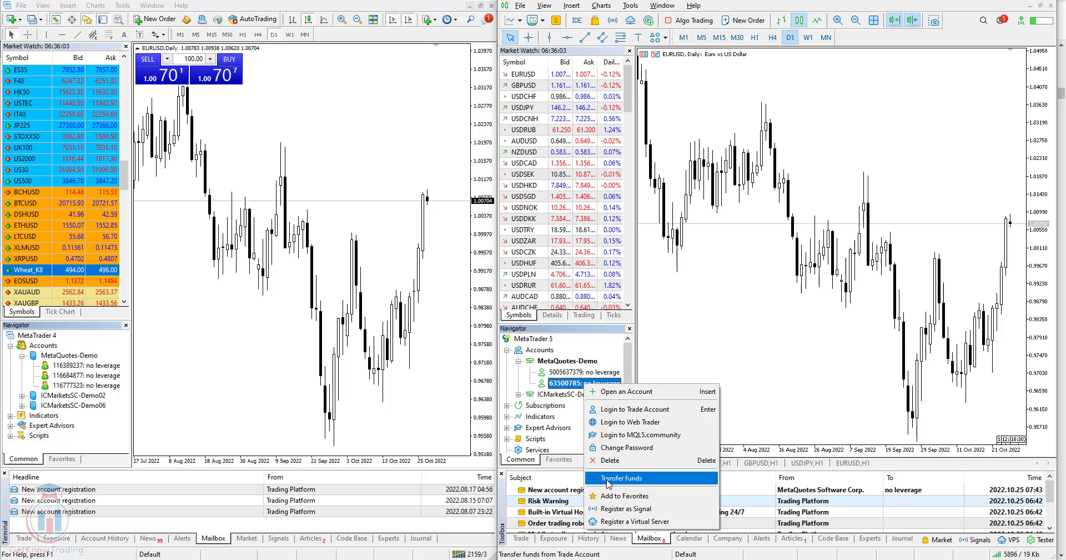
{"action": "left_click", "coordinate": [561, 382]}
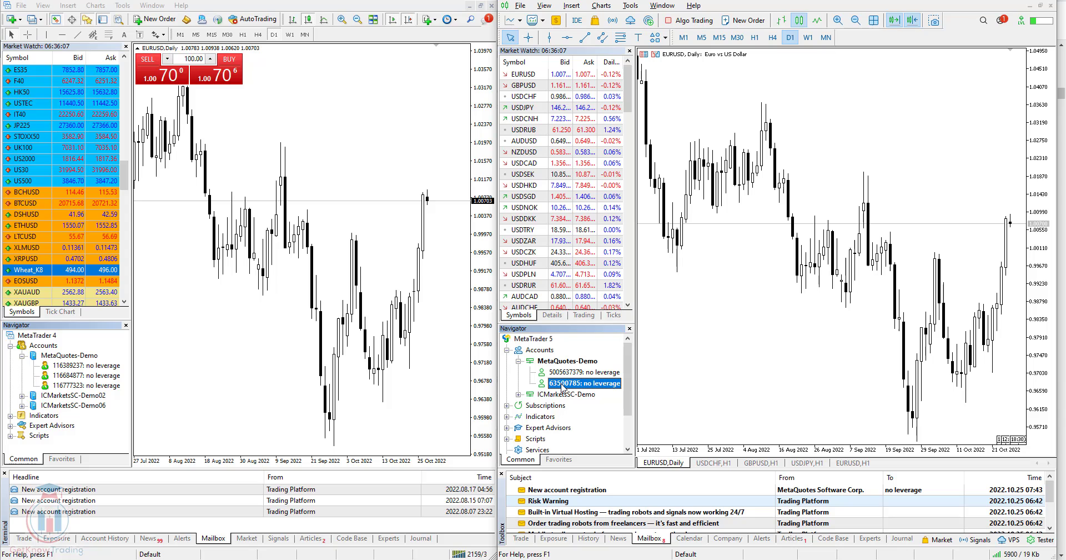
Compare the individual accounts listed under MetaQuotes-Demo in the MetaTrader 4 and MetaTrader 5 Navigators.
{"action": "left_click", "coordinate": [71, 375]}
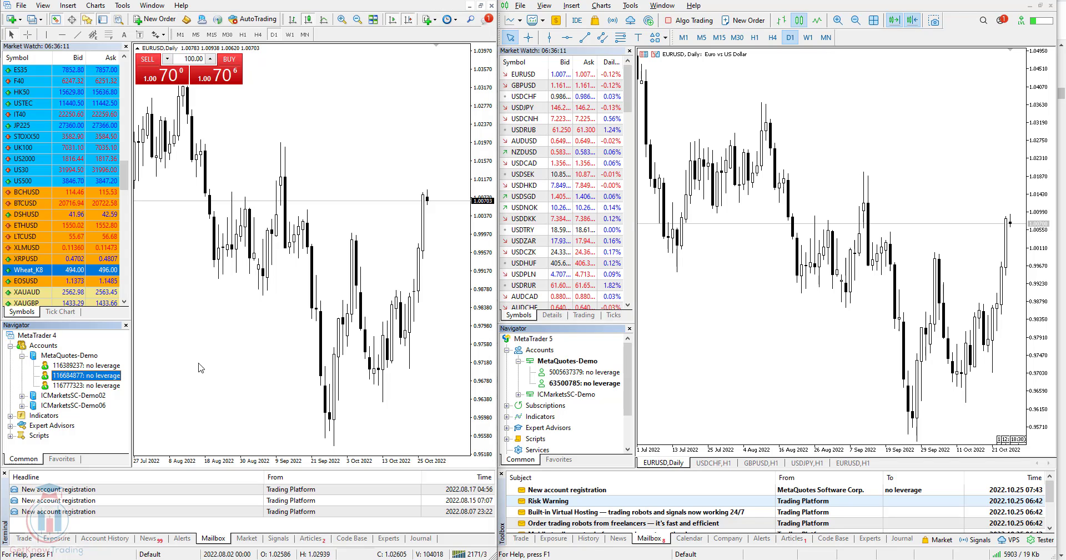
{"action": "left_click", "coordinate": [571, 375]}
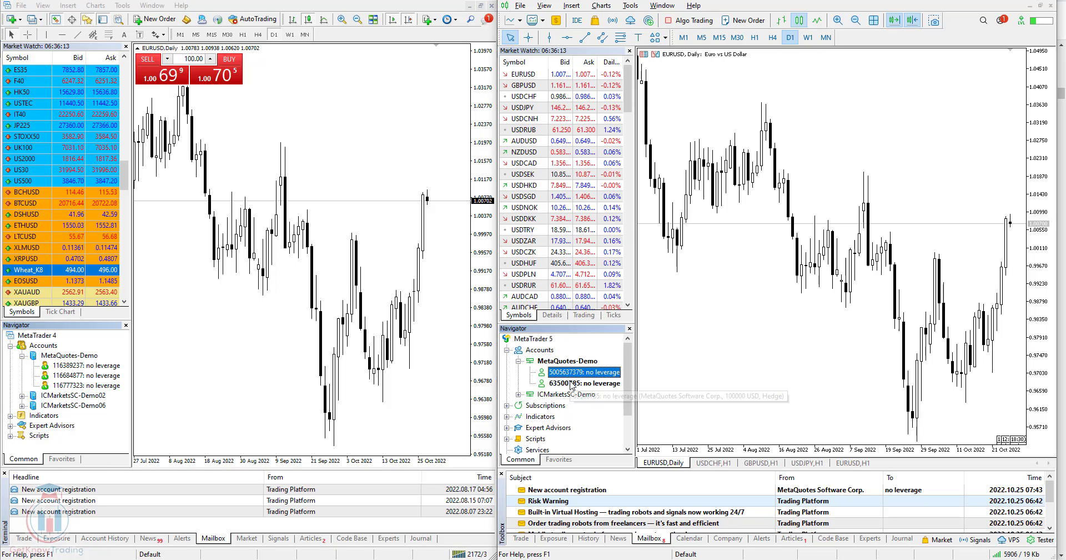
{"action": "left_click", "coordinate": [570, 383]}
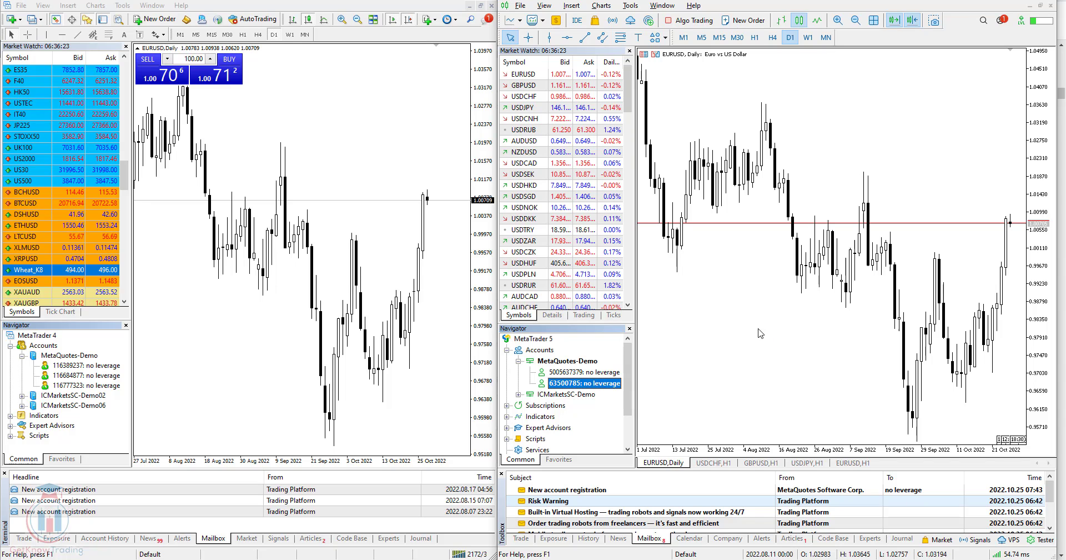
{"action": "left_click", "coordinate": [565, 360]}
{"action": "left_click", "coordinate": [563, 371]}
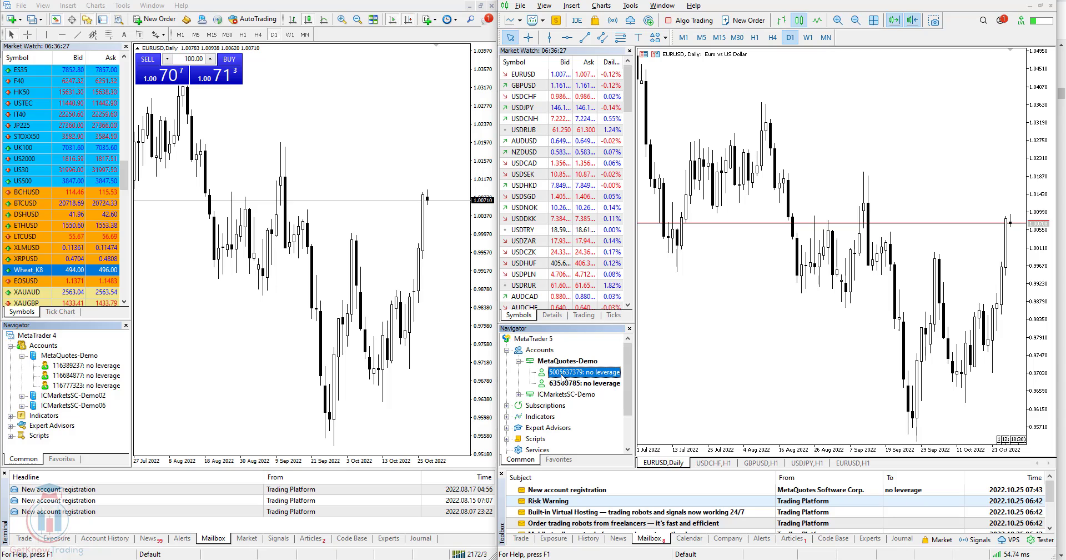
Expand ICMarketsSC-Demo in the MetaTrader 5 Navigator to check its account, and collapse both server groups.
{"action": "left_click", "coordinate": [519, 394]}
{"action": "left_click", "coordinate": [580, 406]}
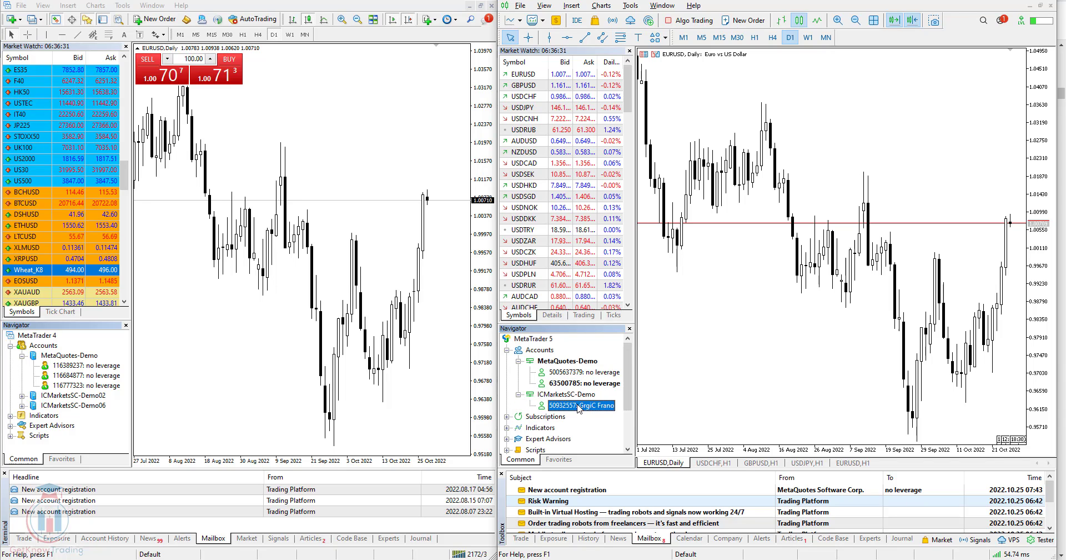
{"action": "left_click", "coordinate": [577, 376]}
{"action": "left_click", "coordinate": [578, 406]}
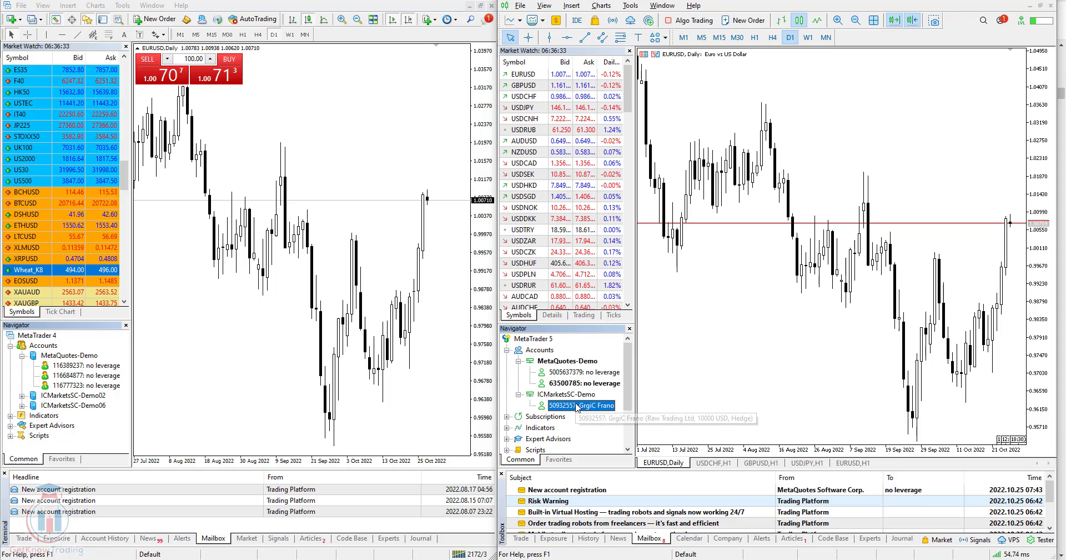
{"action": "left_click", "coordinate": [519, 395]}
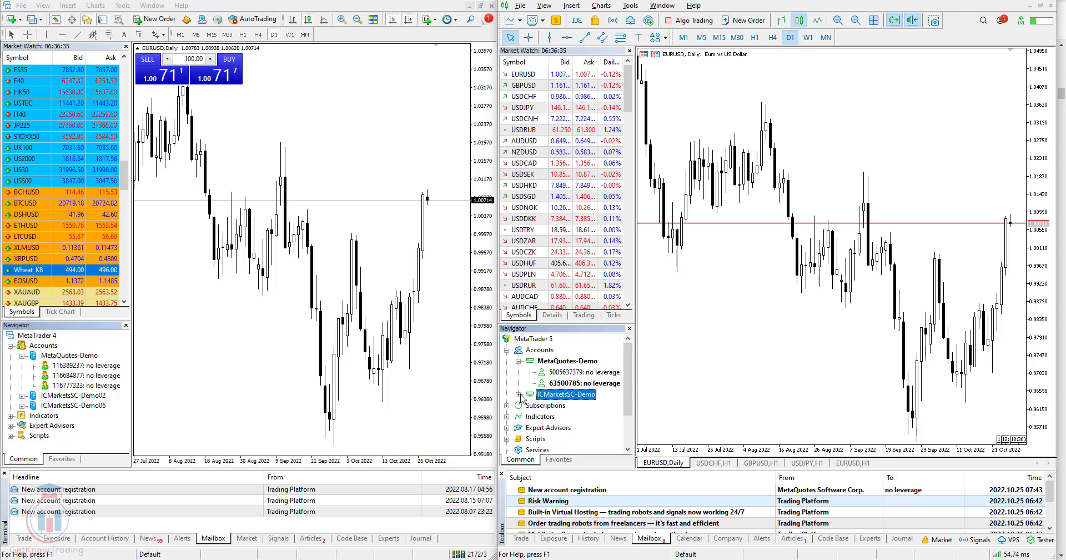
{"action": "left_click", "coordinate": [519, 361]}
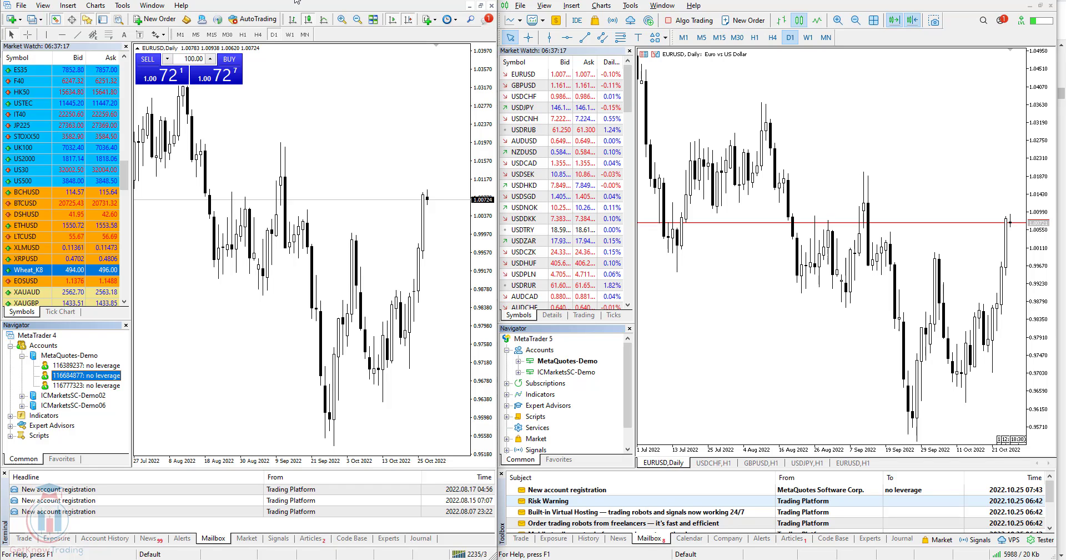
Open Chats in both MetaTrader 4 and MetaTrader 5 to compare their MQL5 community login forms.
{"action": "left_click", "coordinate": [42, 6]}
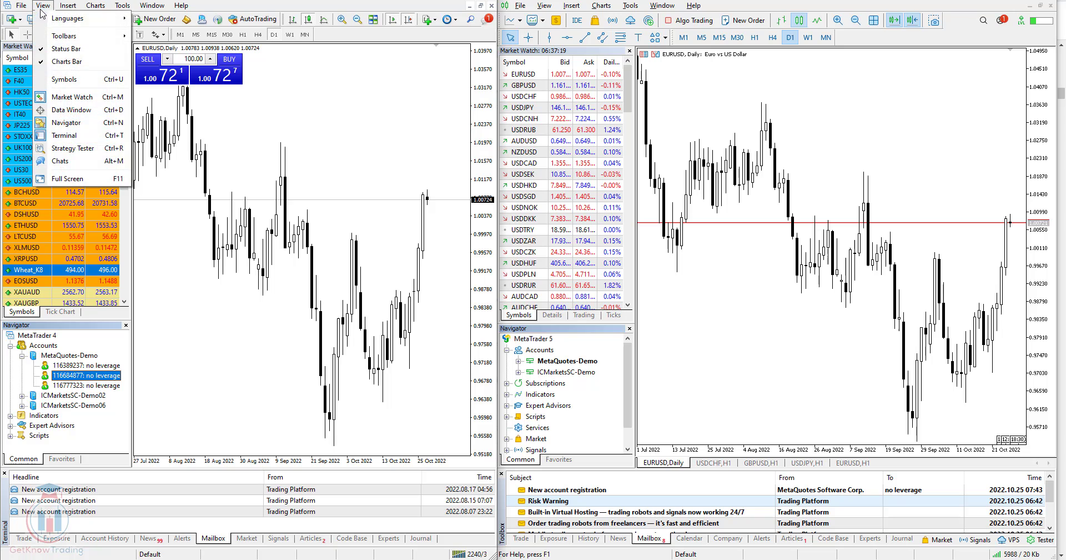
{"action": "left_click", "coordinate": [68, 165]}
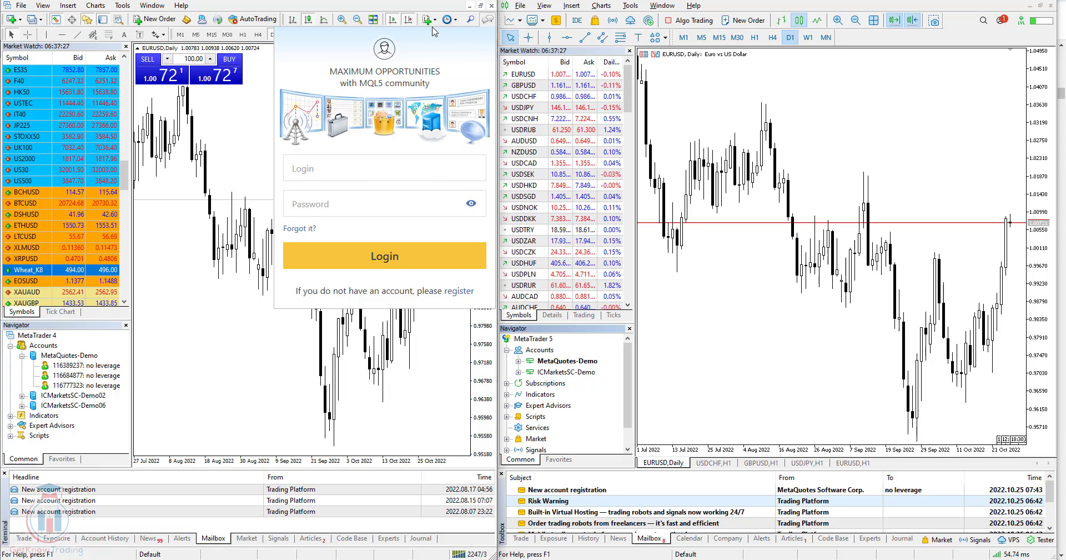
{"action": "left_click", "coordinate": [547, 8]}
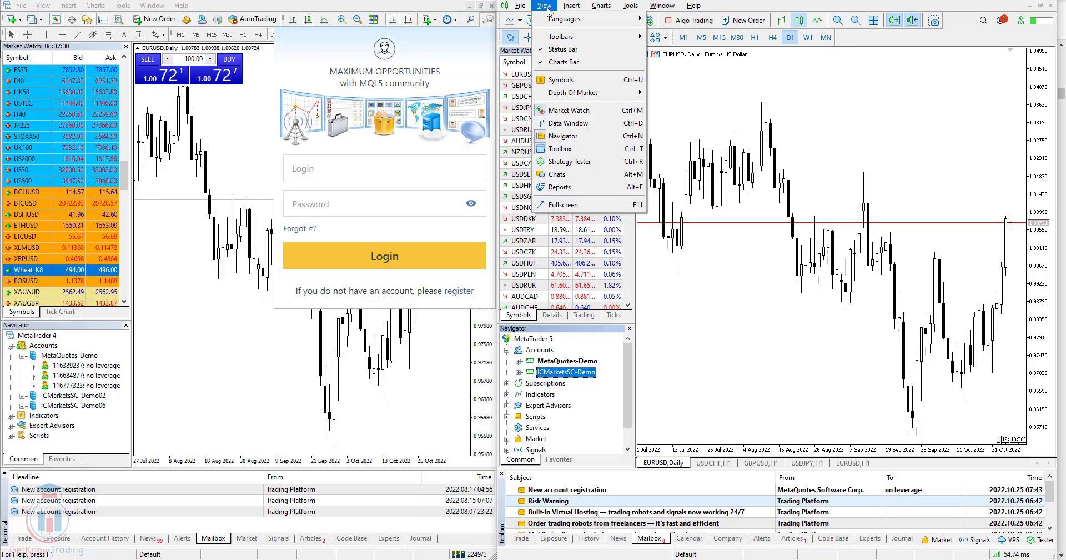
{"action": "left_click", "coordinate": [572, 174]}
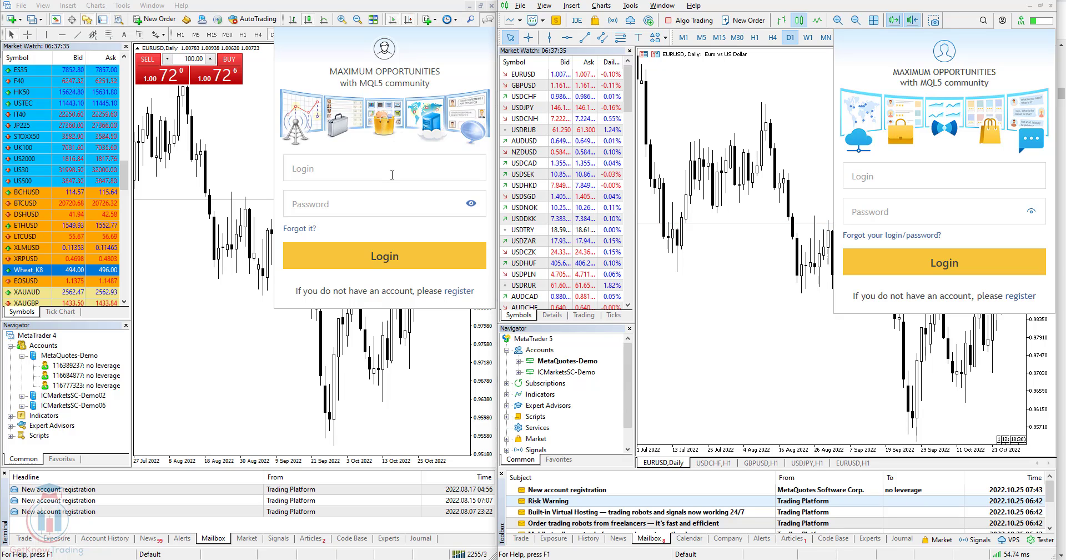
Show the Strategy Tester in both MetaTrader 4 and MetaTrader 5.
{"action": "left_click", "coordinate": [42, 7]}
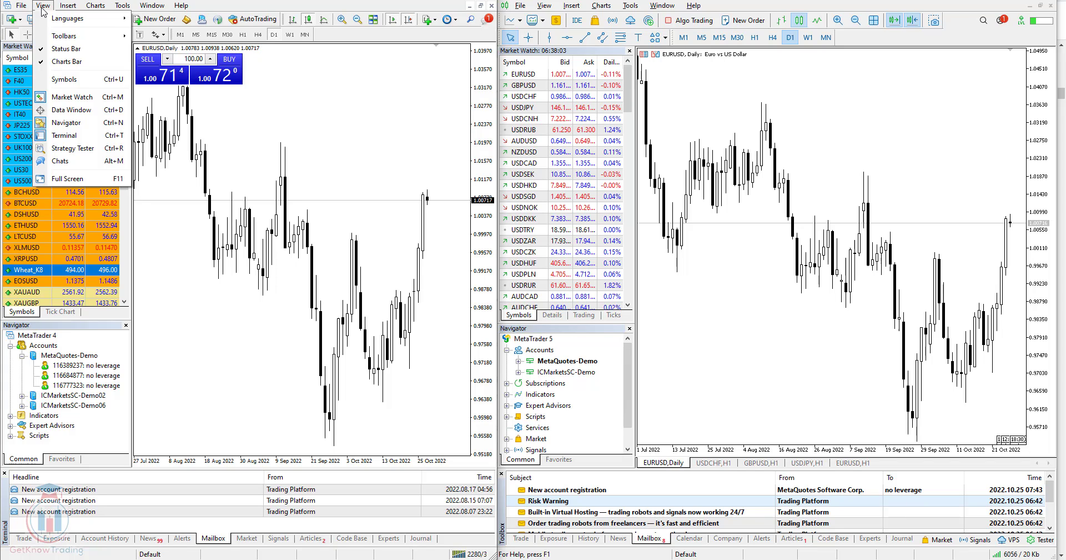
{"action": "left_click", "coordinate": [71, 148]}
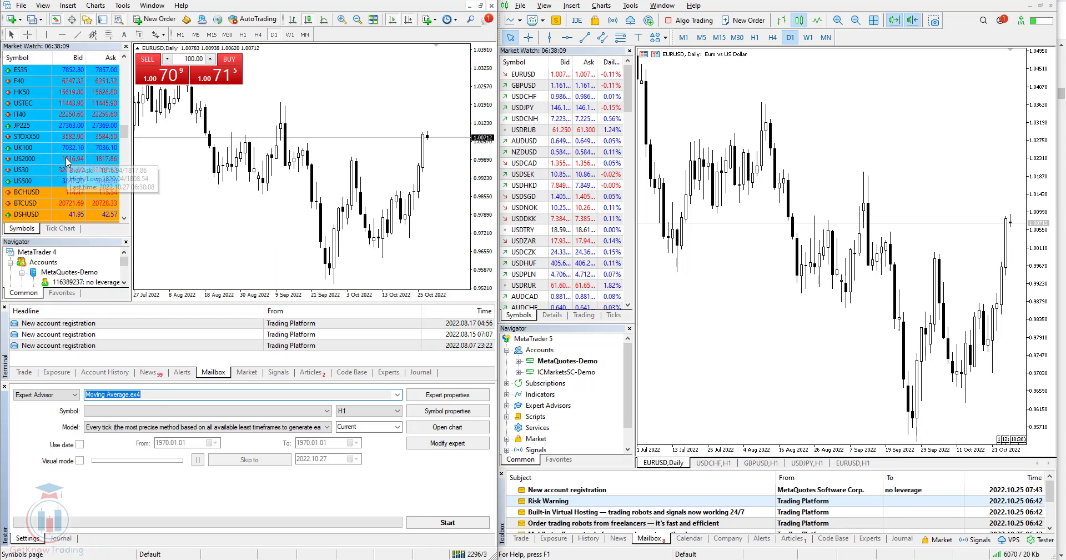
{"action": "left_click", "coordinate": [389, 475]}
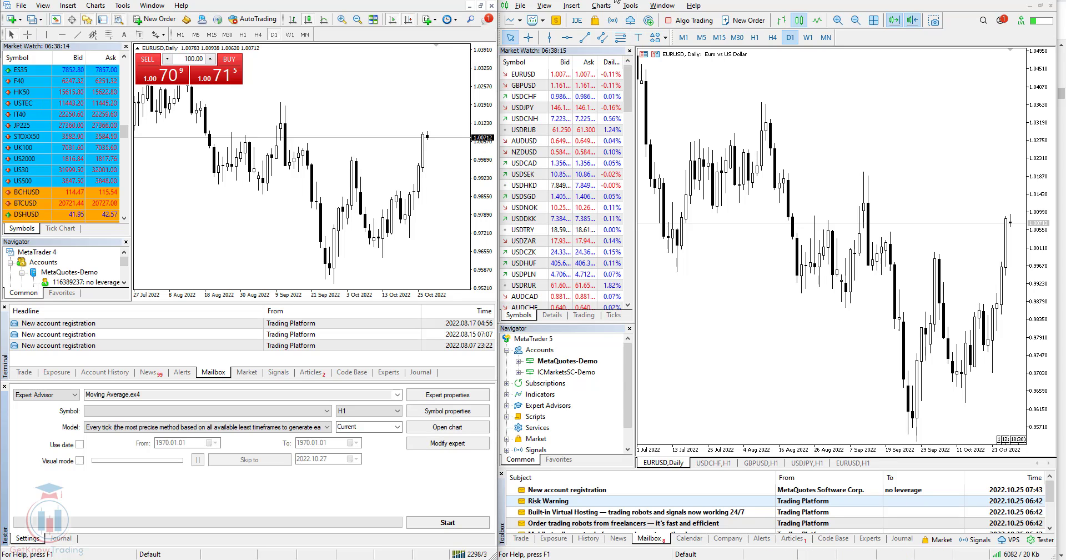
{"action": "left_click", "coordinate": [544, 6]}
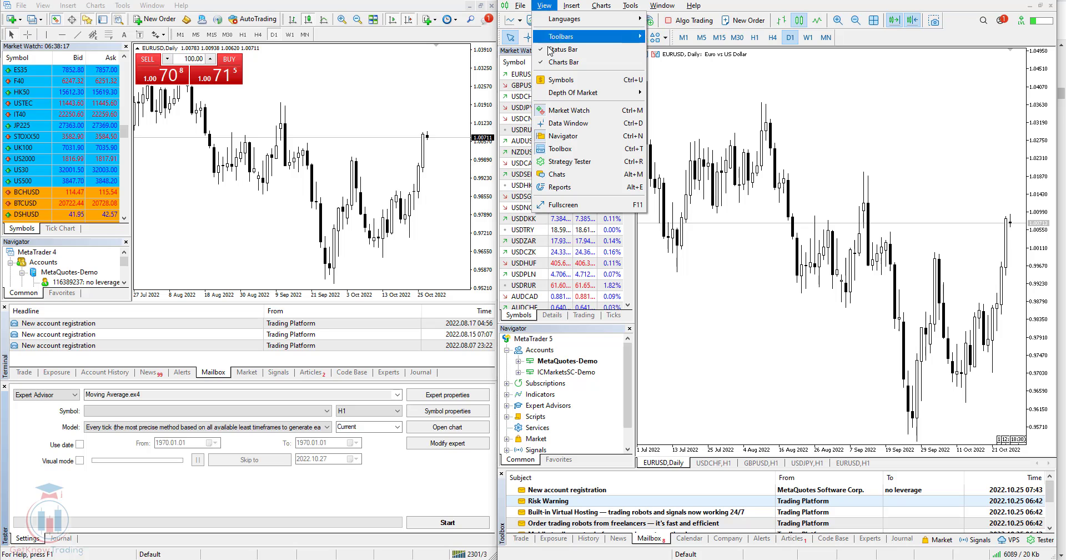
{"action": "left_click", "coordinate": [579, 164]}
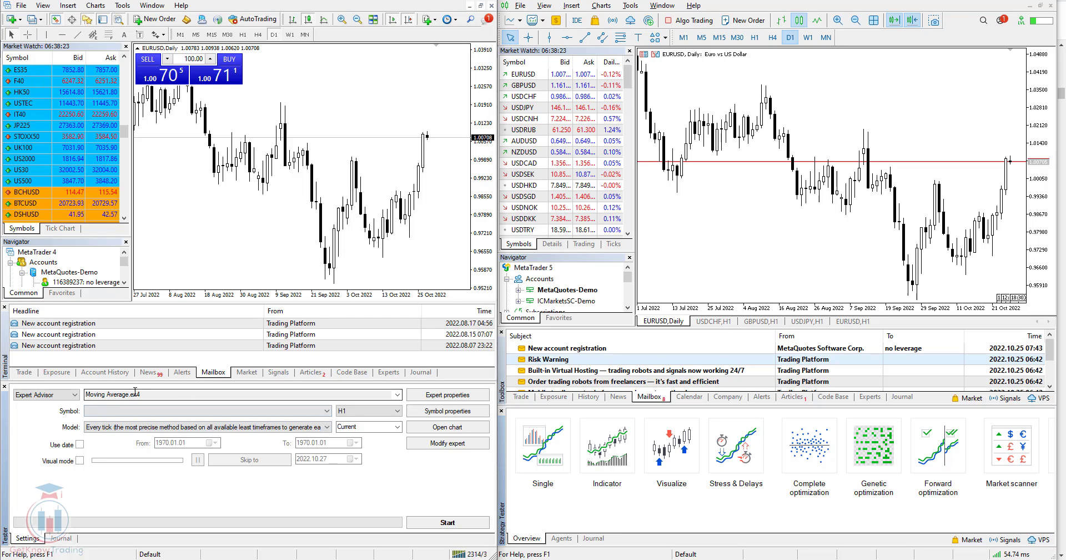
Review the test type and expert choices in the MetaTrader 4 Strategy Tester, keeping Expert Advisor and Moving Average.ex4 selected.
{"action": "left_click", "coordinate": [45, 395]}
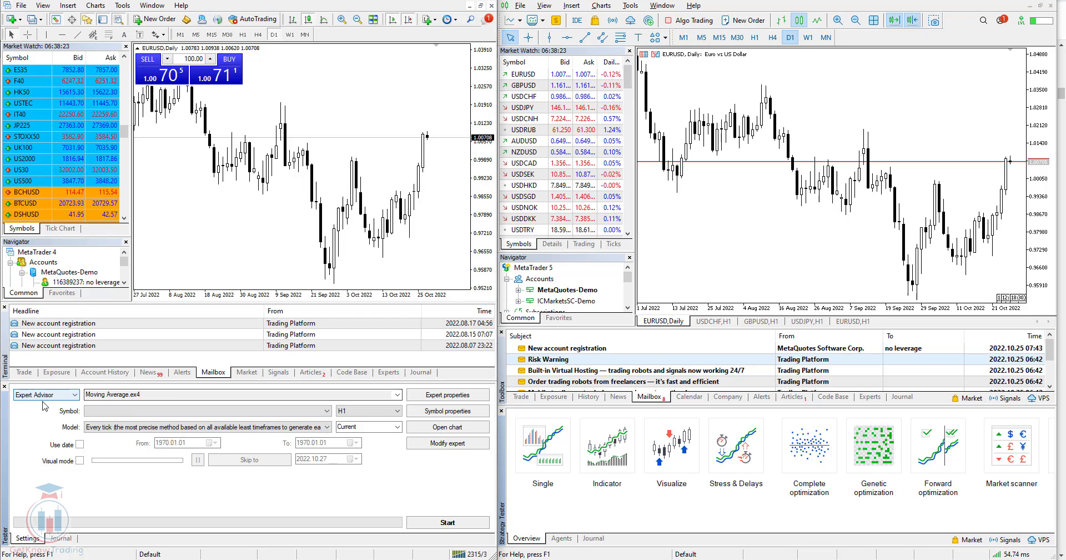
{"action": "left_click", "coordinate": [36, 433]}
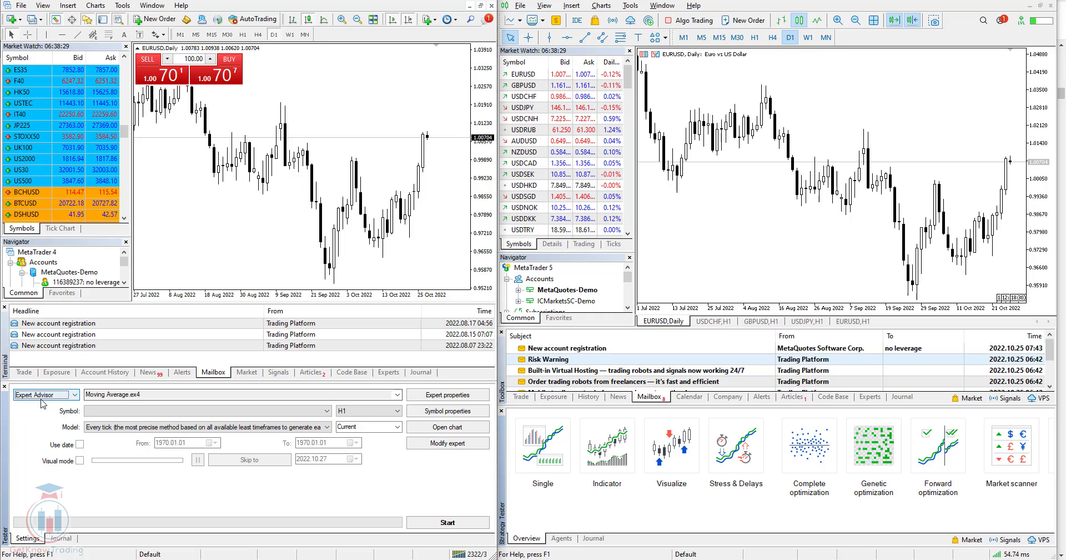
{"action": "left_click", "coordinate": [398, 394]}
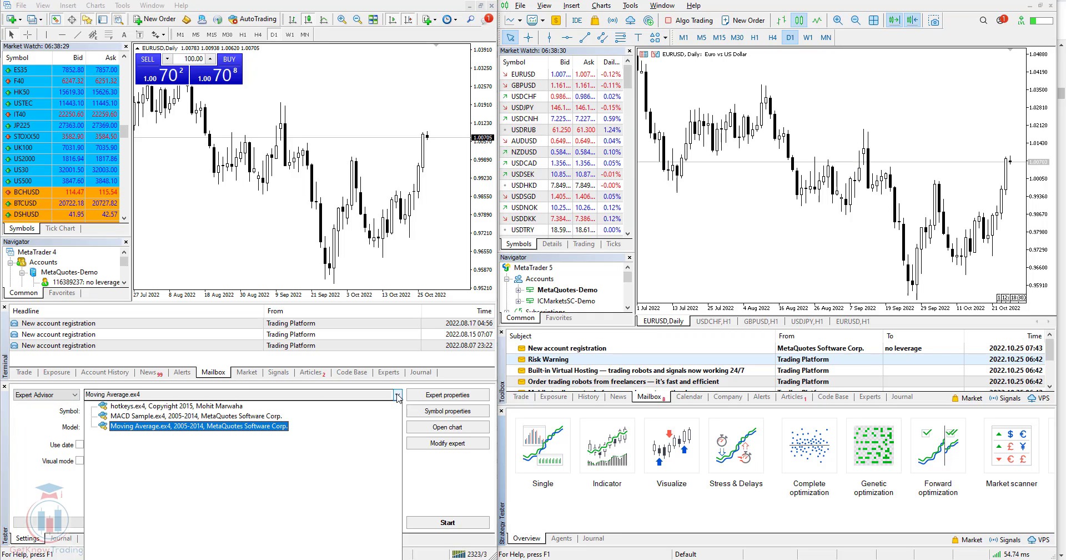
{"action": "left_click", "coordinate": [194, 425]}
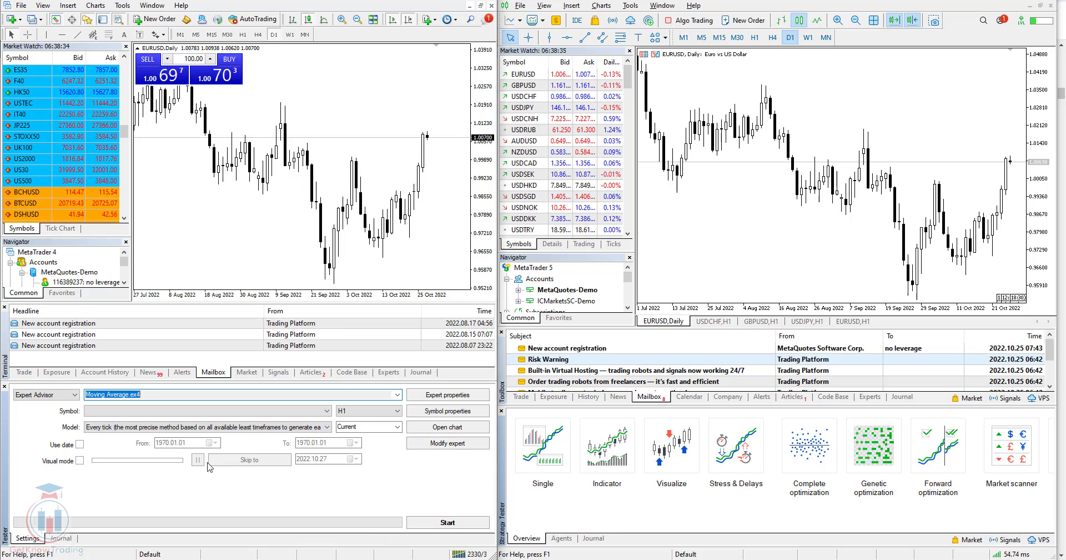
{"action": "left_click", "coordinate": [400, 475]}
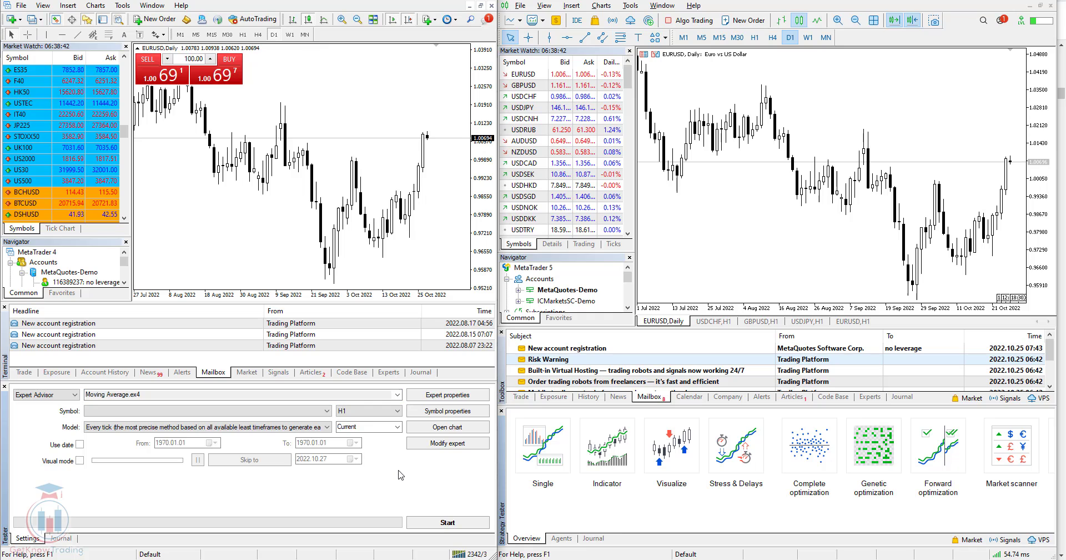
Examine the Indicator test settings in the MetaTrader 5 Strategy Tester and return to its overview of test types.
{"action": "left_click", "coordinate": [614, 509]}
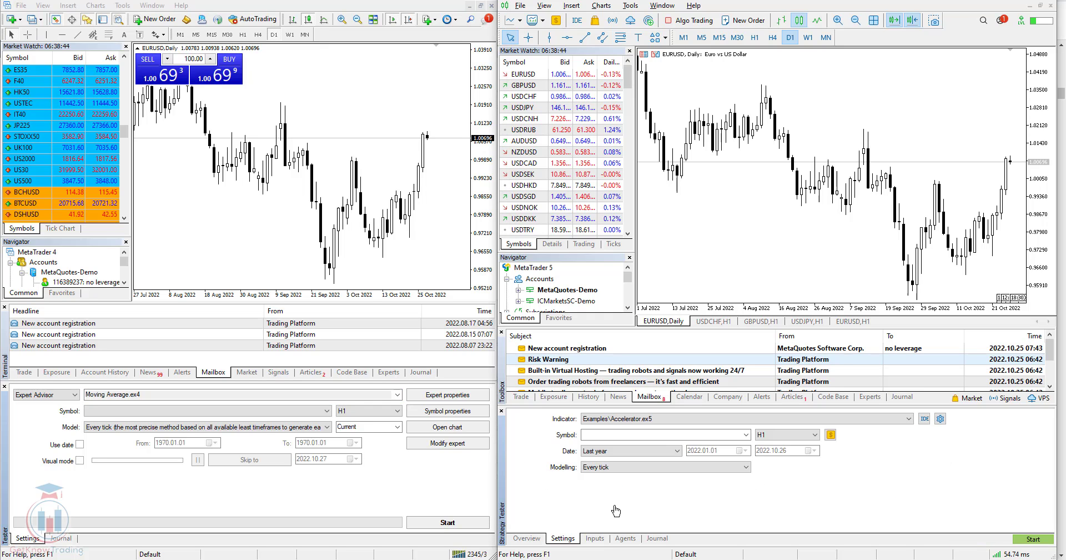
{"action": "left_click", "coordinate": [537, 537]}
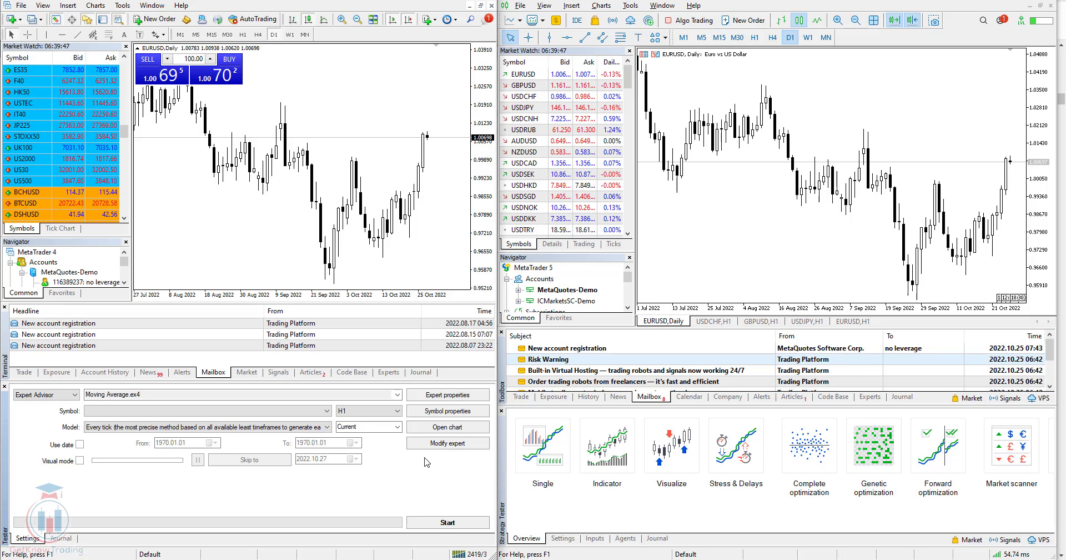
Close the Strategy Tester in both platforms and open the Depth of Market for the EURUSD chart in MetaTrader 5.
{"action": "left_click", "coordinate": [4, 386]}
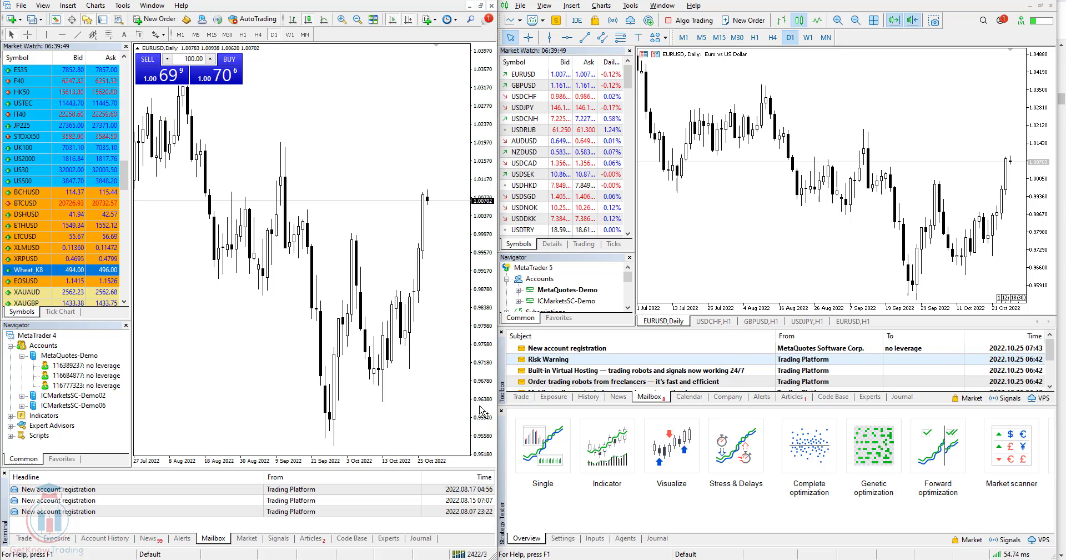
{"action": "left_click", "coordinate": [502, 411]}
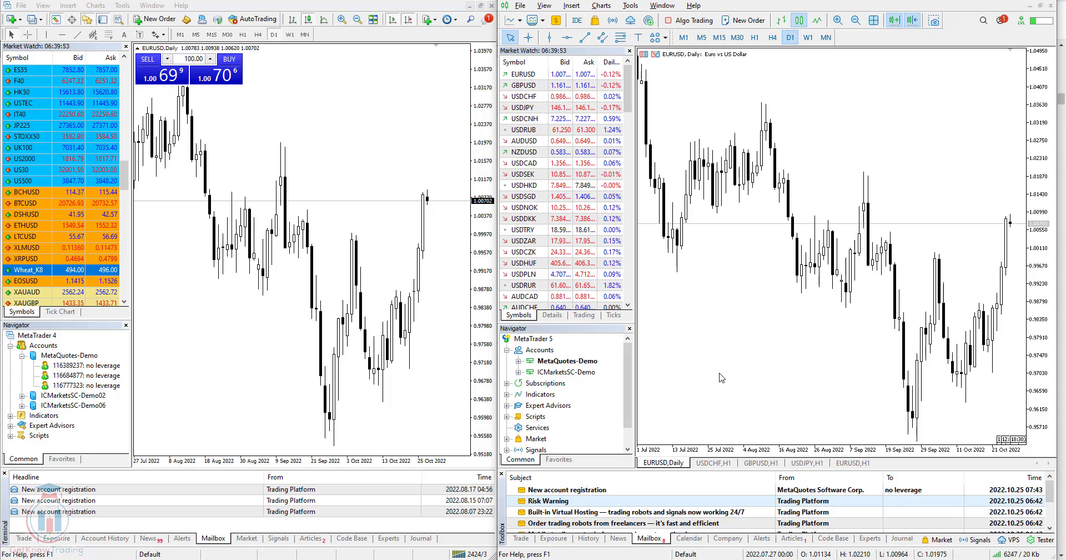
{"action": "right_click", "coordinate": [694, 84]}
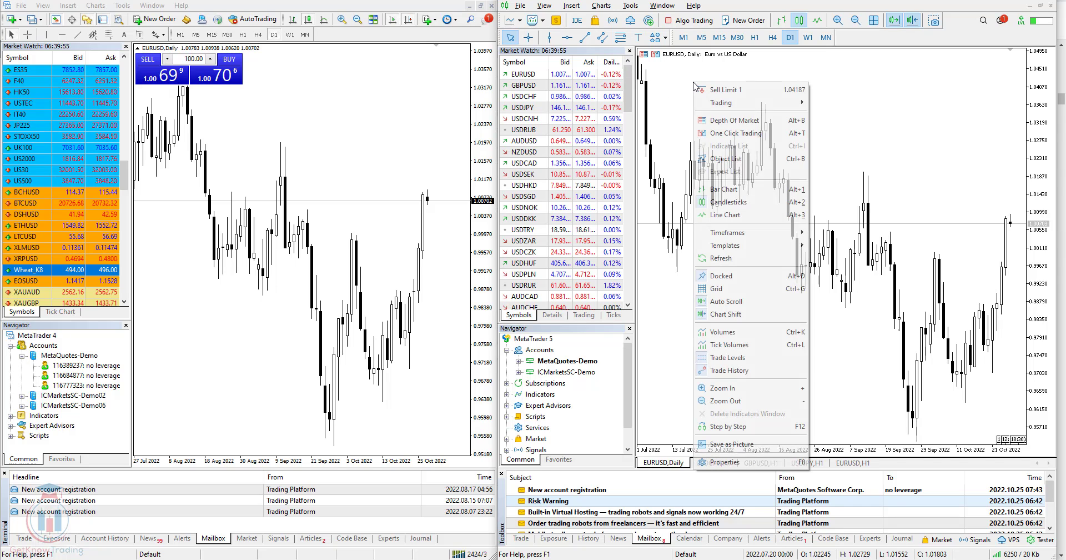
{"action": "left_click", "coordinate": [722, 120]}
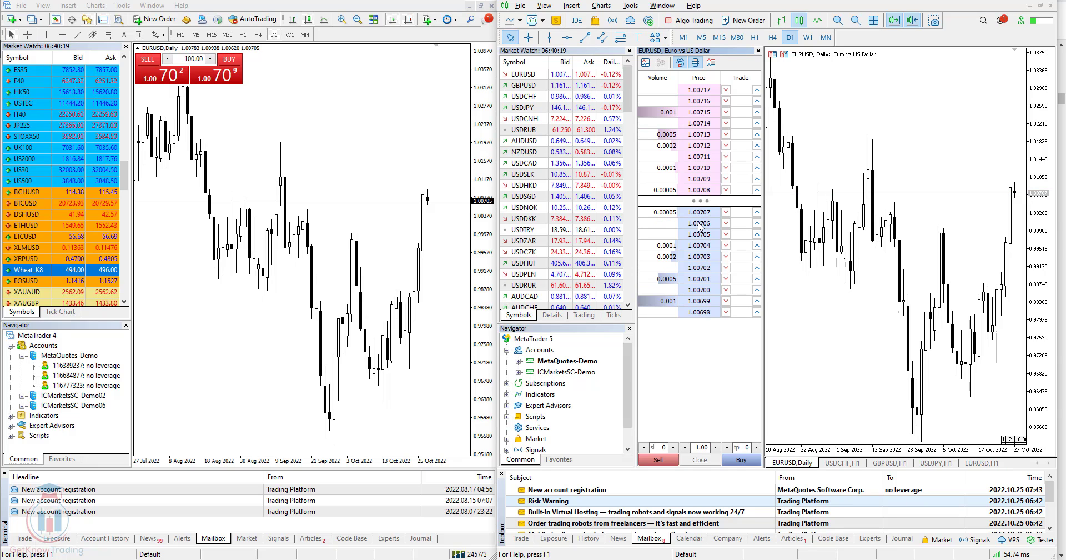
Open the EURUSD Depth of Market in MetaTrader 4 and place its window over the chart for comparison.
{"action": "right_click", "coordinate": [275, 98]}
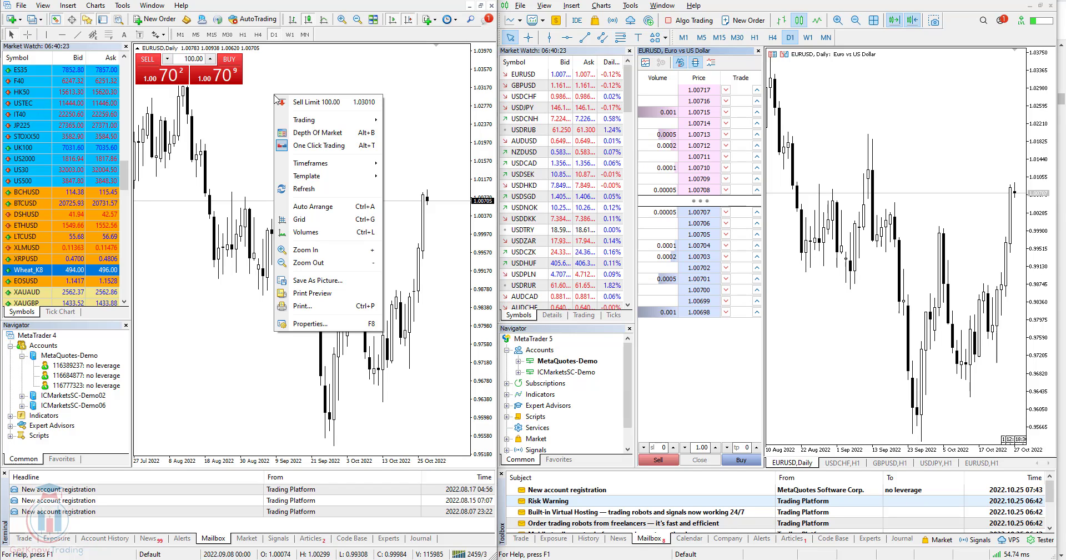
{"action": "left_click", "coordinate": [317, 136]}
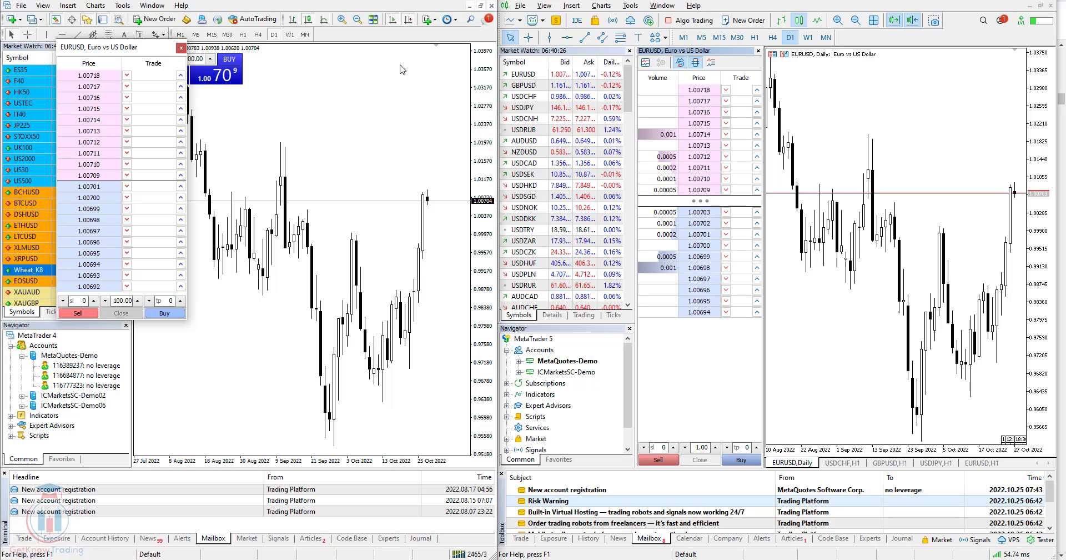
{"action": "left_click_drag", "start_coordinate": [398, 61], "coordinate": [397, 59]}
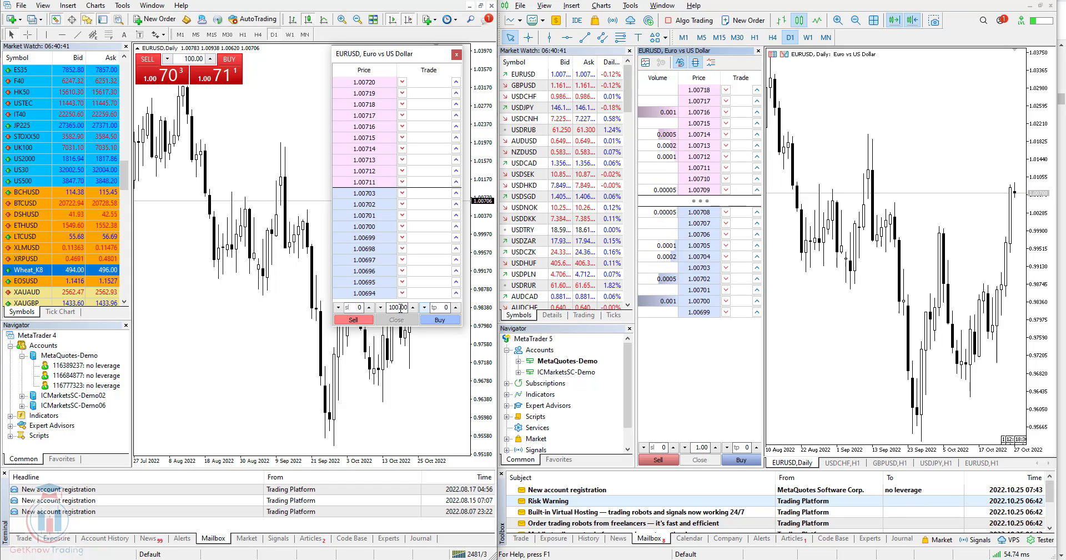
{"action": "left_click", "coordinate": [556, 389]}
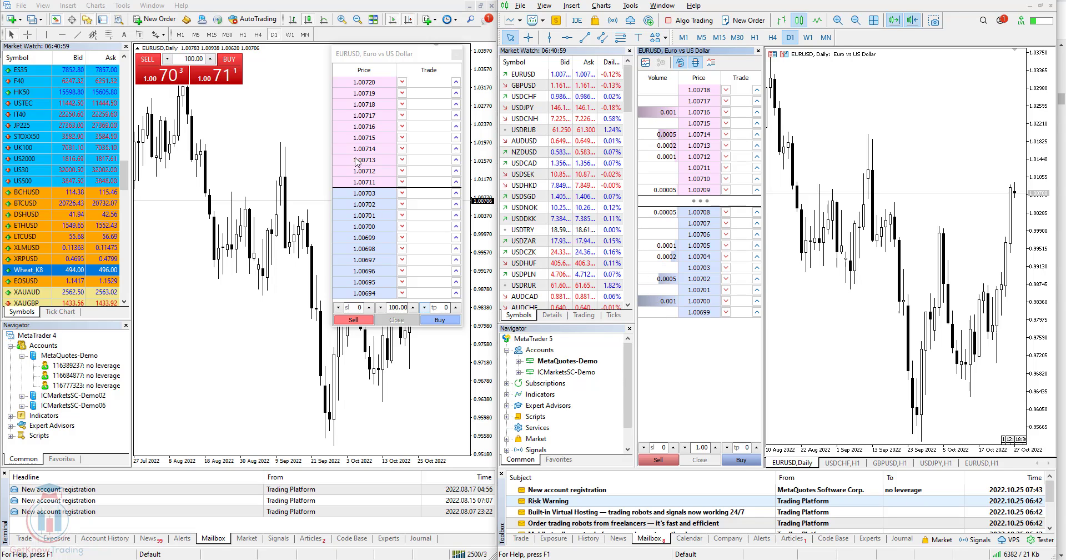
{"action": "left_click", "coordinate": [355, 56]}
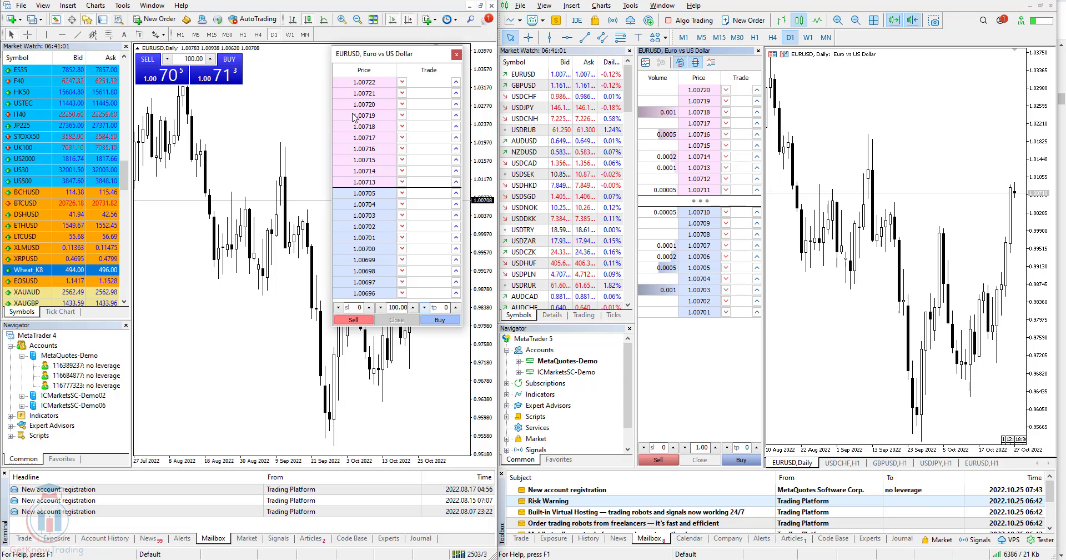
Show the tick chart in the MetaTrader 5 Depth of Market and compare it with the MetaTrader 4 version.
{"action": "left_click", "coordinate": [646, 63]}
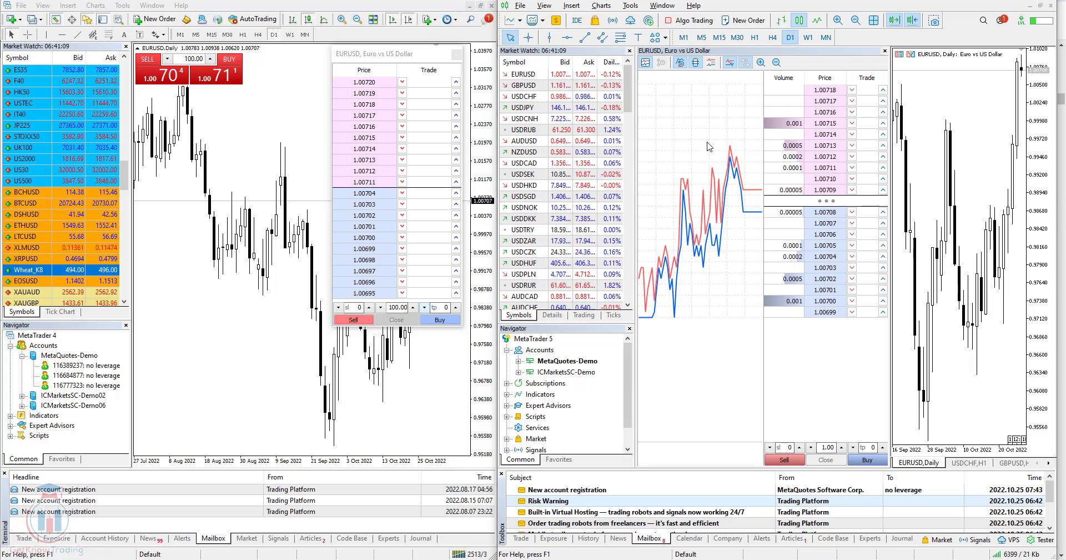
{"action": "left_click", "coordinate": [386, 58]}
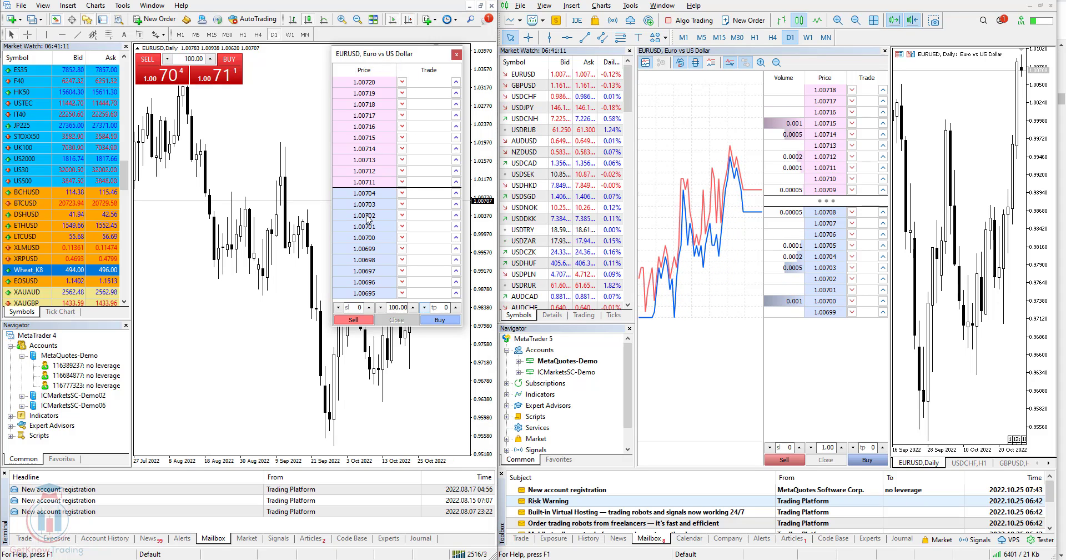
{"action": "left_click", "coordinate": [662, 68]}
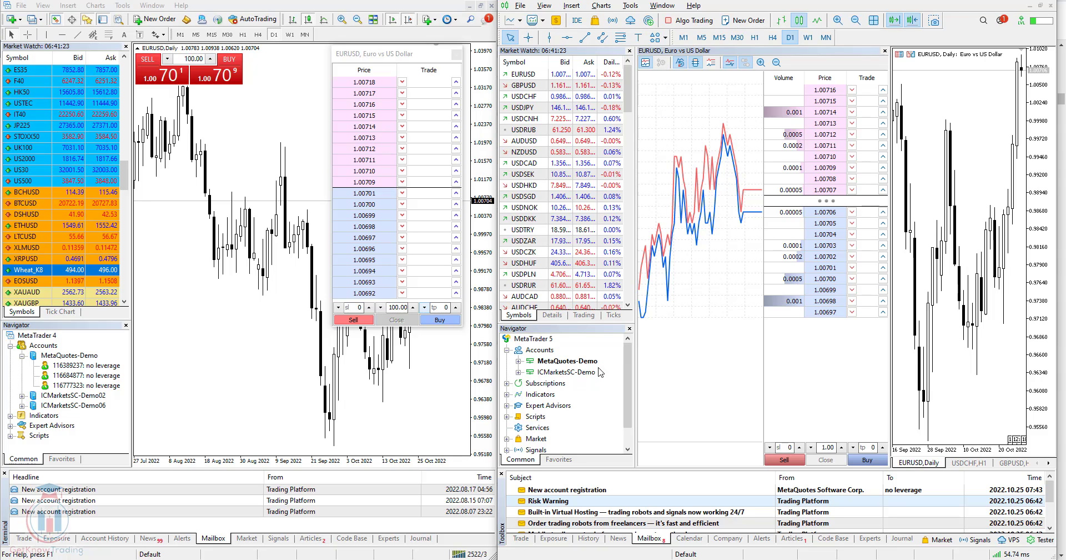
{"action": "left_click", "coordinate": [678, 364]}
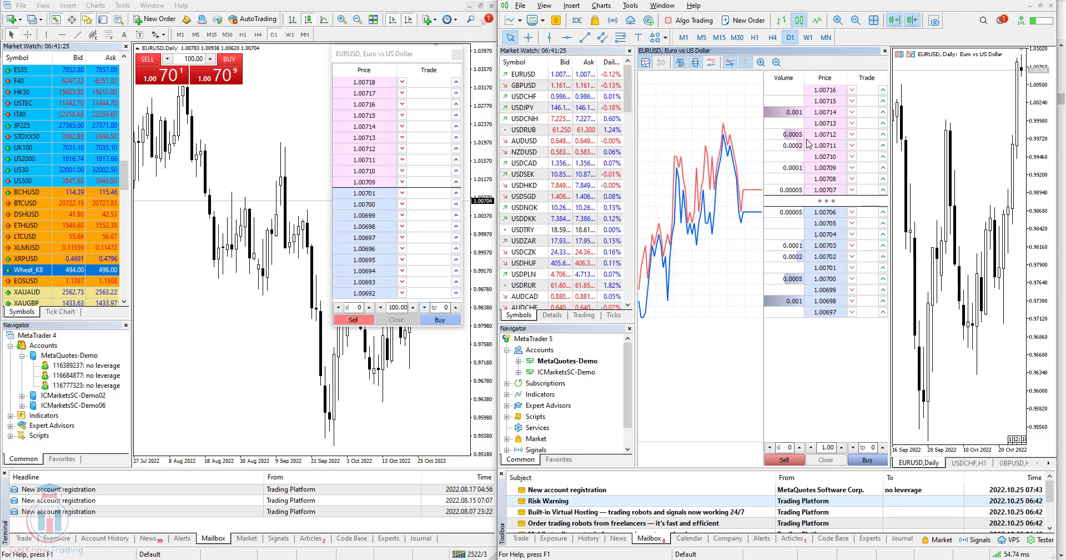
{"action": "left_click", "coordinate": [375, 57]}
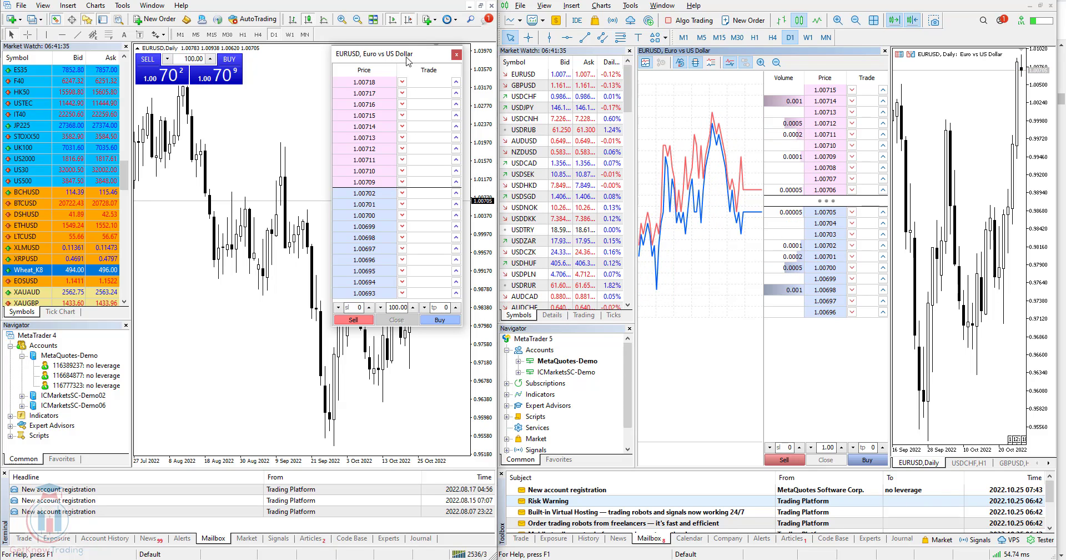
{"action": "left_click", "coordinate": [818, 66]}
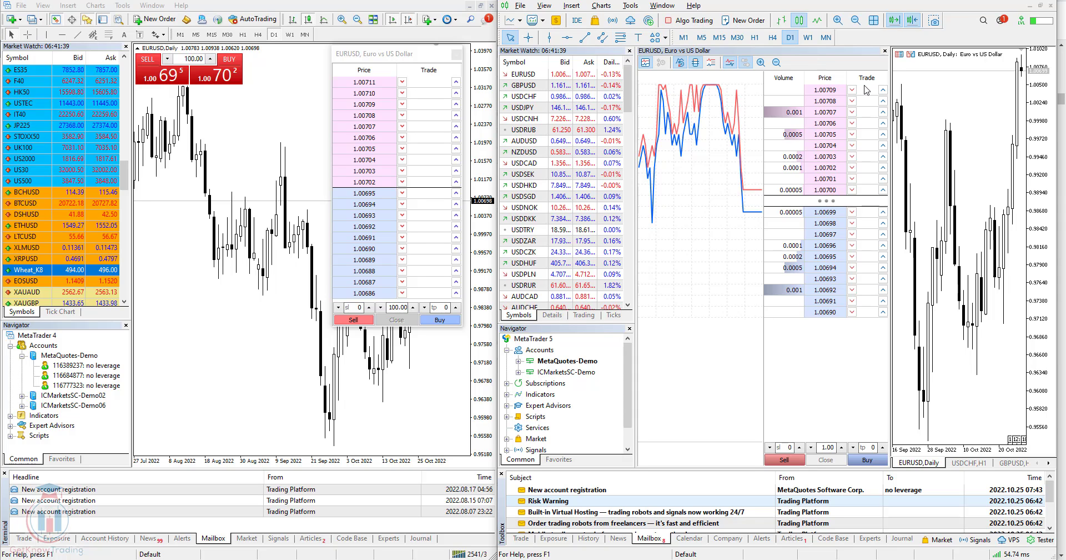
{"action": "left_click", "coordinate": [397, 60]}
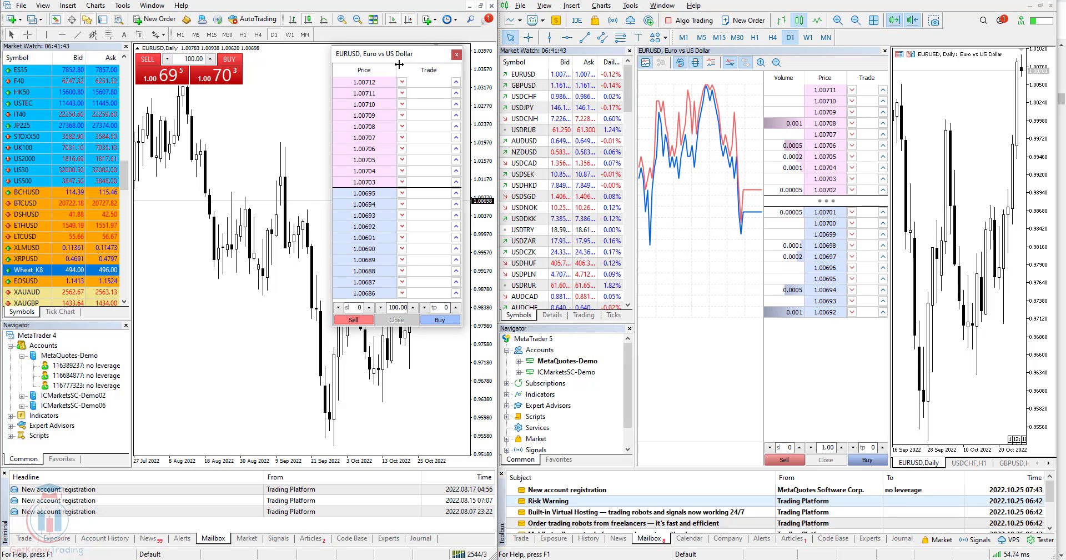
Close the Depth of Market in both platforms and show the Trade list in the MetaTrader 5 Toolbox.
{"action": "left_click", "coordinate": [821, 369]}
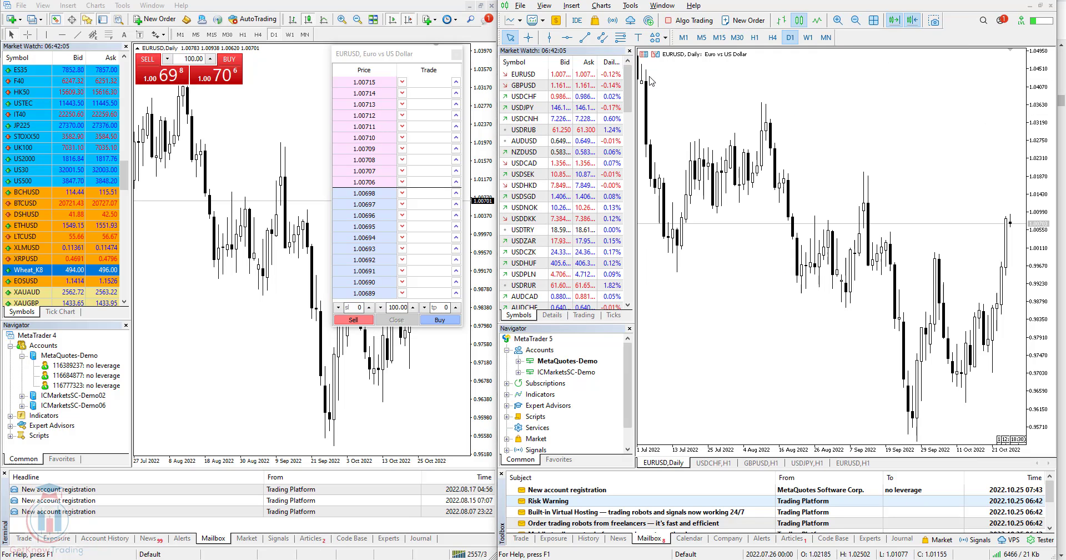
{"action": "left_click", "coordinate": [456, 54]}
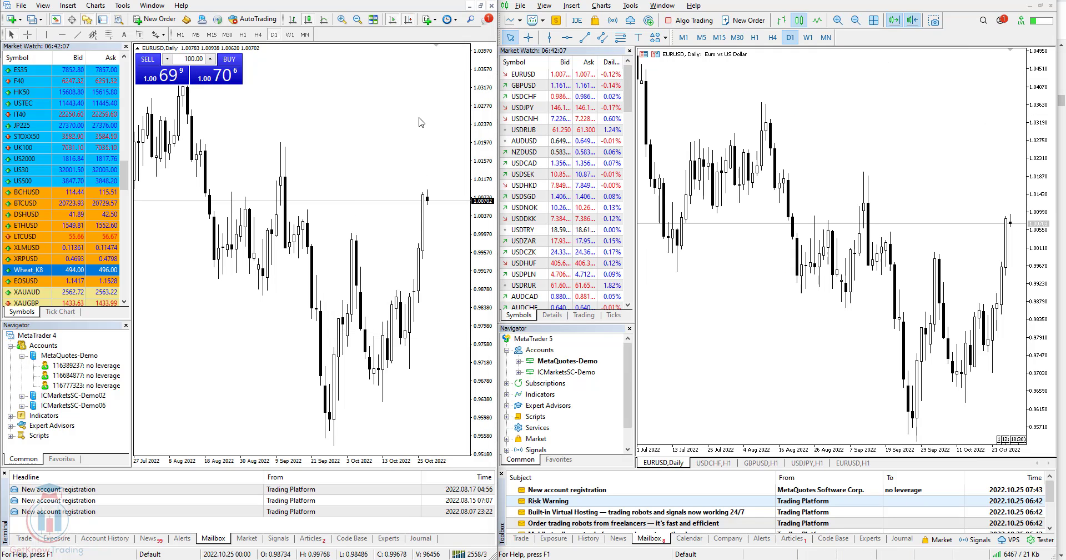
{"action": "left_click", "coordinate": [522, 539]}
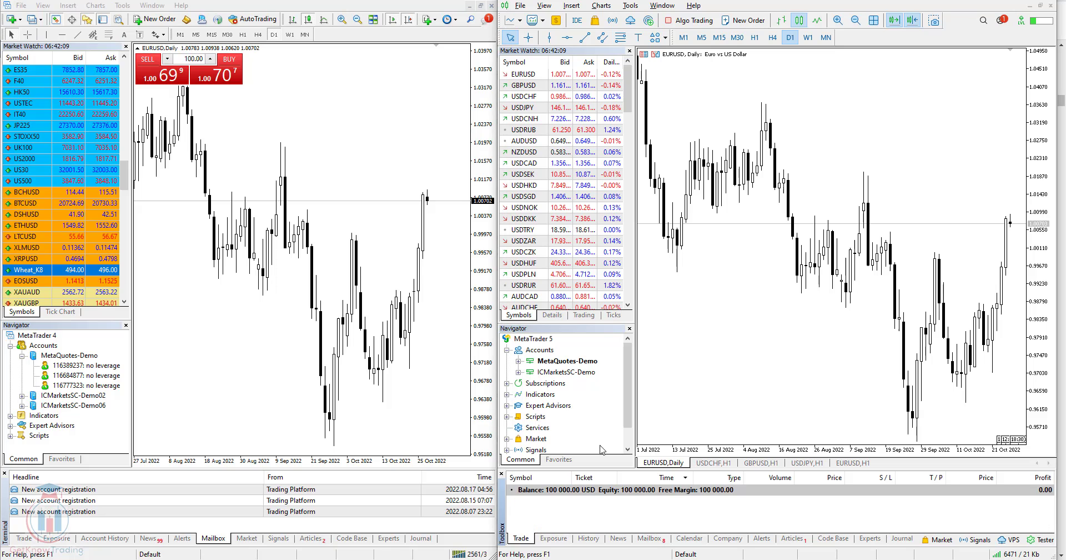
Open a new EURUSD order in MetaTrader 5, set it to Pending Order, and list the available pending order types.
{"action": "right_click", "coordinate": [729, 100]}
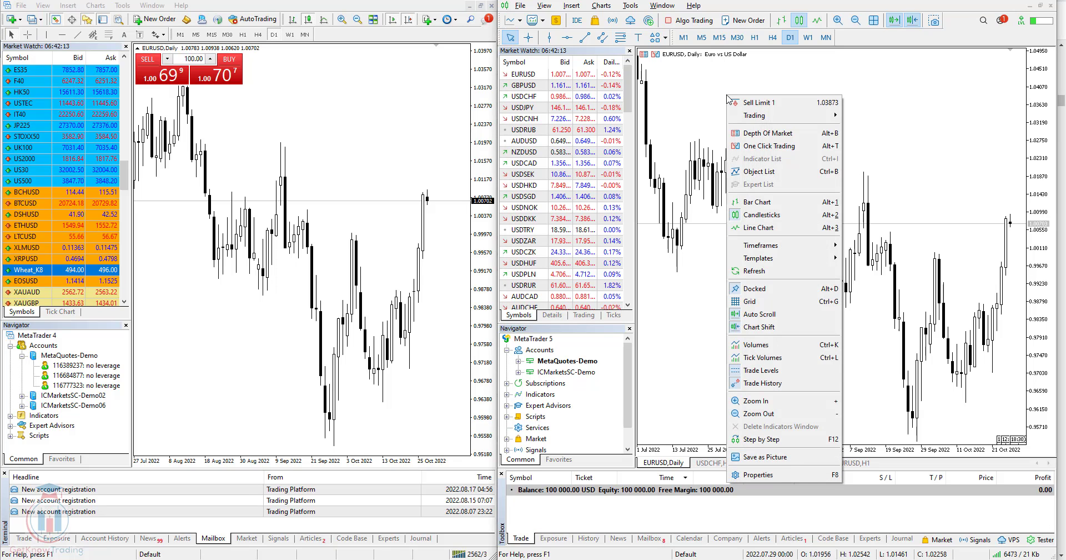
{"action": "left_click", "coordinate": [700, 98]}
{"action": "left_click", "coordinate": [744, 20]}
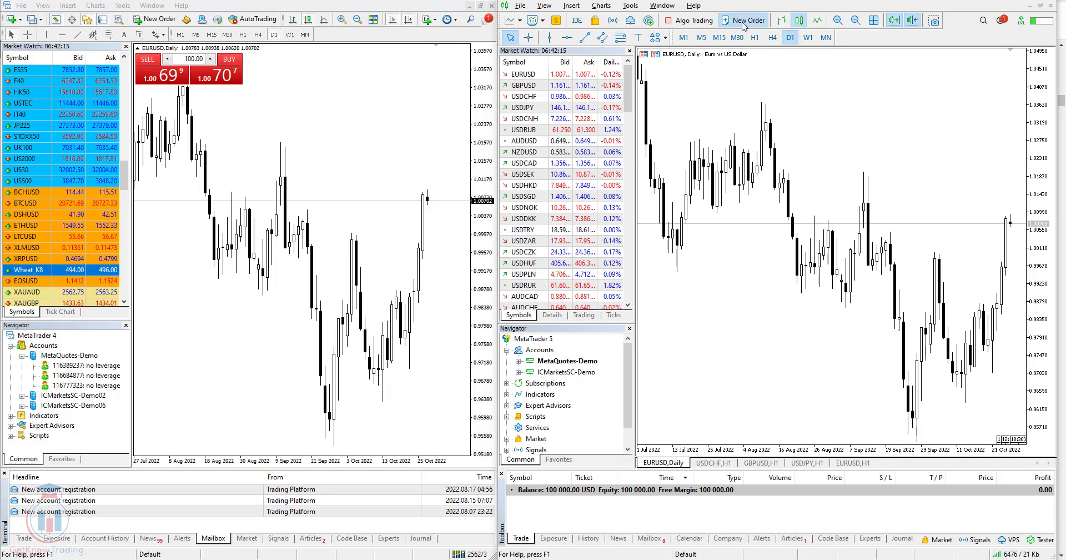
{"action": "left_click_drag", "start_coordinate": [709, 100], "coordinate": [883, 105]}
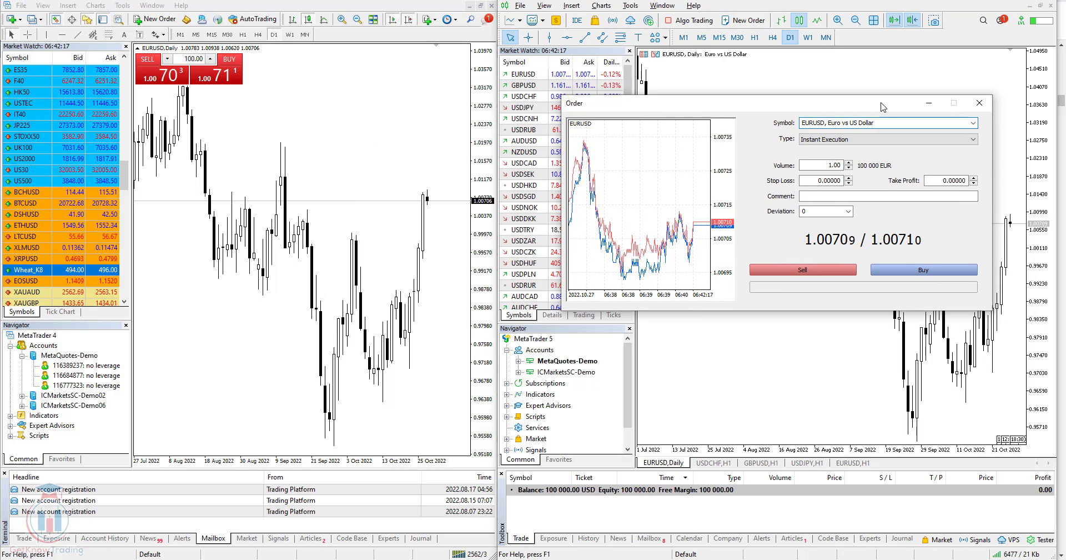
{"action": "left_click", "coordinate": [850, 140]}
{"action": "left_click", "coordinate": [844, 154]}
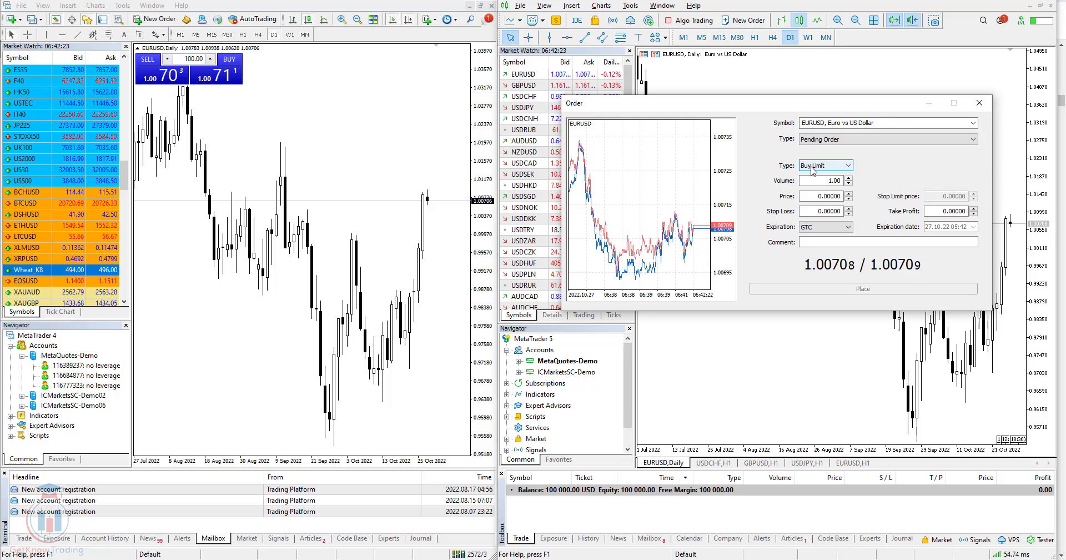
{"action": "left_click", "coordinate": [809, 166]}
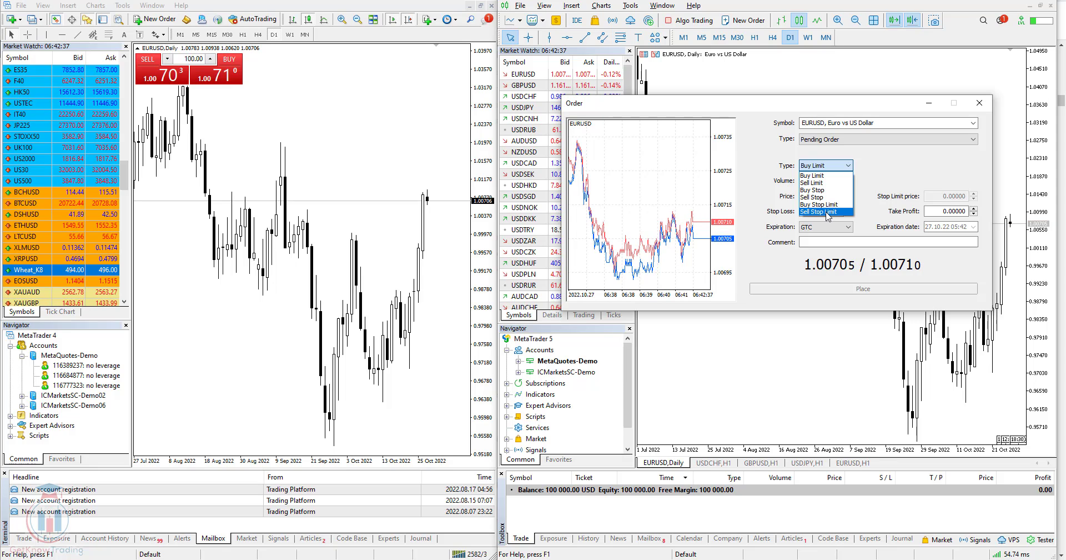
Open a new EURUSD order in MetaTrader 4, set it to Pending Order, and list the available pending order types.
{"action": "left_click", "coordinate": [292, 111]}
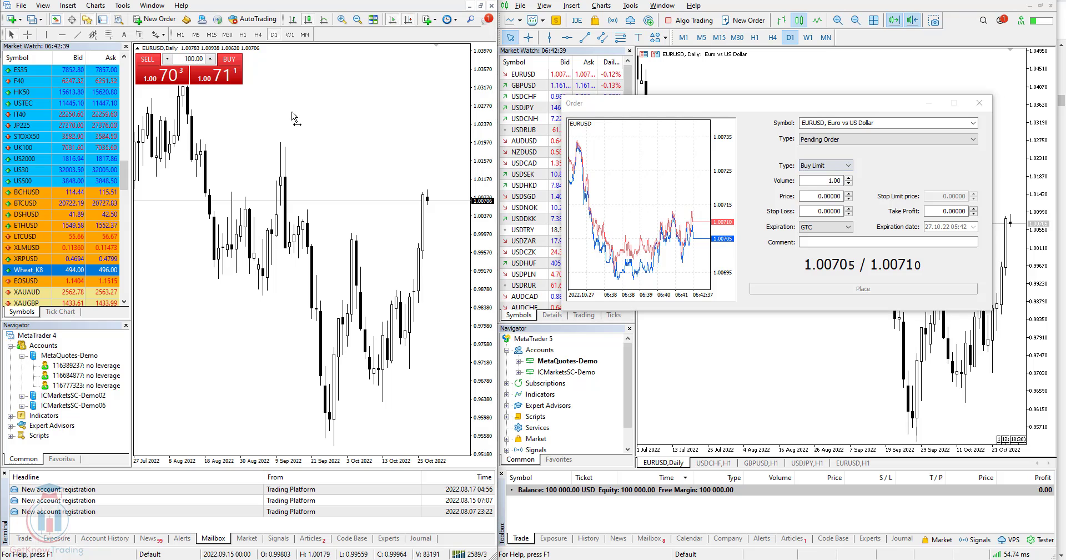
{"action": "left_click", "coordinate": [159, 19]}
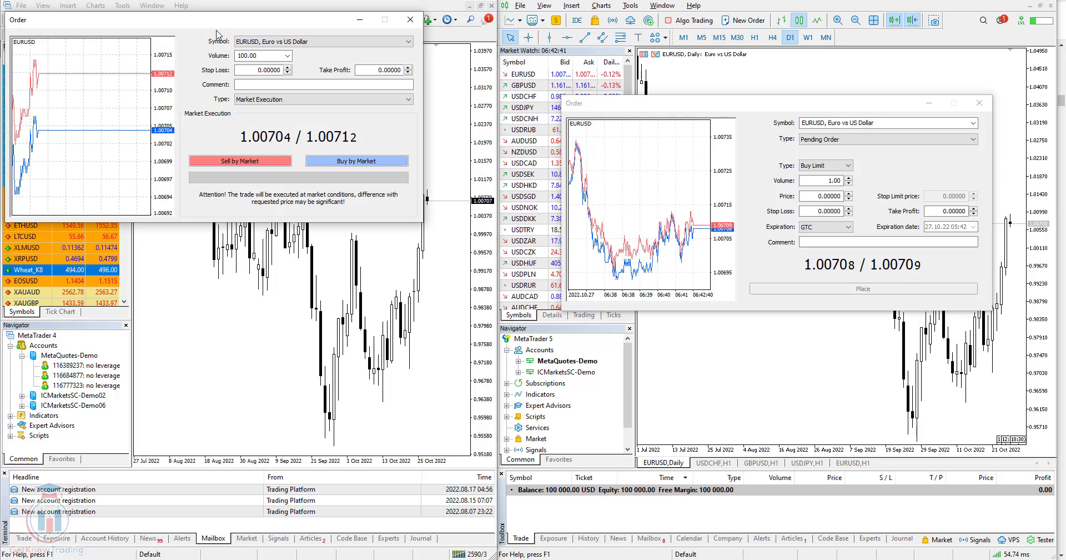
{"action": "left_click", "coordinate": [306, 166]}
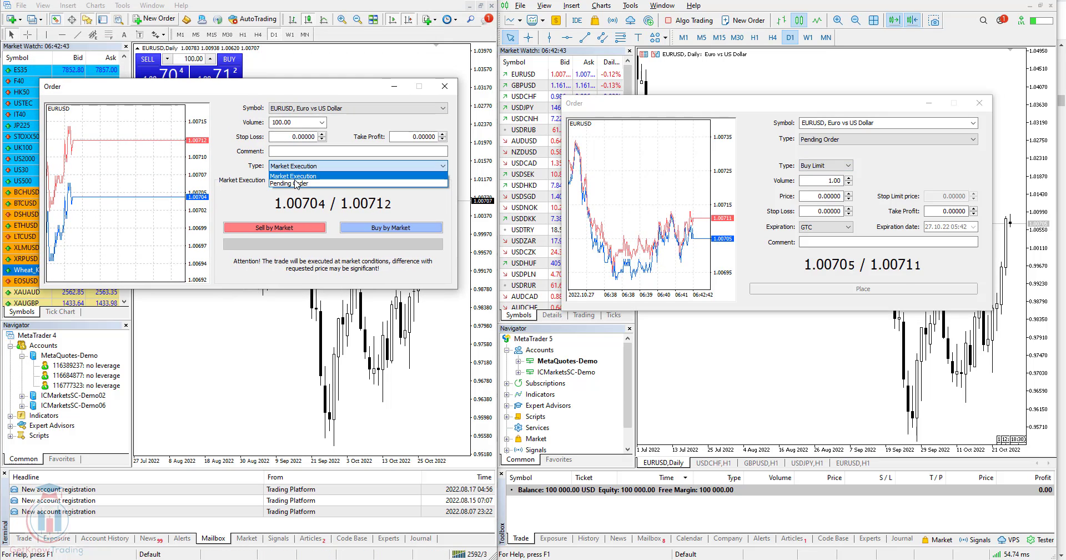
{"action": "left_click", "coordinate": [294, 184]}
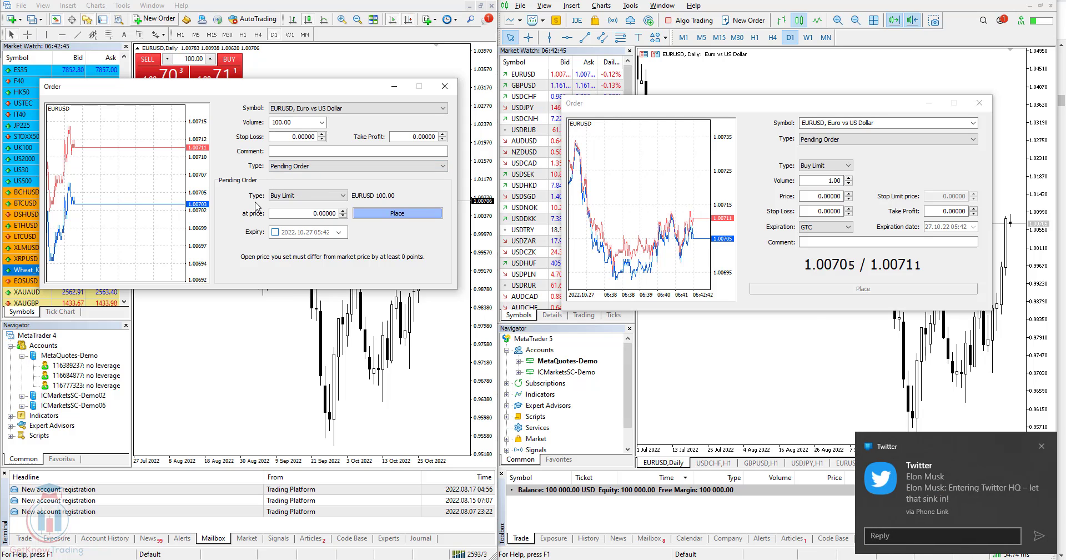
{"action": "left_click", "coordinate": [319, 197]}
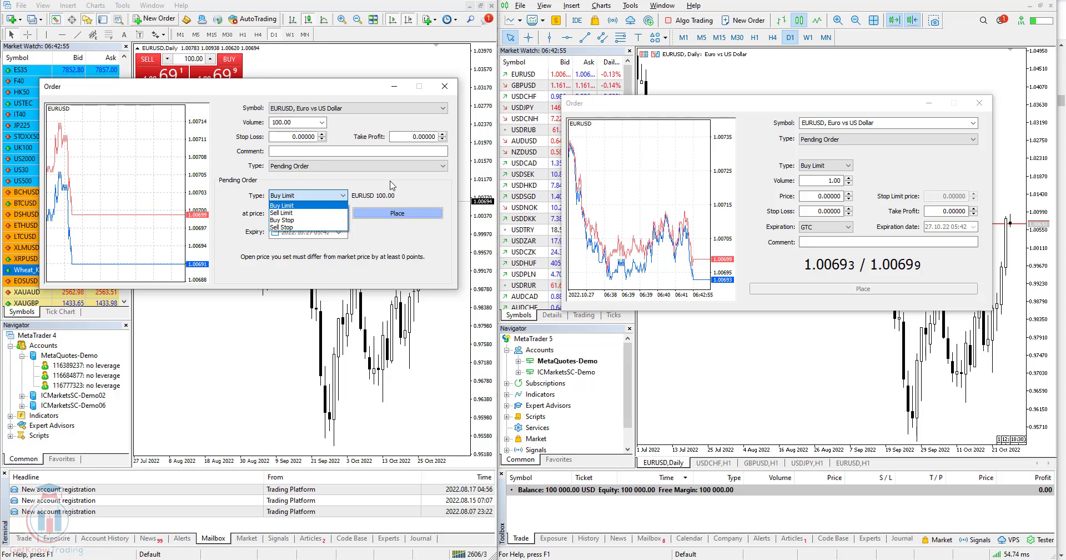
Compare the pending order type choices in both order windows, keeping Pending Order and Buy Limit selected in MetaTrader 4.
{"action": "left_click", "coordinate": [809, 107]}
{"action": "left_click", "coordinate": [815, 165]}
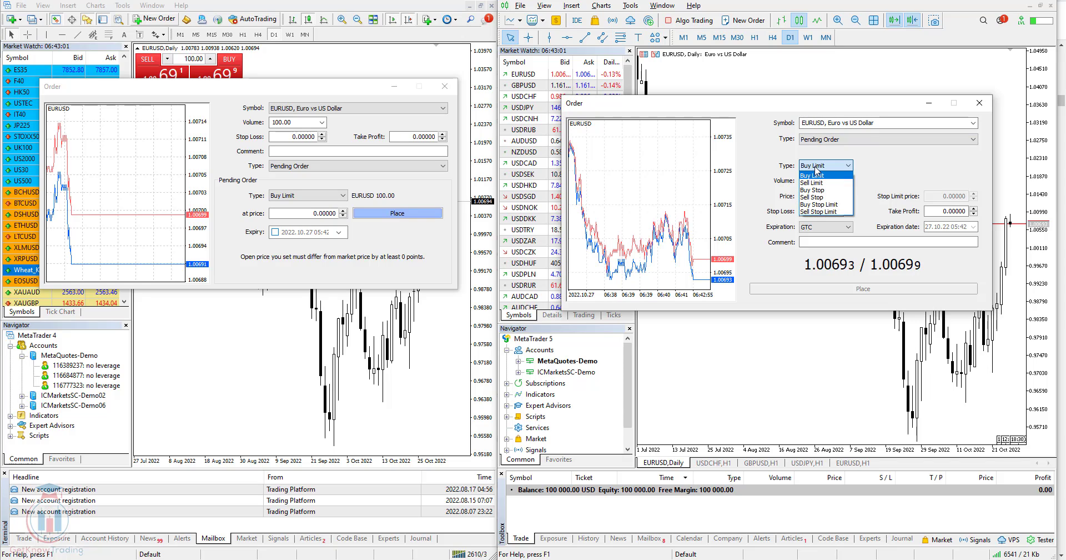
{"action": "left_click", "coordinate": [319, 166]}
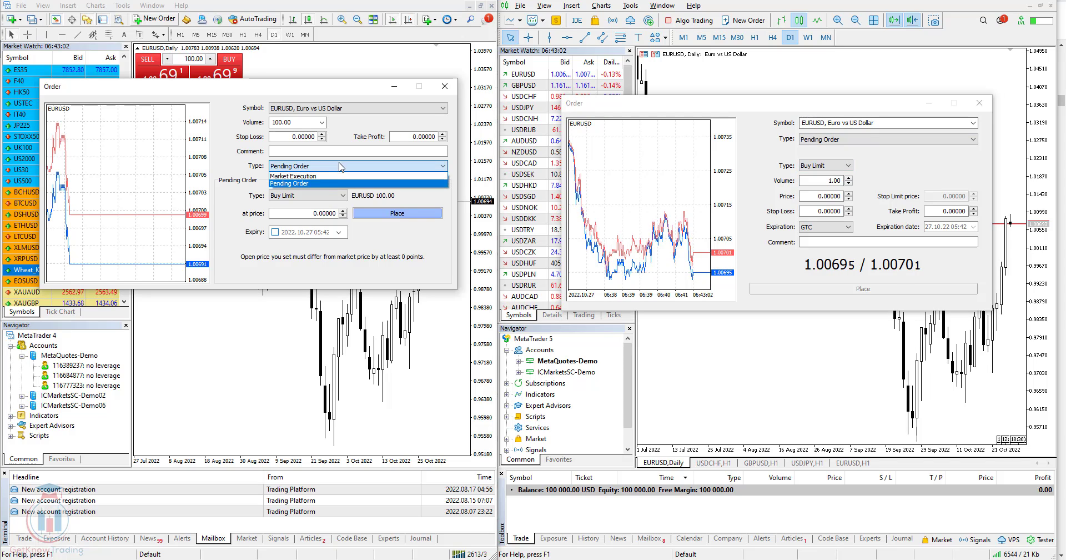
{"action": "left_click", "coordinate": [319, 184]}
{"action": "left_click", "coordinate": [317, 196]}
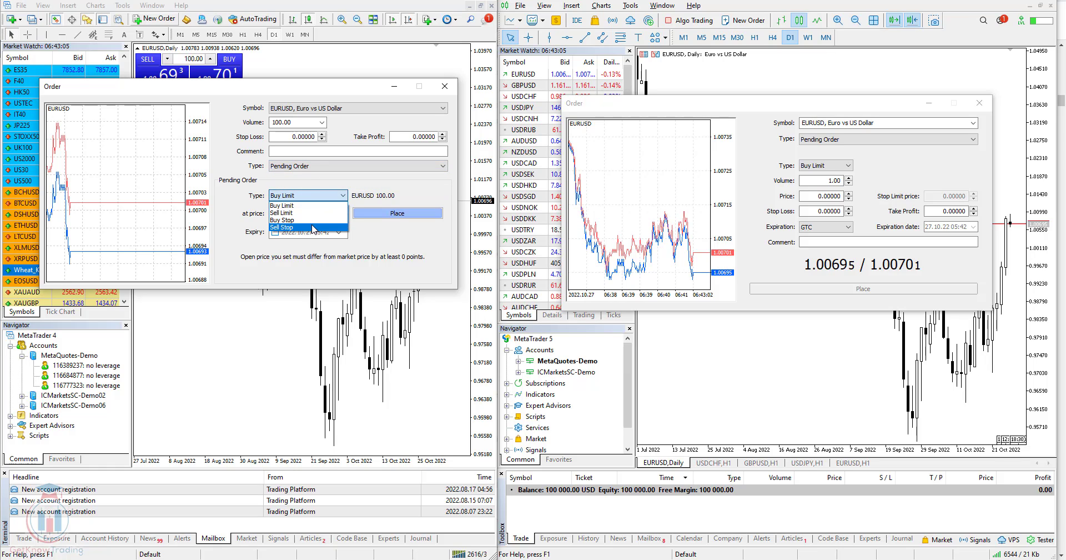
{"action": "left_click", "coordinate": [372, 237]}
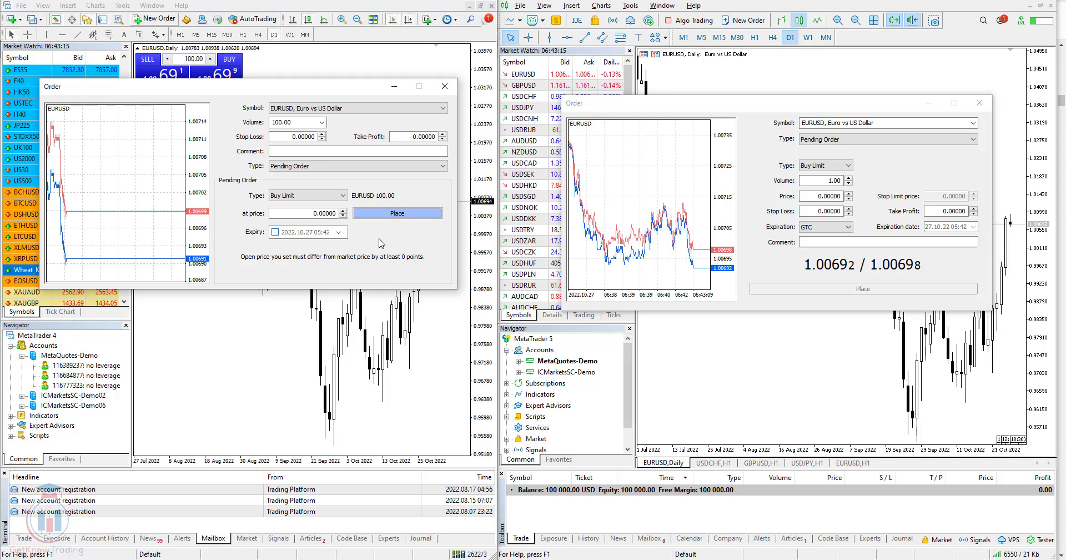
{"action": "left_click", "coordinate": [784, 112]}
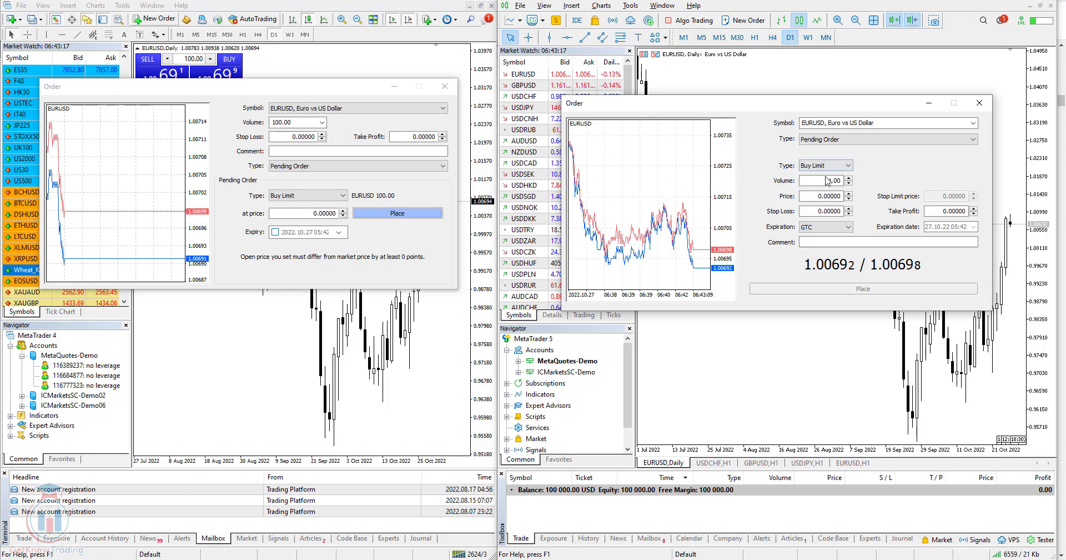
{"action": "left_click", "coordinate": [831, 168]}
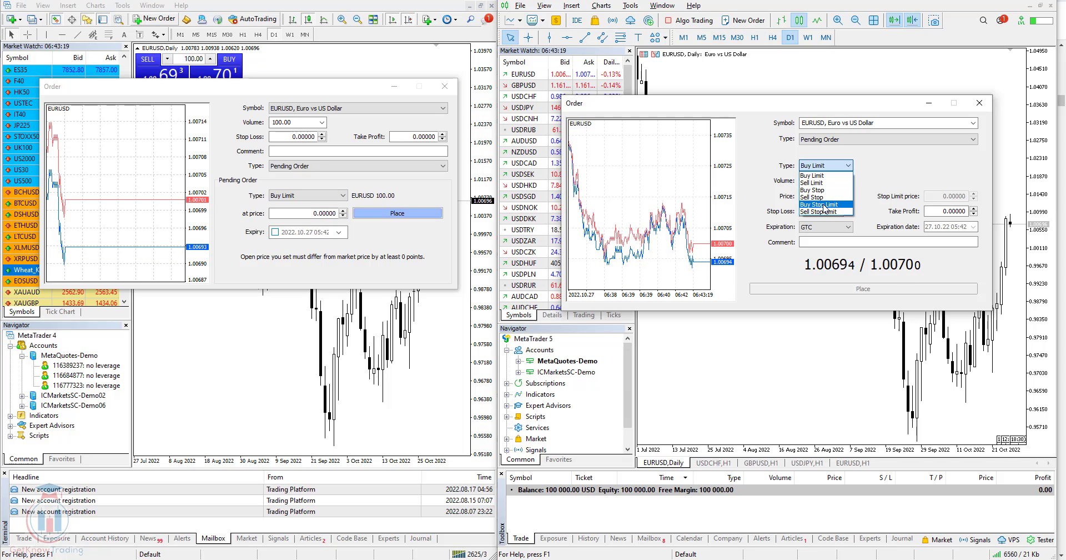
Close the EURUSD order windows in both MetaTrader 5 and MetaTrader 4 without placing an order.
{"action": "left_click", "coordinate": [933, 161]}
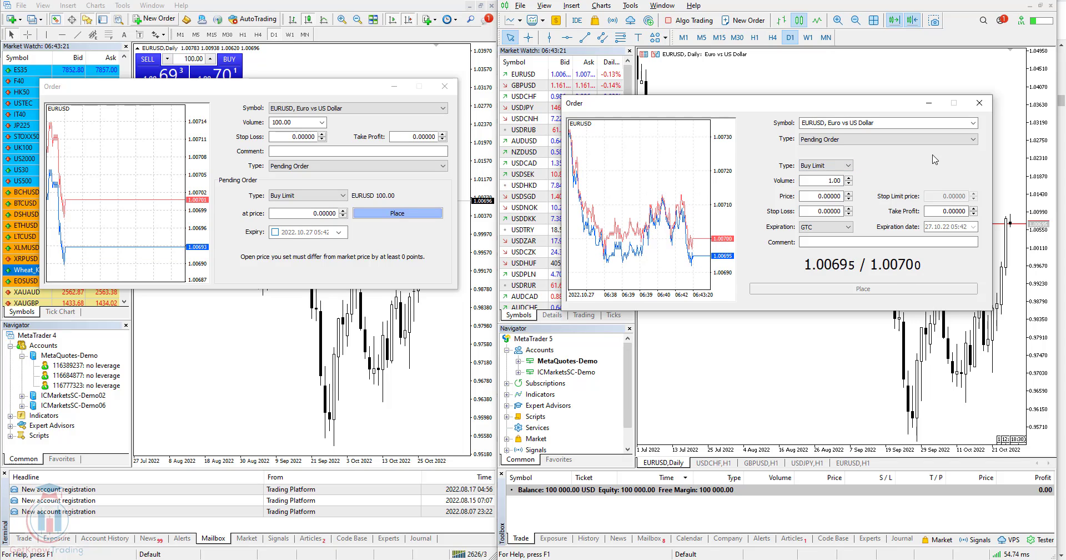
{"action": "left_click_drag", "start_coordinate": [353, 87], "coordinate": [363, 95]}
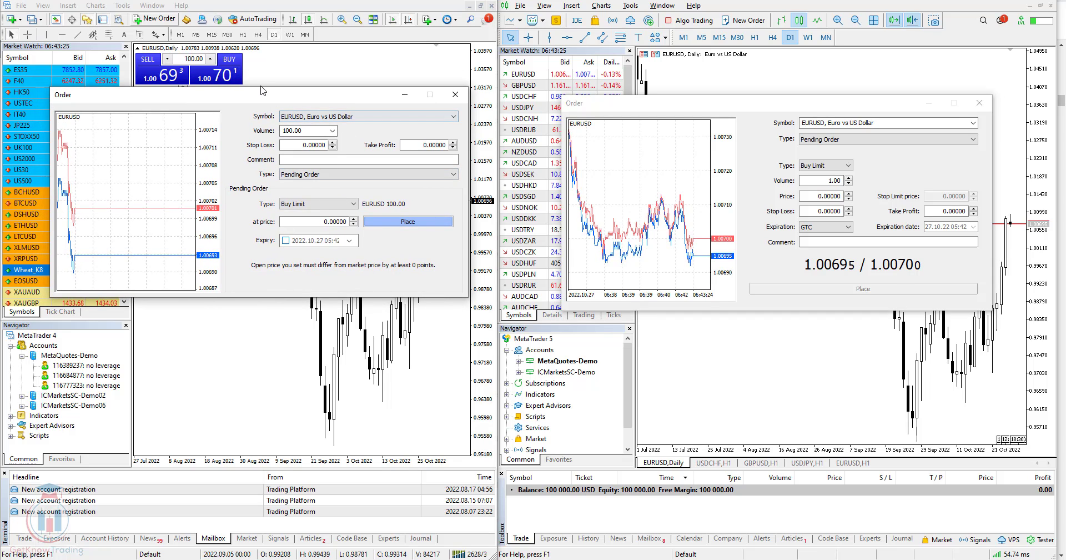
{"action": "left_click", "coordinate": [980, 103]}
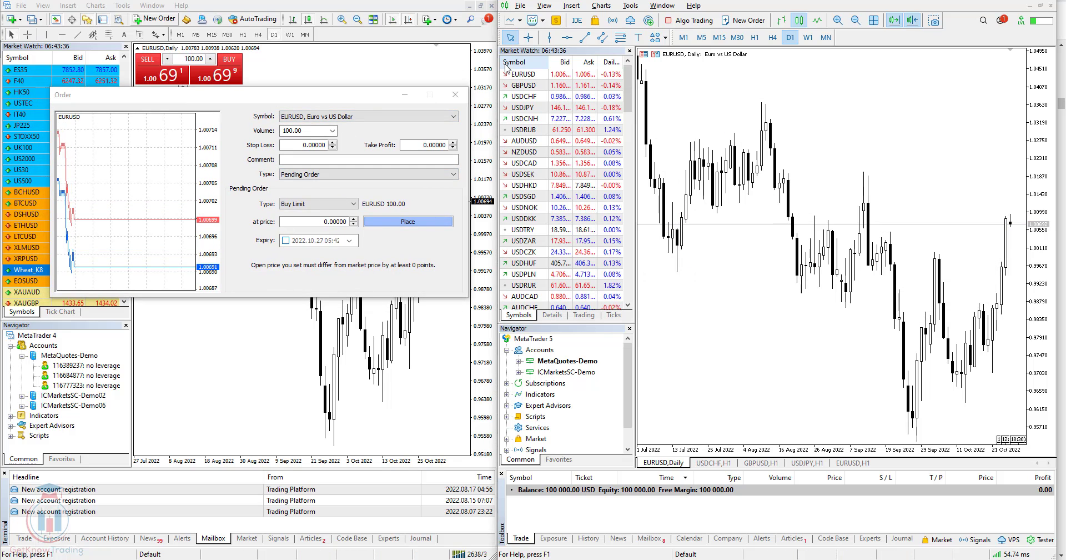
{"action": "left_click", "coordinate": [456, 94]}
{"action": "left_click", "coordinate": [717, 376]}
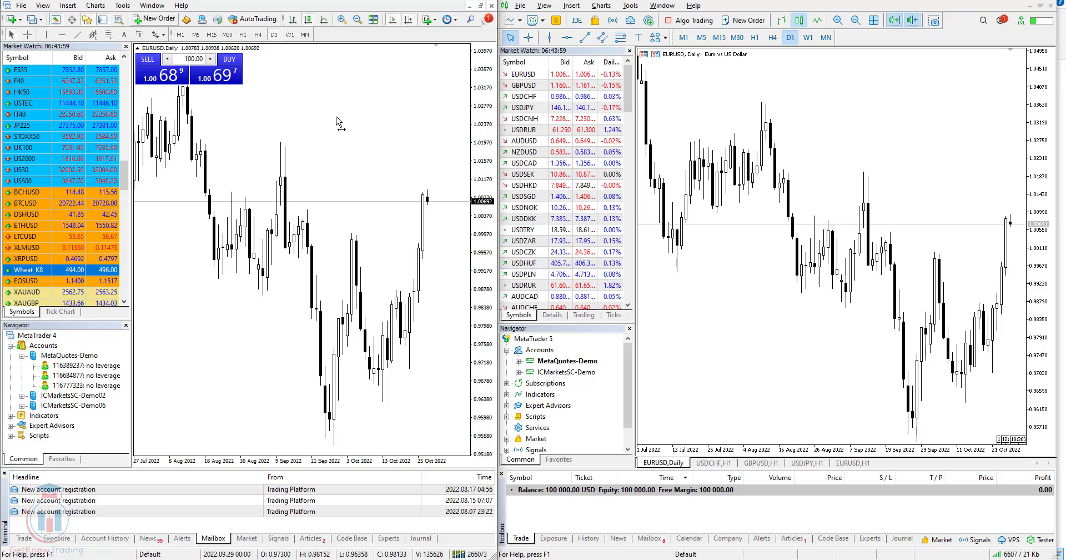
Switch to the MT4 vs MT5 bit version image, compare the 32-bit and 64-bit code results, and close it.
{"action": "key", "text": "alt+Tab"}
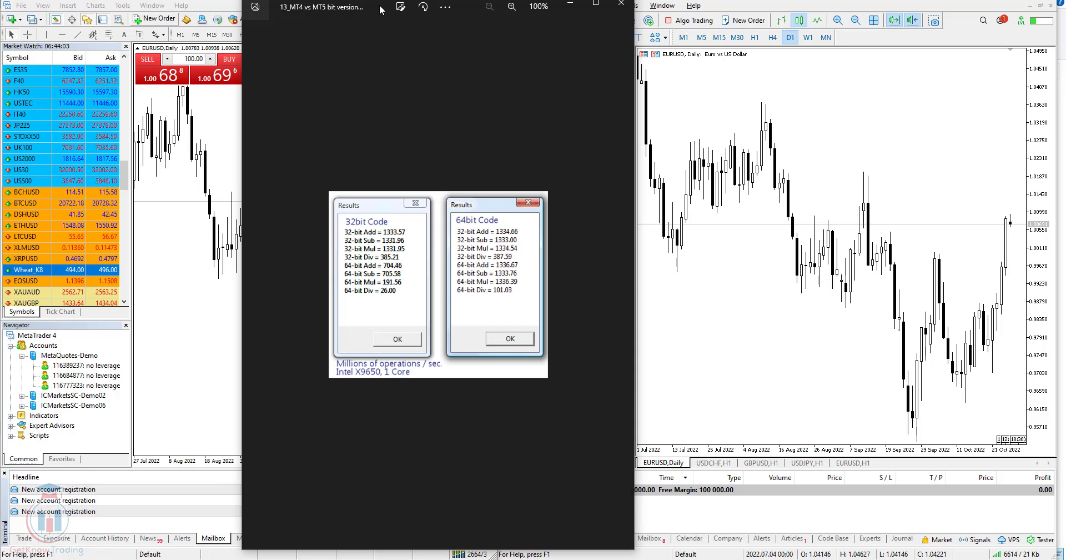
{"action": "left_click_drag", "start_coordinate": [381, 9], "coordinate": [408, 9]}
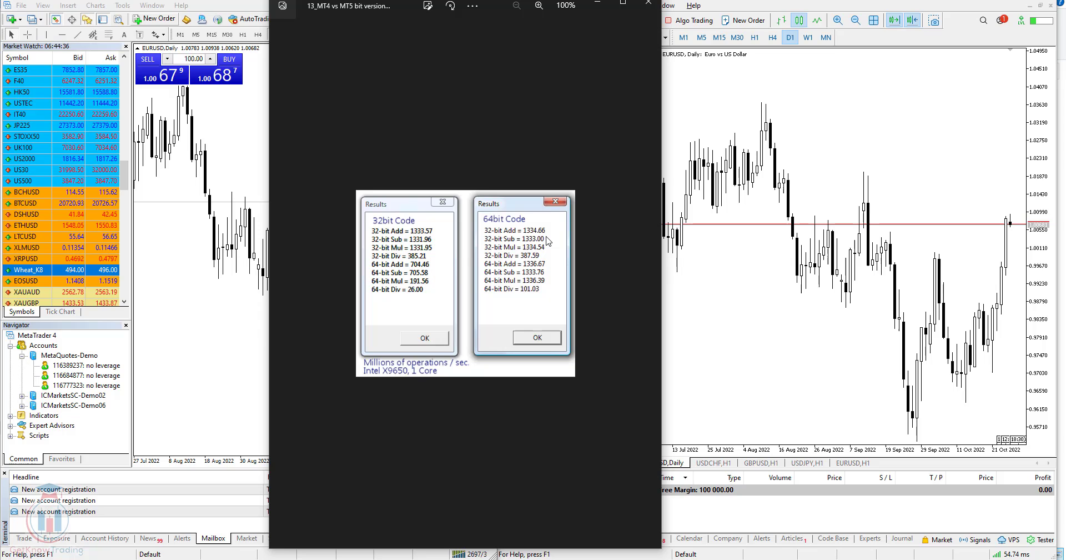
{"action": "left_click", "coordinate": [648, 3]}
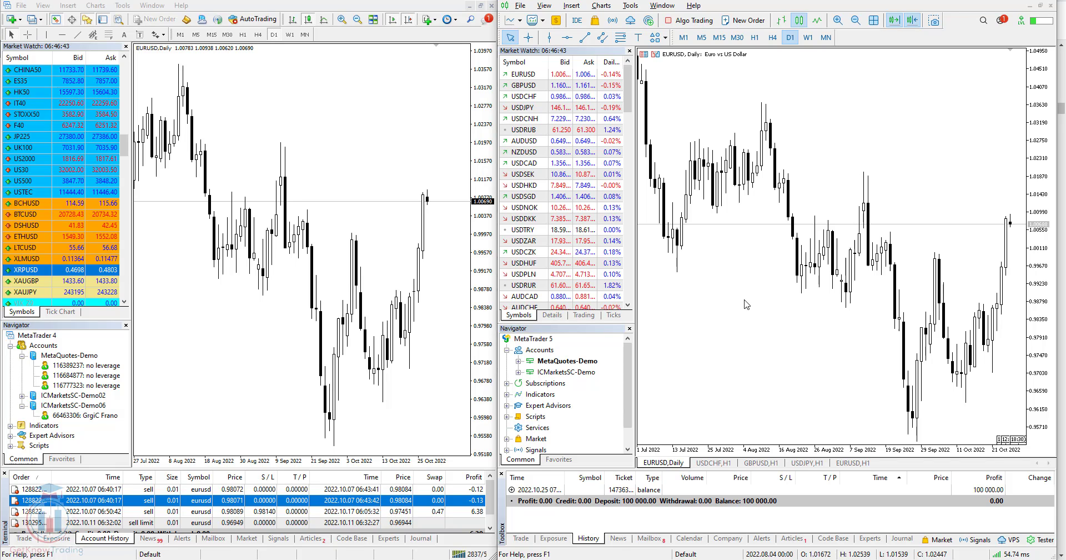
Go through the individual EURUSD sell and sell limit orders in the MetaTrader 4 Account History.
{"action": "left_click", "coordinate": [322, 512]}
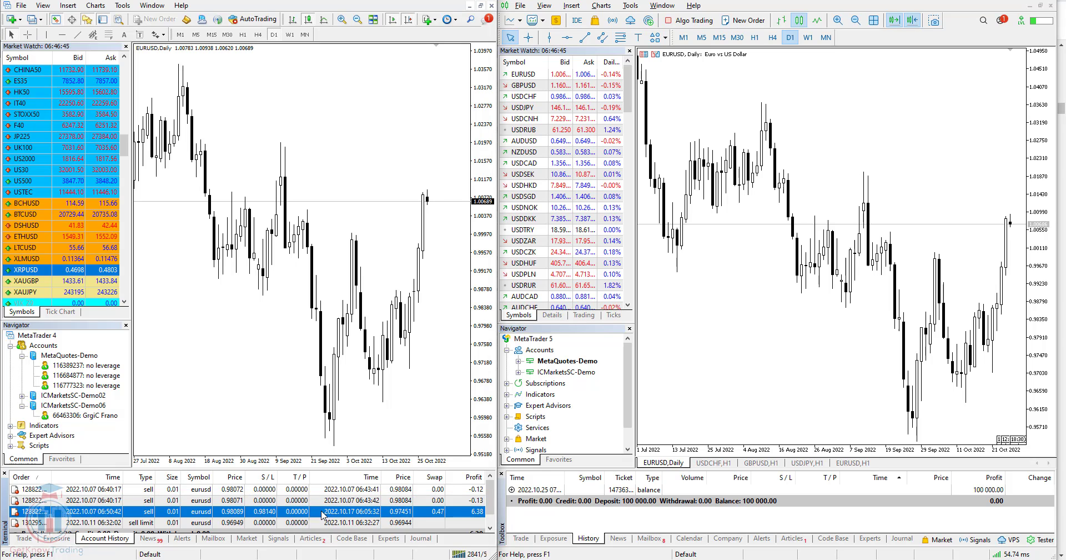
{"action": "left_click", "coordinate": [294, 491]}
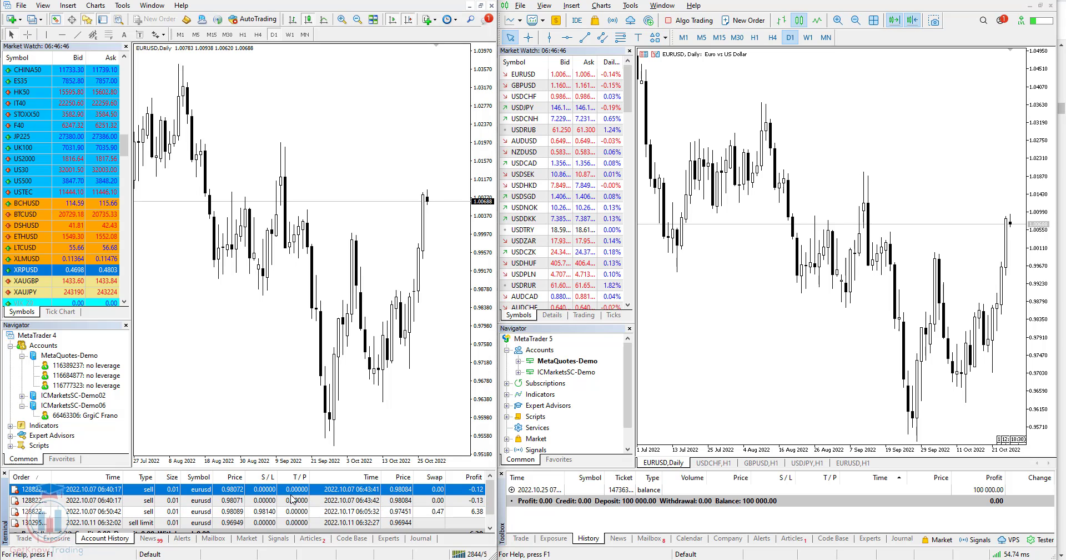
{"action": "left_click", "coordinate": [192, 500]}
{"action": "left_click", "coordinate": [187, 512]}
{"action": "left_click", "coordinate": [184, 522]}
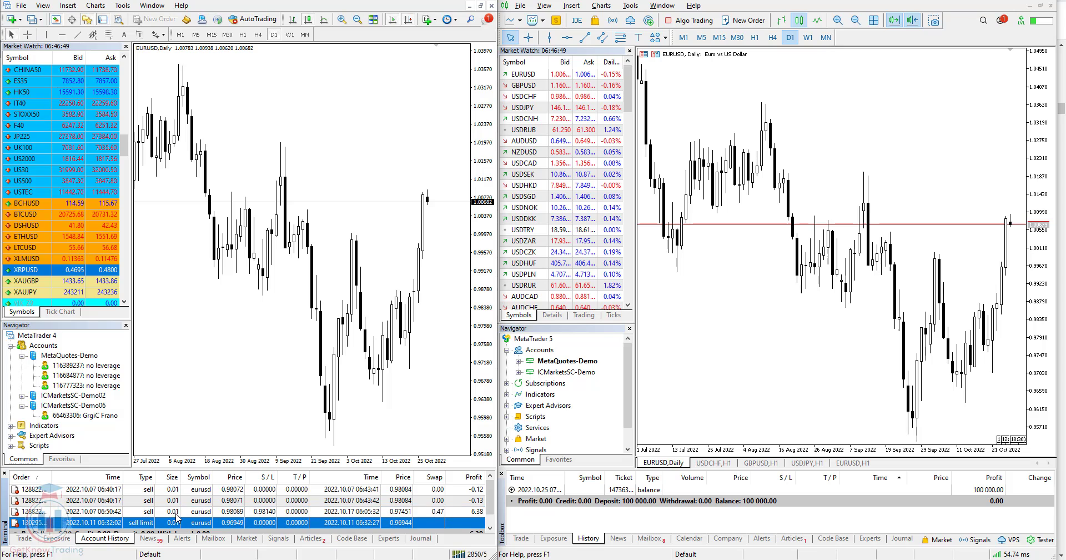
{"action": "left_click", "coordinate": [176, 512]}
{"action": "left_click", "coordinate": [174, 500]}
Show the report saving options for the MetaTrader 4 Account History, including Save as Detailed Report, without saving one.
{"action": "right_click", "coordinate": [170, 493]}
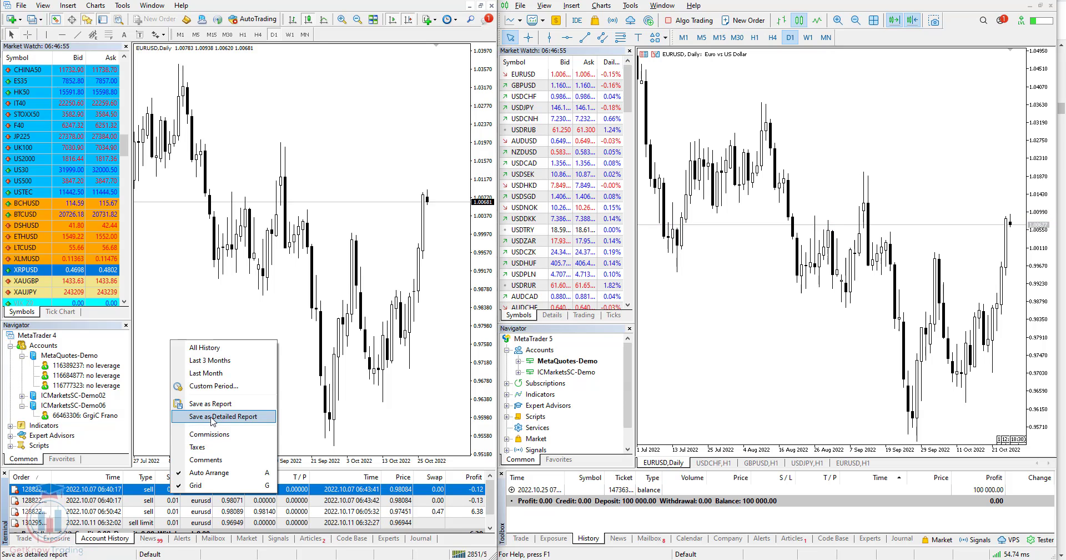
{"action": "left_click", "coordinate": [138, 511]}
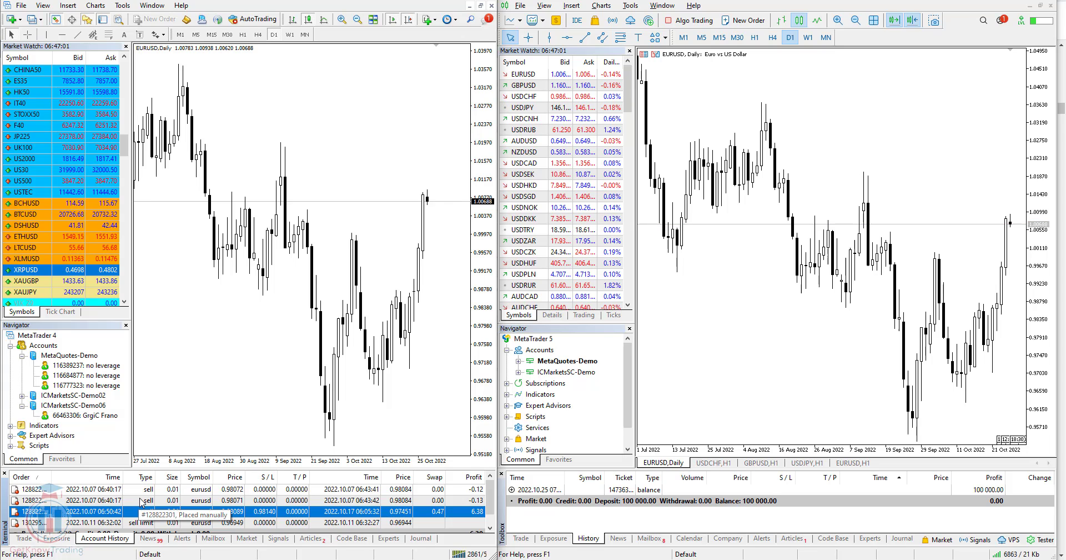
{"action": "left_click", "coordinate": [164, 500]}
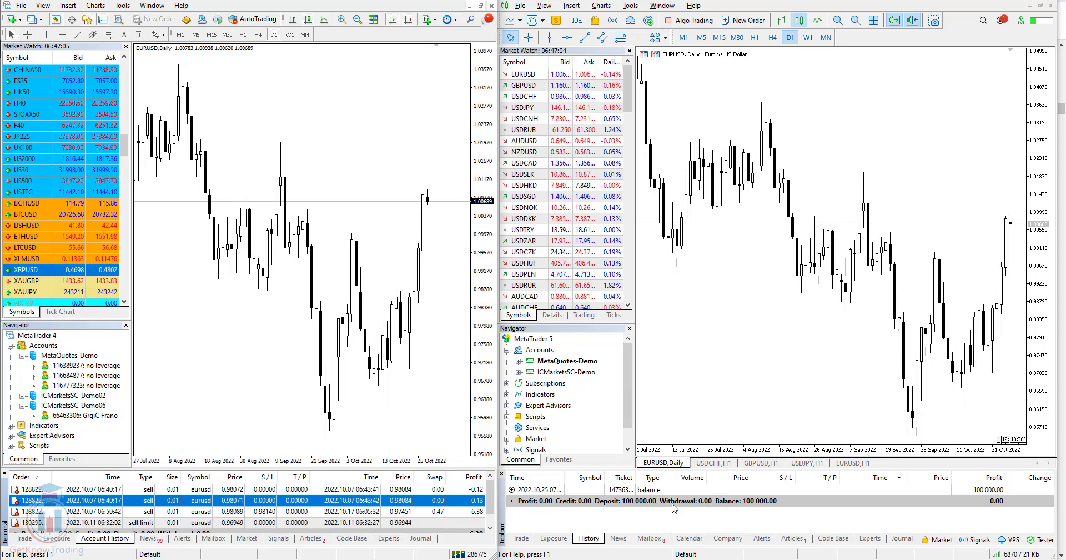
Show the report formats for the MetaTrader 5 trade History, Open XML and HTML, without exporting a report.
{"action": "left_click", "coordinate": [695, 502]}
{"action": "left_click", "coordinate": [700, 490]}
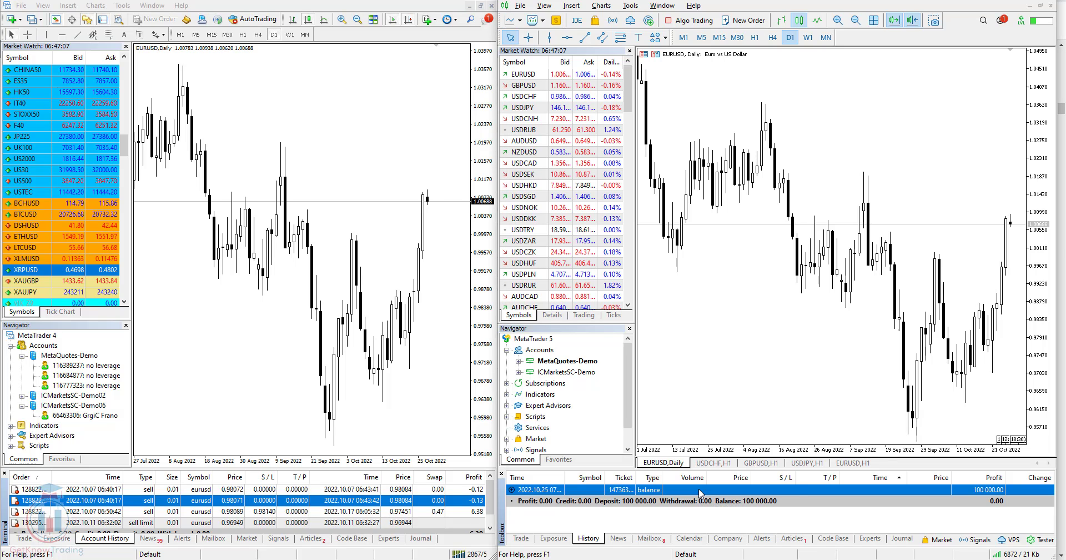
{"action": "right_click", "coordinate": [700, 490]}
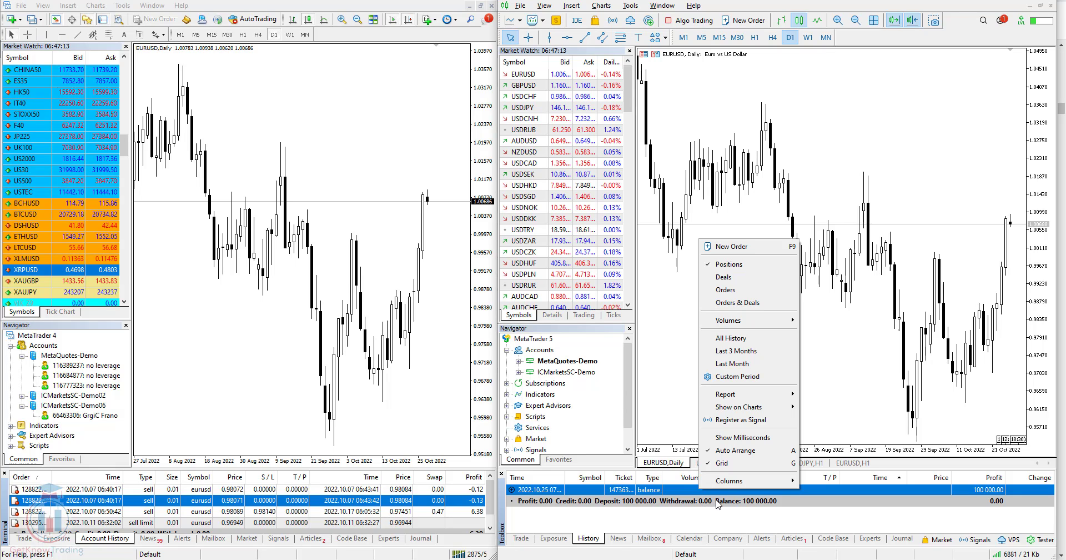
{"action": "mouse_move", "coordinate": [756, 399]}
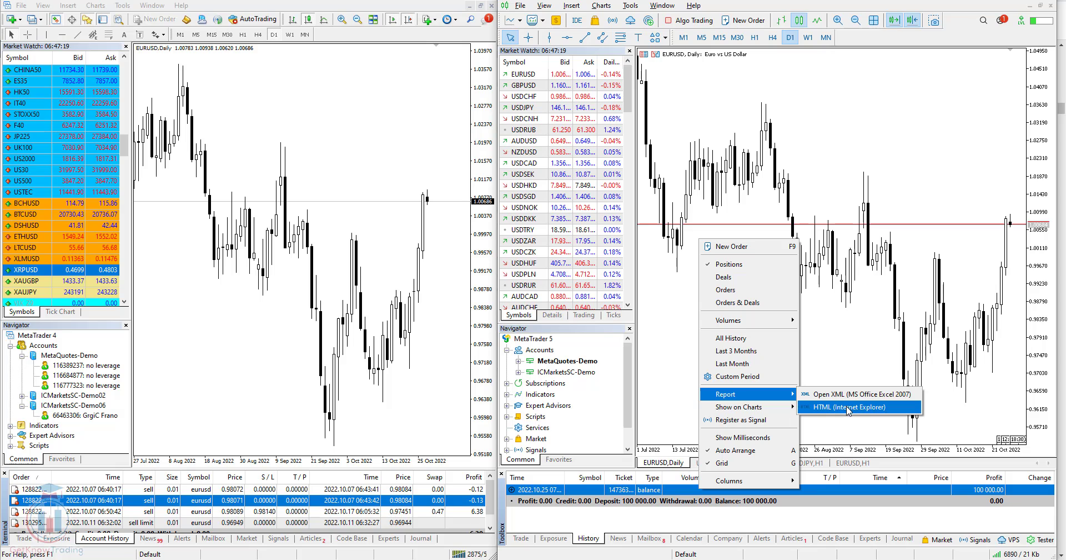
{"action": "left_click", "coordinate": [688, 316]}
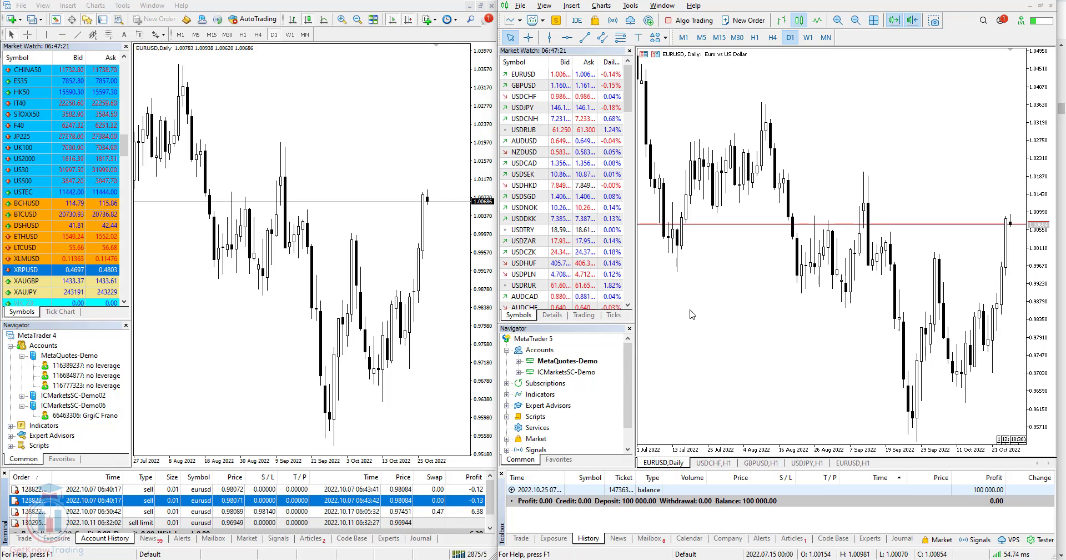
Open the Reports view in MetaTrader 5 and look through the account statistics and charts, ending back at the summary.
{"action": "left_click", "coordinate": [546, 8]}
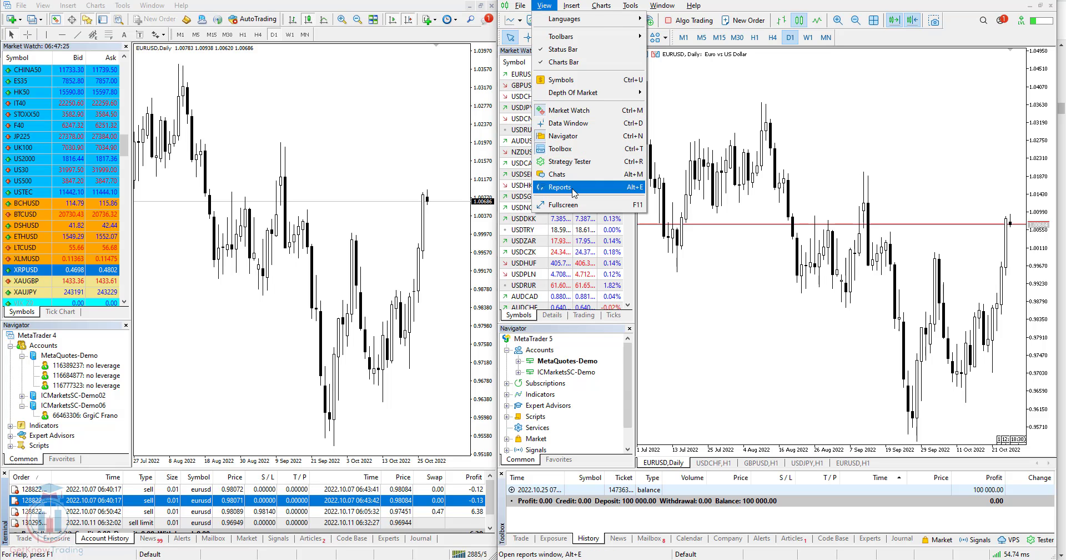
{"action": "left_click", "coordinate": [621, 186]}
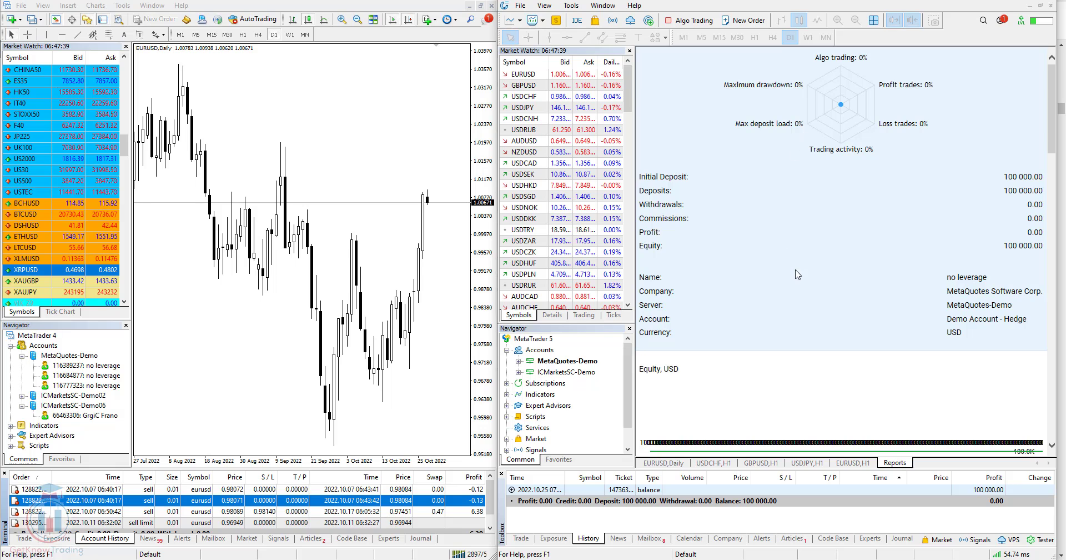
{"action": "scroll", "coordinate": [797, 271], "scroll_direction": "down", "scroll_amount": 5}
{"action": "scroll", "coordinate": [797, 273], "scroll_direction": "down", "scroll_amount": 8}
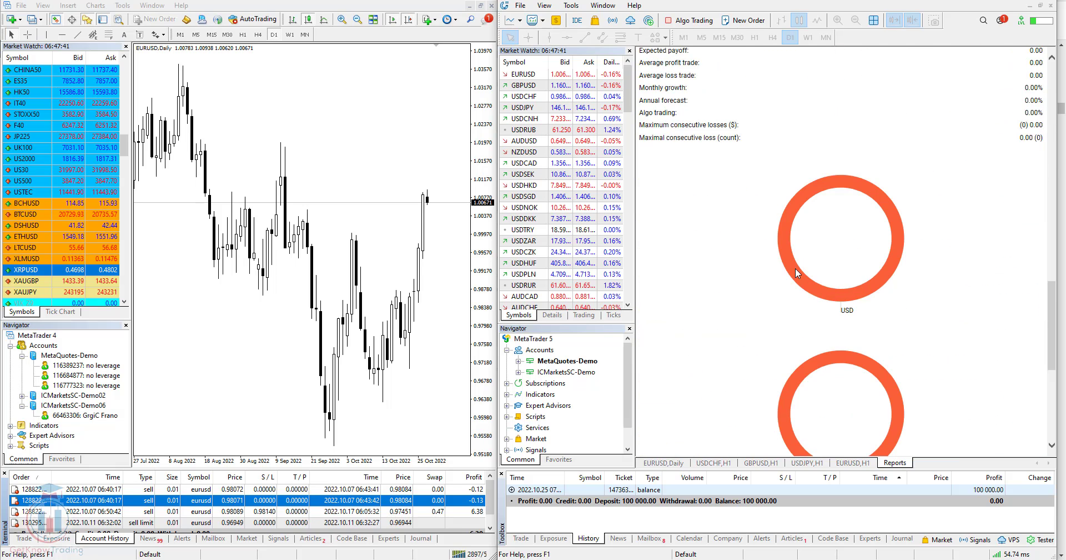
{"action": "scroll", "coordinate": [797, 273], "scroll_direction": "up", "scroll_amount": 15}
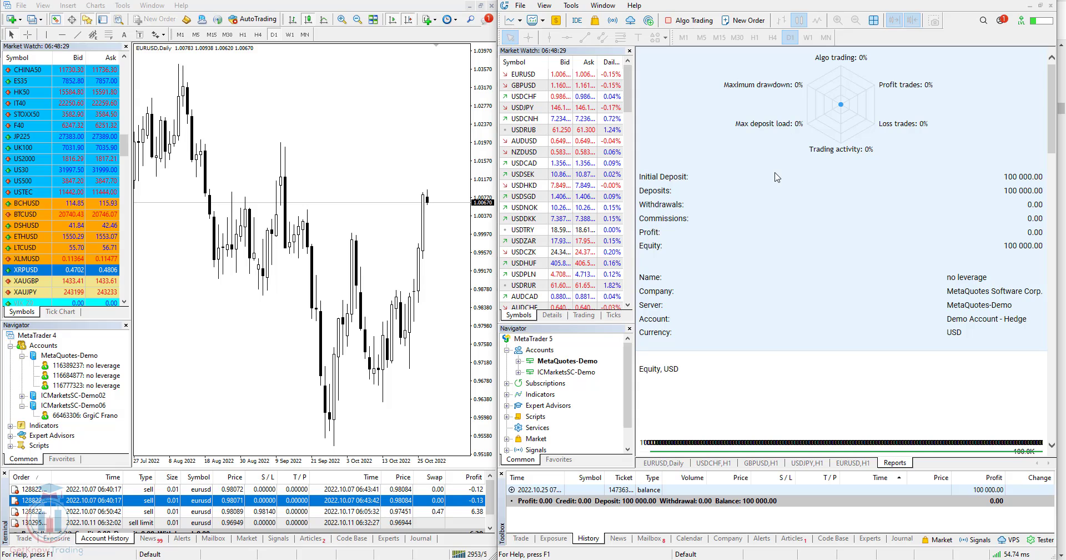
{"action": "left_click", "coordinate": [387, 138]}
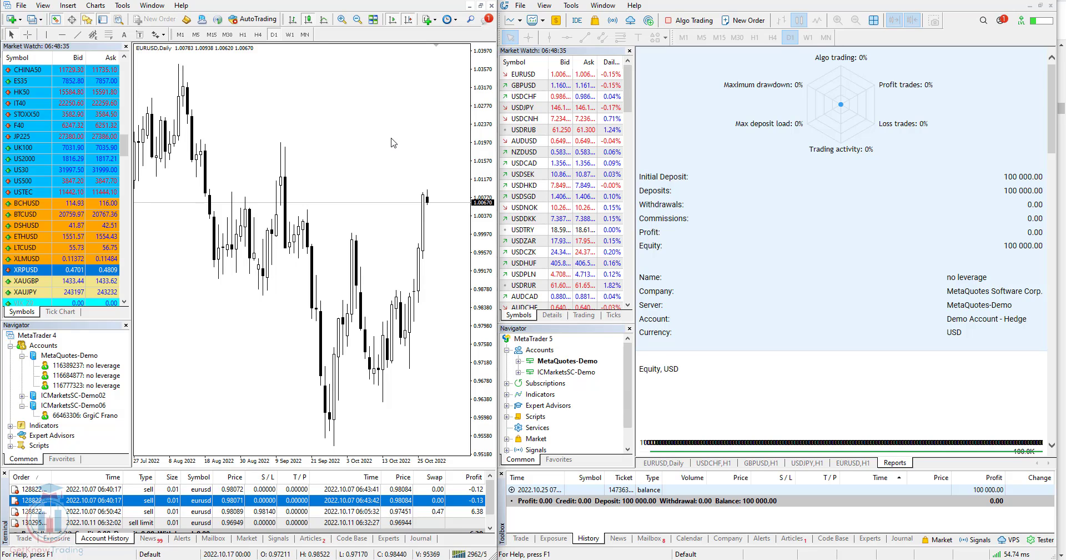
{"action": "left_click", "coordinate": [697, 155]}
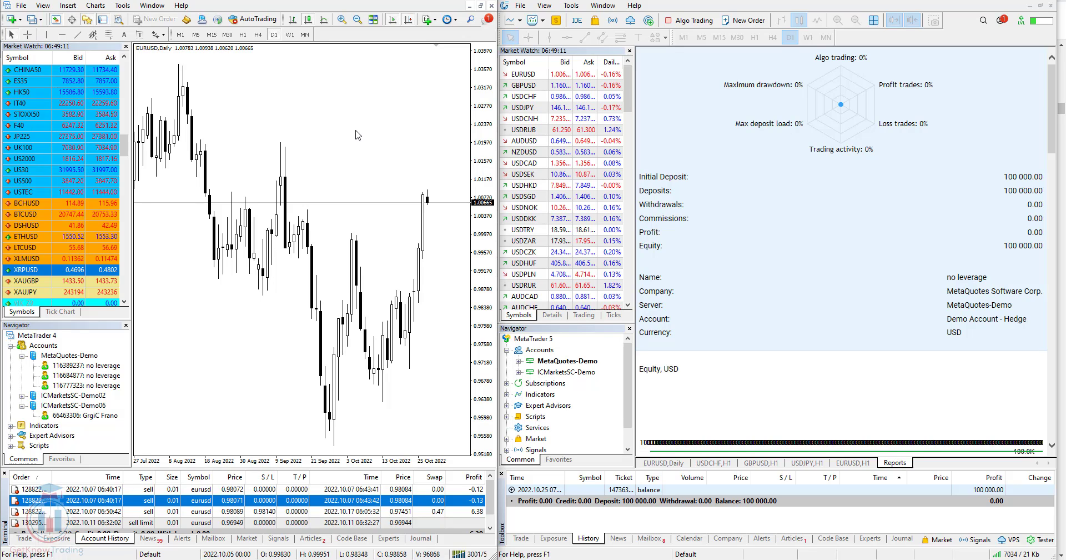
{"action": "left_click", "coordinate": [738, 194]}
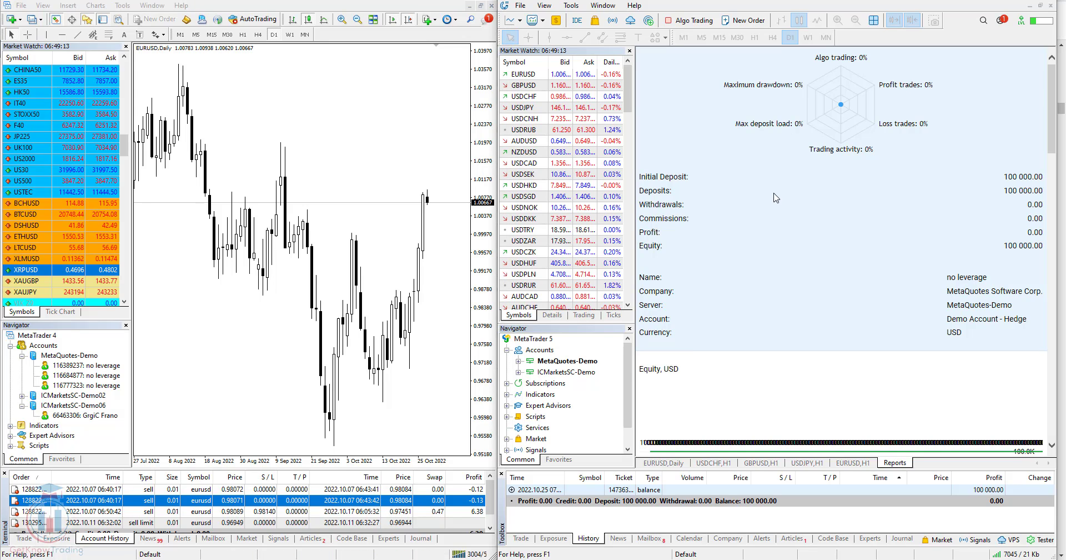
{"action": "left_click", "coordinate": [398, 144]}
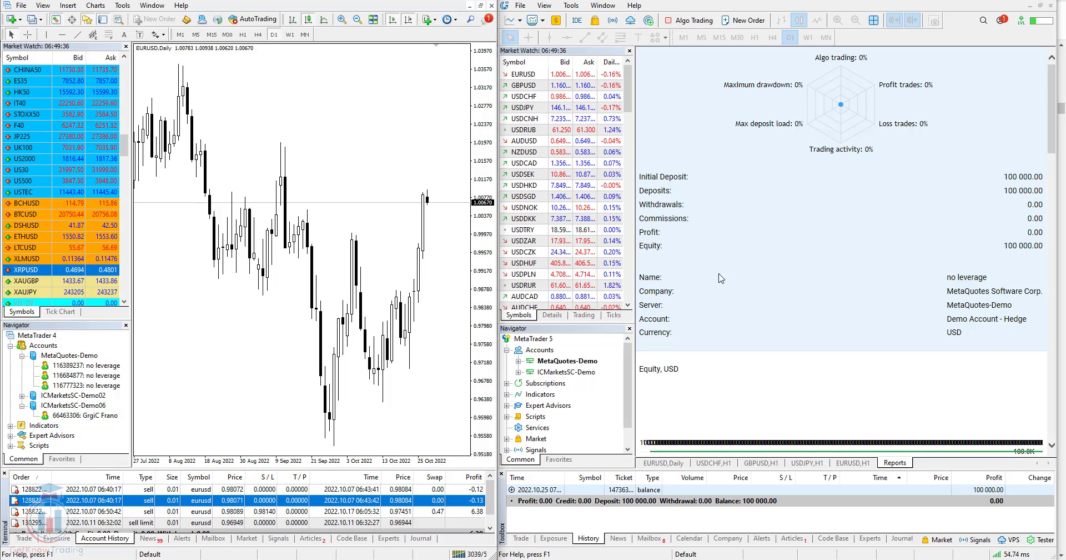
{"action": "left_click", "coordinate": [761, 225]}
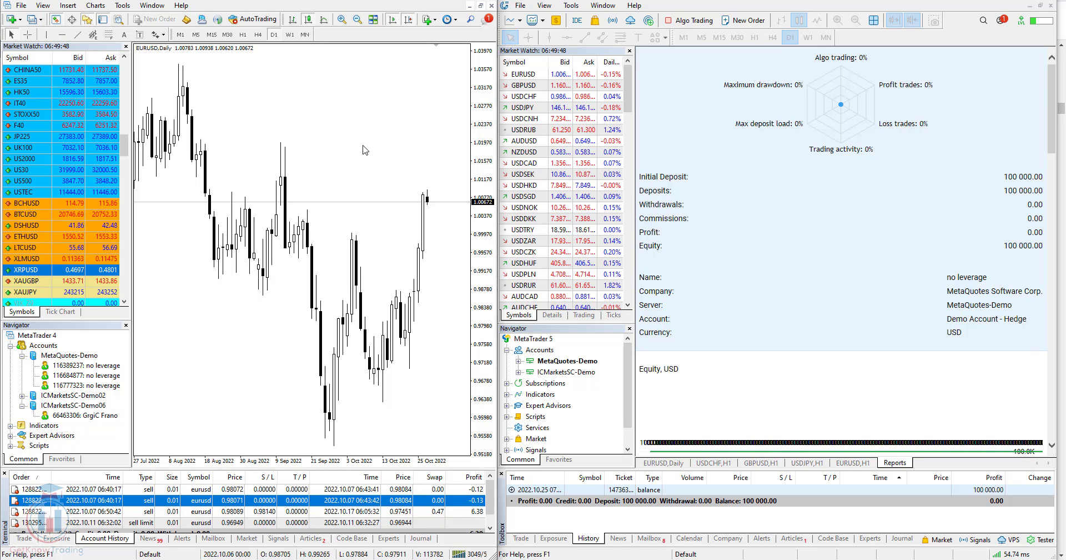
{"action": "left_click", "coordinate": [772, 186]}
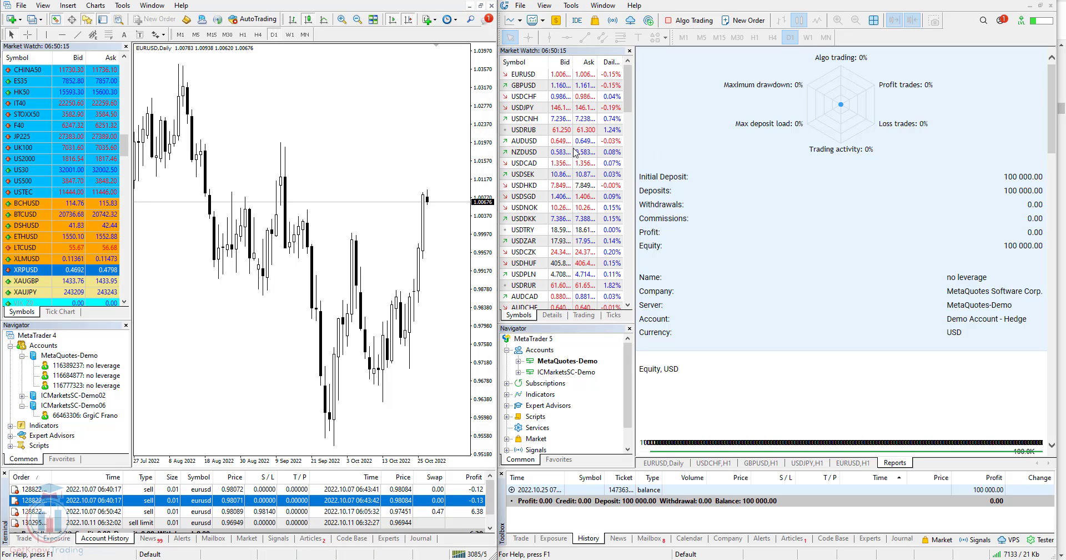
{"action": "left_click", "coordinate": [726, 175]}
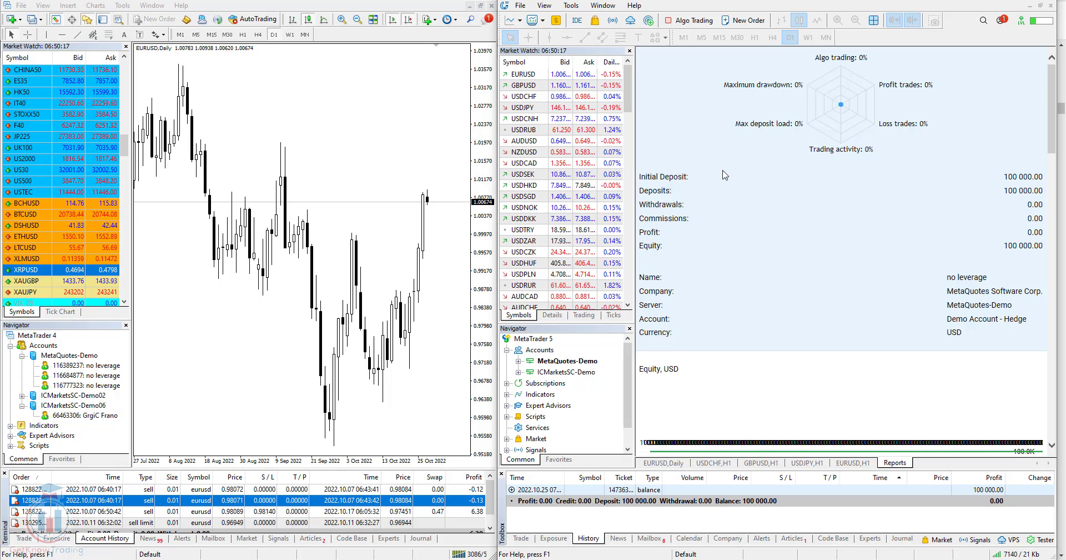